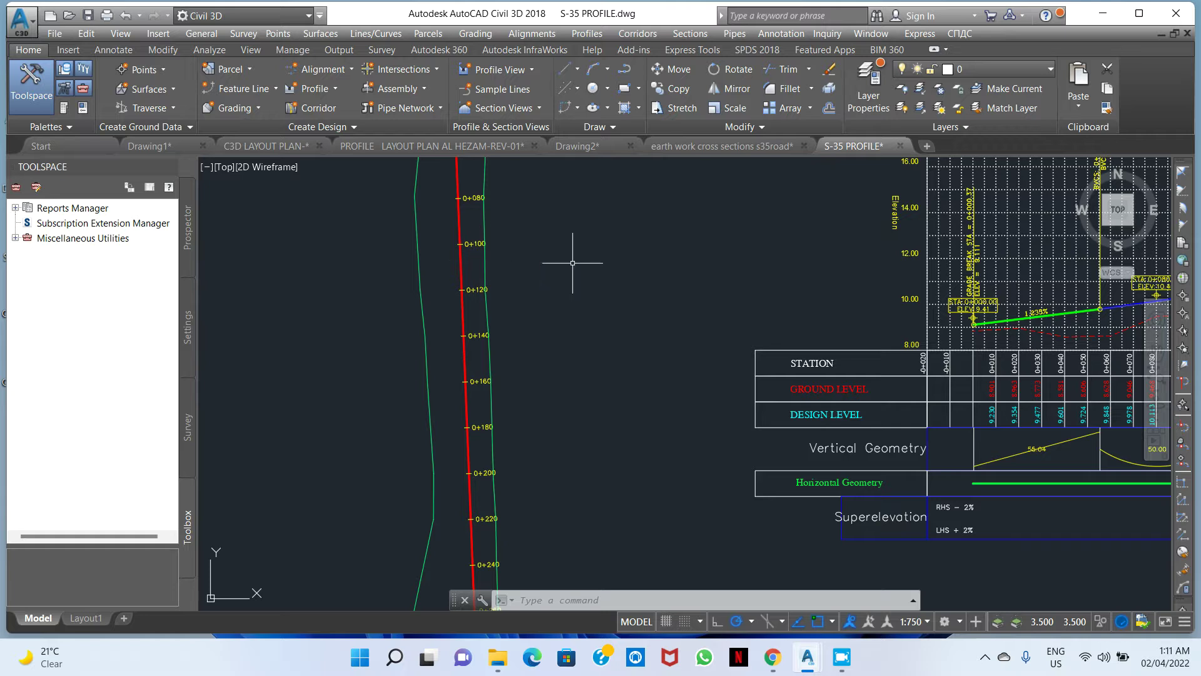
# Examine the S-35 alignment's stationing from start to end, along with the road profile view and the assembly.
pyautogui.scroll(3, 526, 219)
pyautogui.scroll(-6, 542, 274)
pyautogui.moveTo(542, 273); pyautogui.dragTo(483, 248, button='middle')
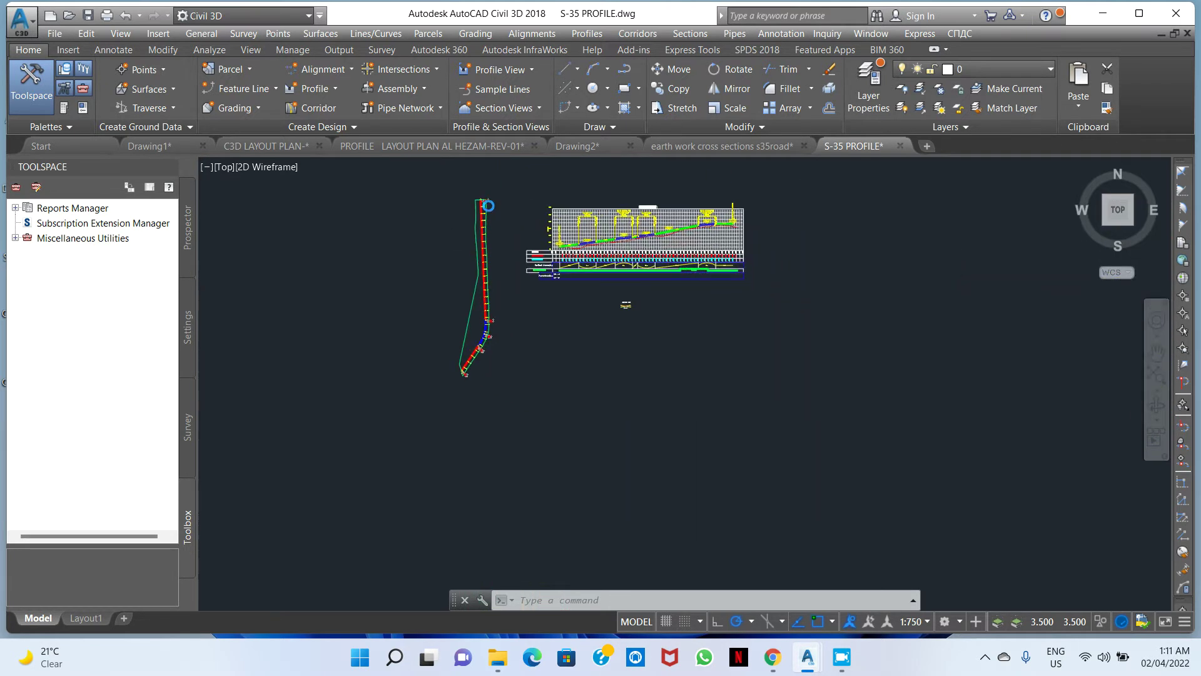
pyautogui.scroll(6, 489, 206)
pyautogui.scroll(-4, 461, 211)
pyautogui.scroll(5, 476, 300)
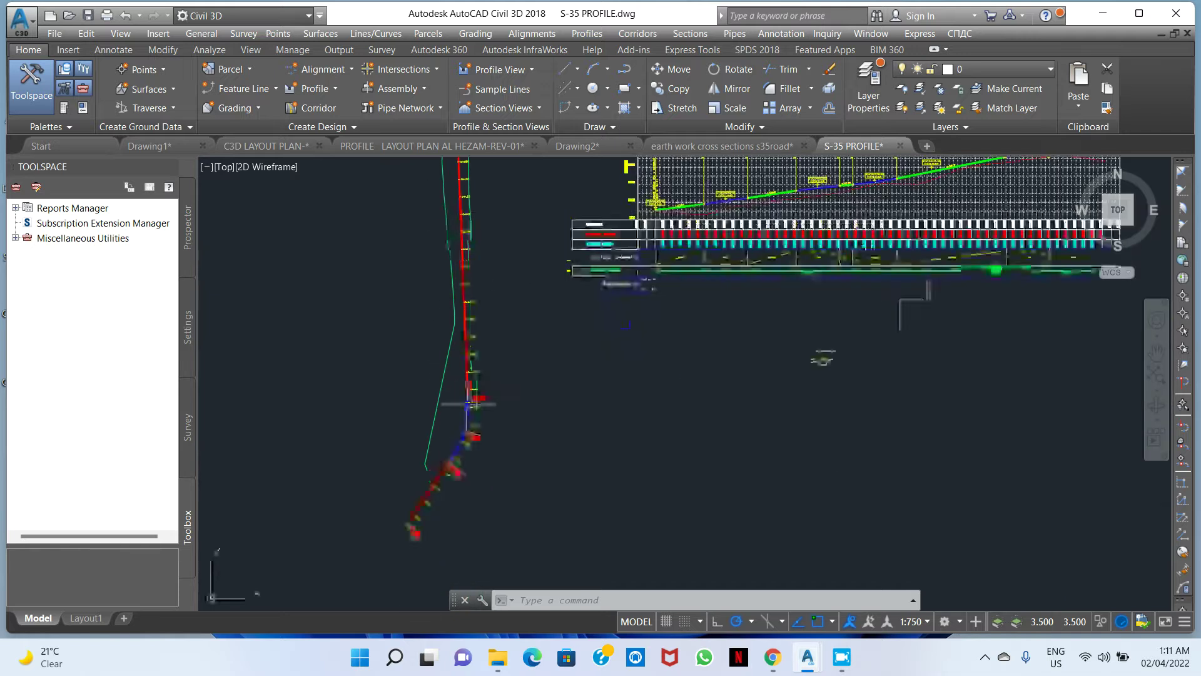
pyautogui.scroll(-3, 498, 318)
pyautogui.moveTo(499, 279); pyautogui.dragTo(493, 346, button='middle')
pyautogui.scroll(4, 491, 306)
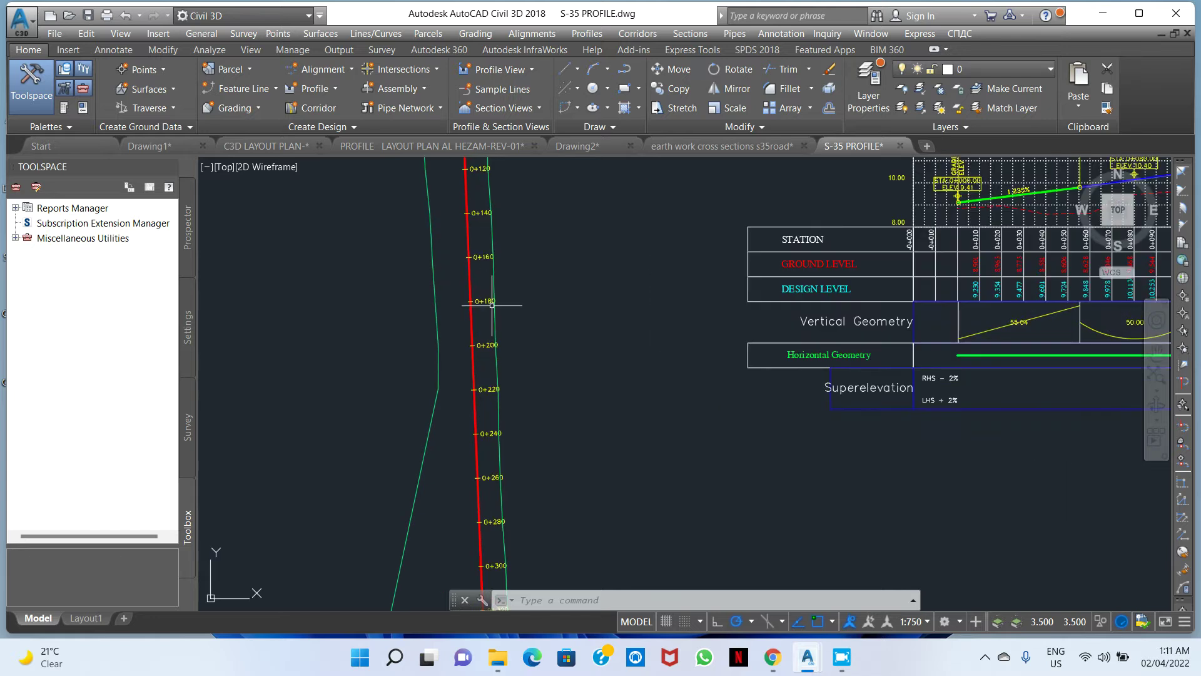
pyautogui.scroll(-2, 519, 275)
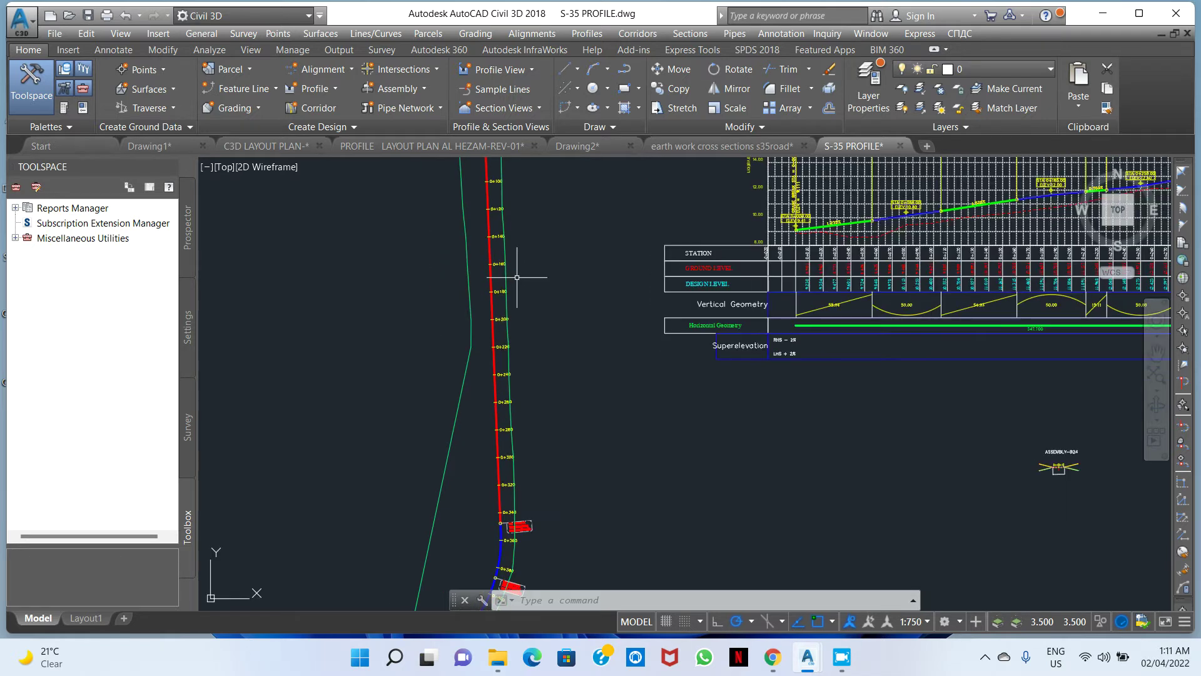
pyautogui.scroll(-1, 463, 255)
pyautogui.scroll(5, 473, 256)
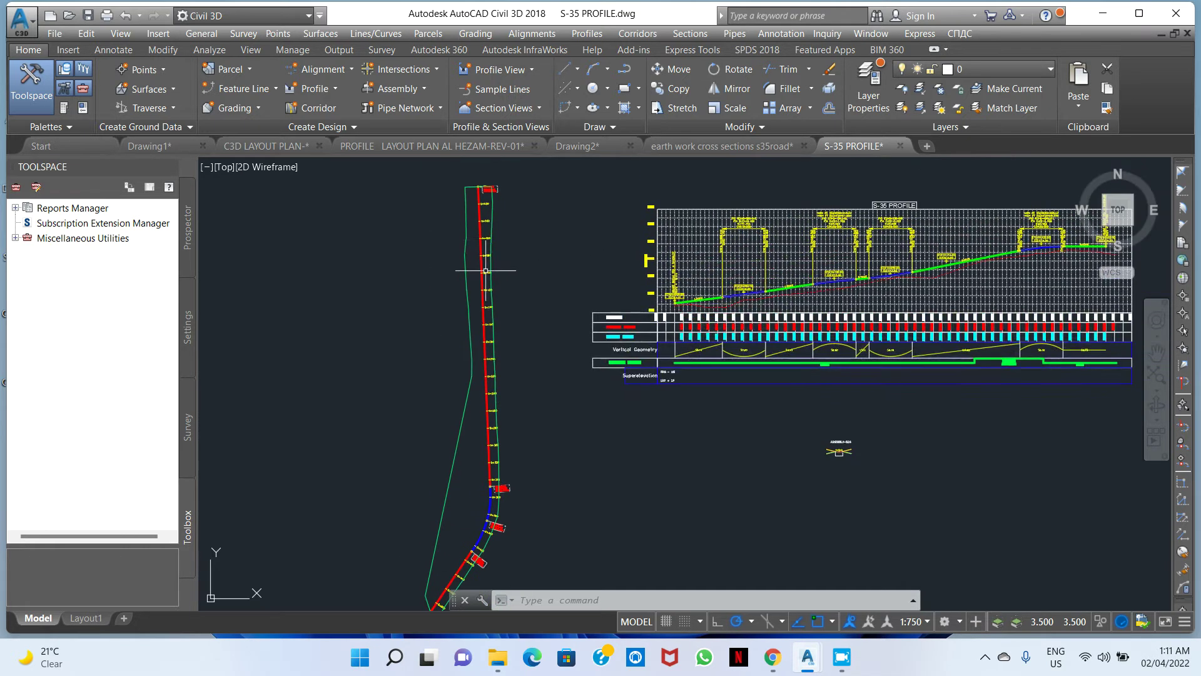
pyautogui.scroll(-6, 478, 247)
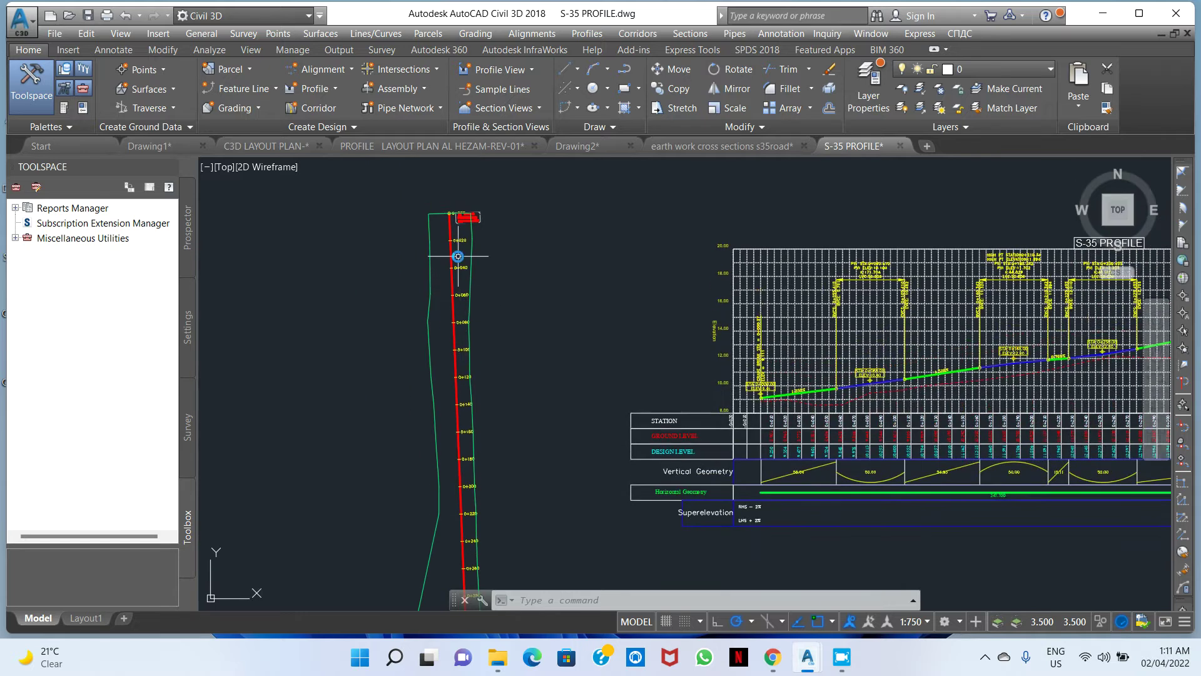
pyautogui.scroll(8, 465, 251)
pyautogui.scroll(-6, 470, 249)
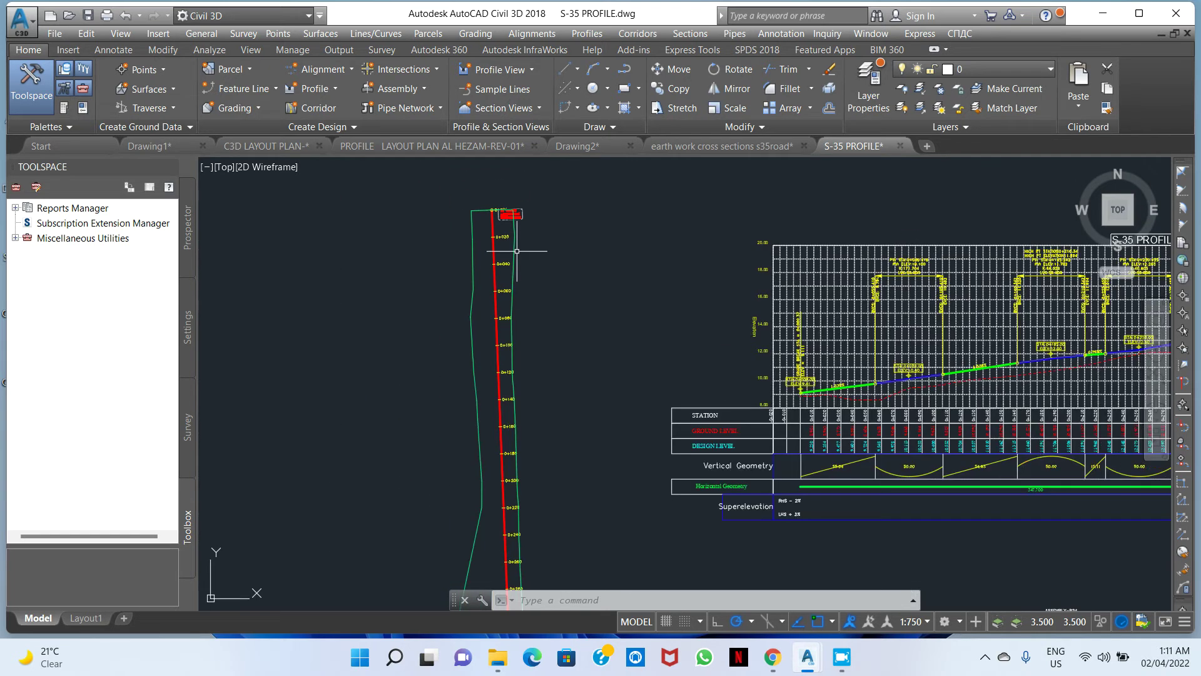
pyautogui.moveTo(581, 316)
pyautogui.mouseDown(button='middle')
pyautogui.moveTo(509, 236)
pyautogui.moveTo(563, 190)
pyautogui.mouseUp(button='middle')
pyautogui.moveTo(555, 351); pyautogui.dragTo(525, 256, button='middle')
pyautogui.scroll(3, 976, 412)
pyautogui.scroll(-3, 875, 395)
pyautogui.moveTo(728, 289); pyautogui.dragTo(711, 323, button='middle')
pyautogui.scroll(-2, 744, 253)
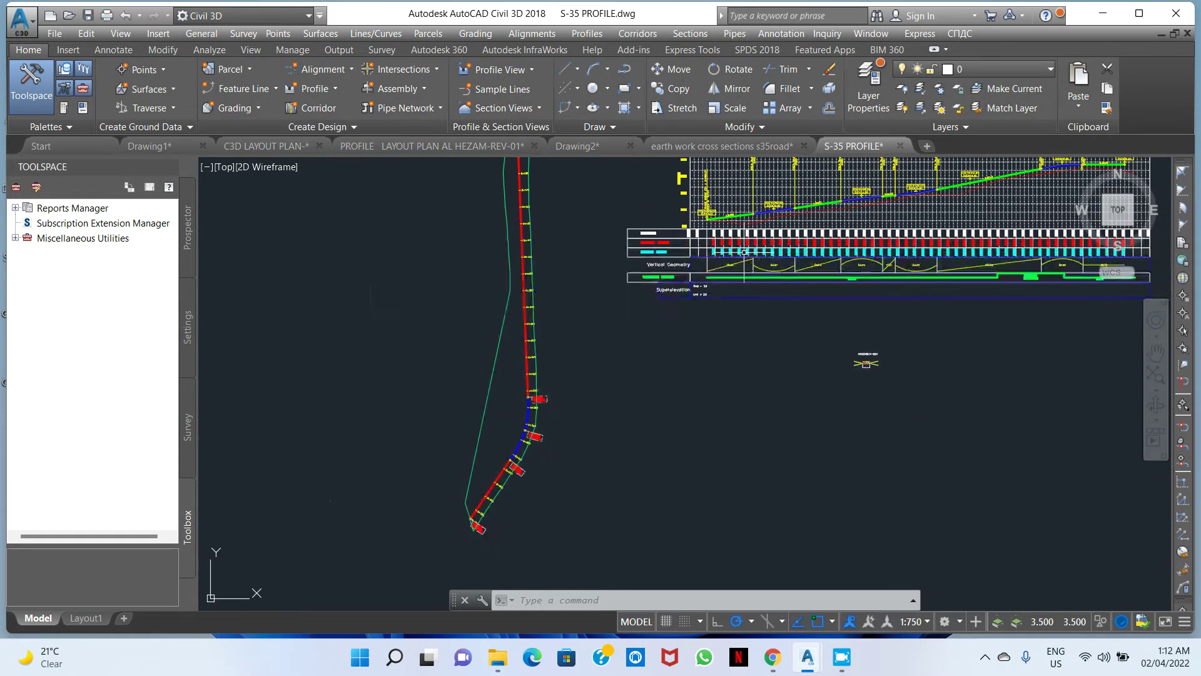
pyautogui.moveTo(689, 256); pyautogui.dragTo(622, 298, button='middle')
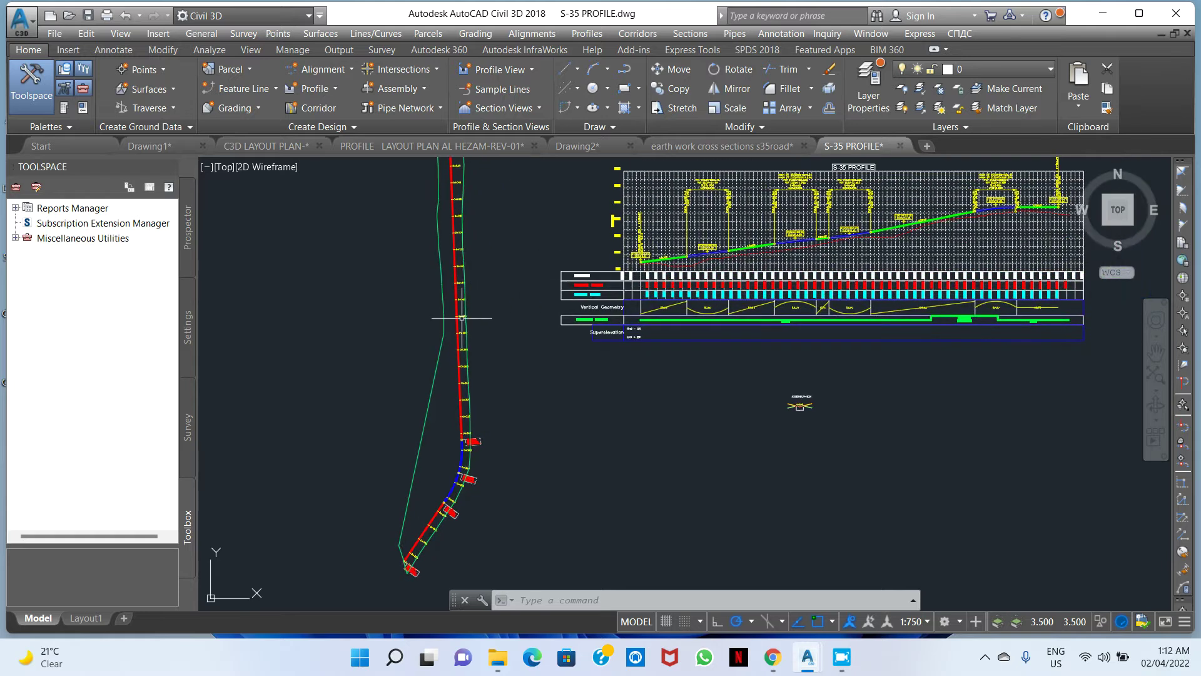
pyautogui.scroll(3, 463, 301)
pyautogui.scroll(1, 438, 304)
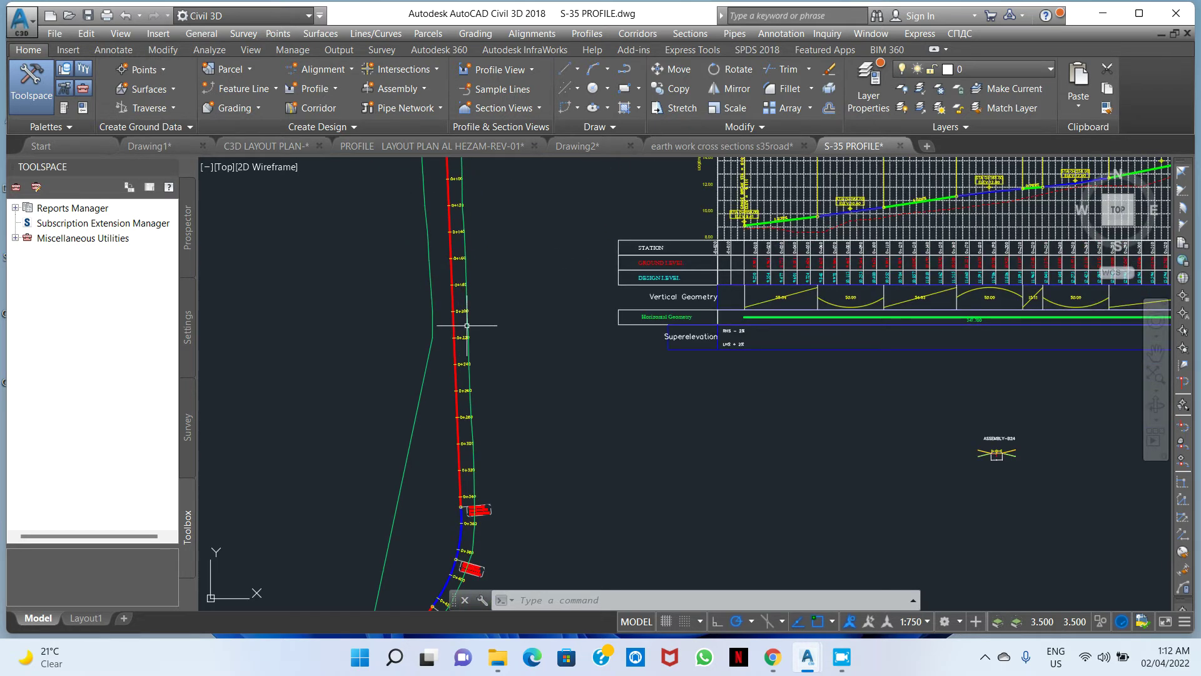
pyautogui.scroll(-3, 475, 319)
pyautogui.scroll(3, 782, 400)
pyautogui.scroll(1, 813, 407)
pyautogui.scroll(2, 647, 356)
pyautogui.scroll(-4, 651, 356)
pyautogui.moveTo(625, 348); pyautogui.dragTo(679, 356, button='middle')
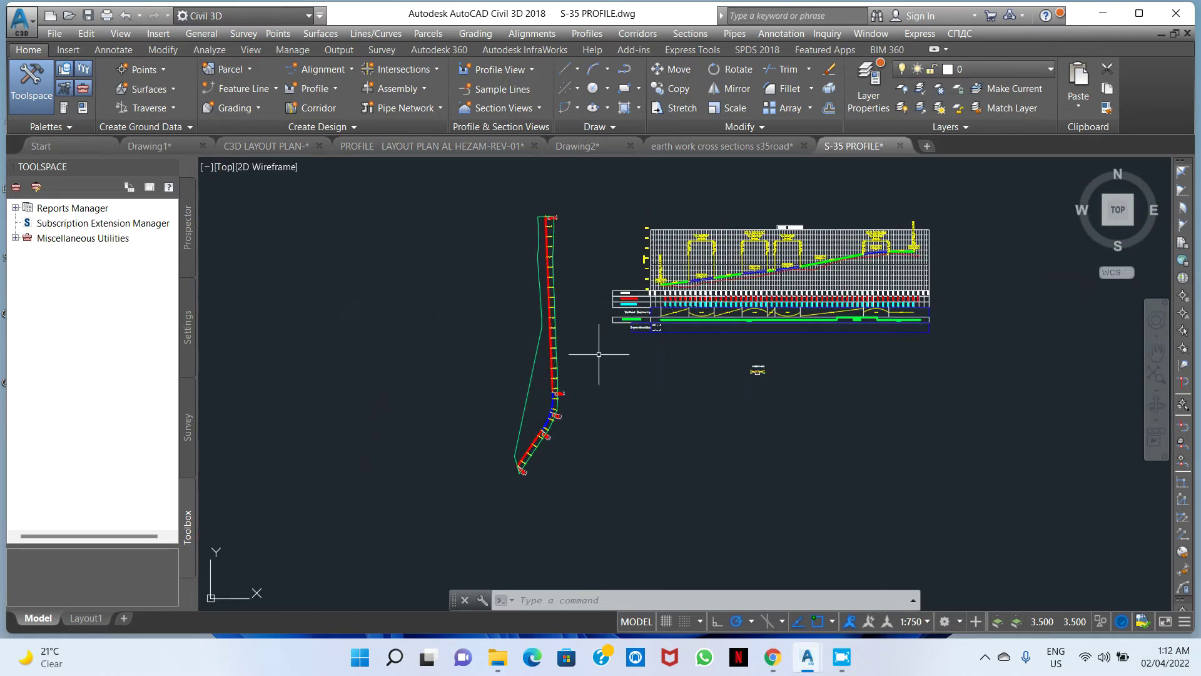
pyautogui.moveTo(576, 302); pyautogui.dragTo(635, 281, button='middle')
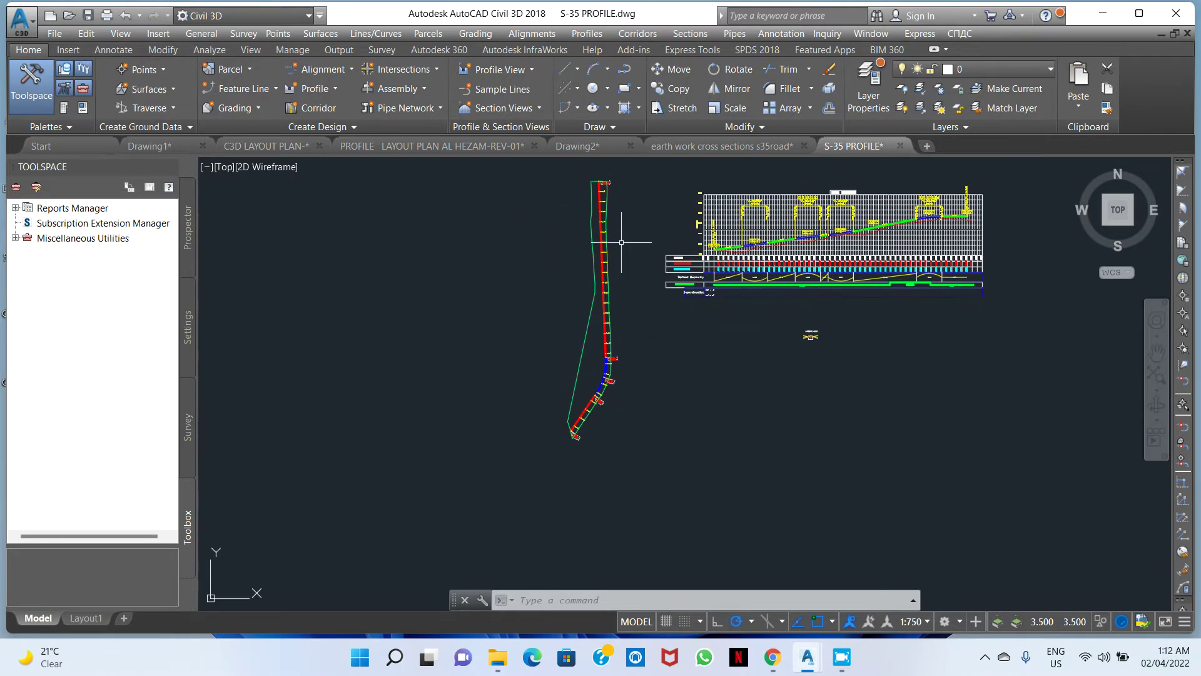
# Start a new corridor named A1 using alignment S-35 and the profile S-35 ROAD PROFILE.
pyautogui.click(650, 34)
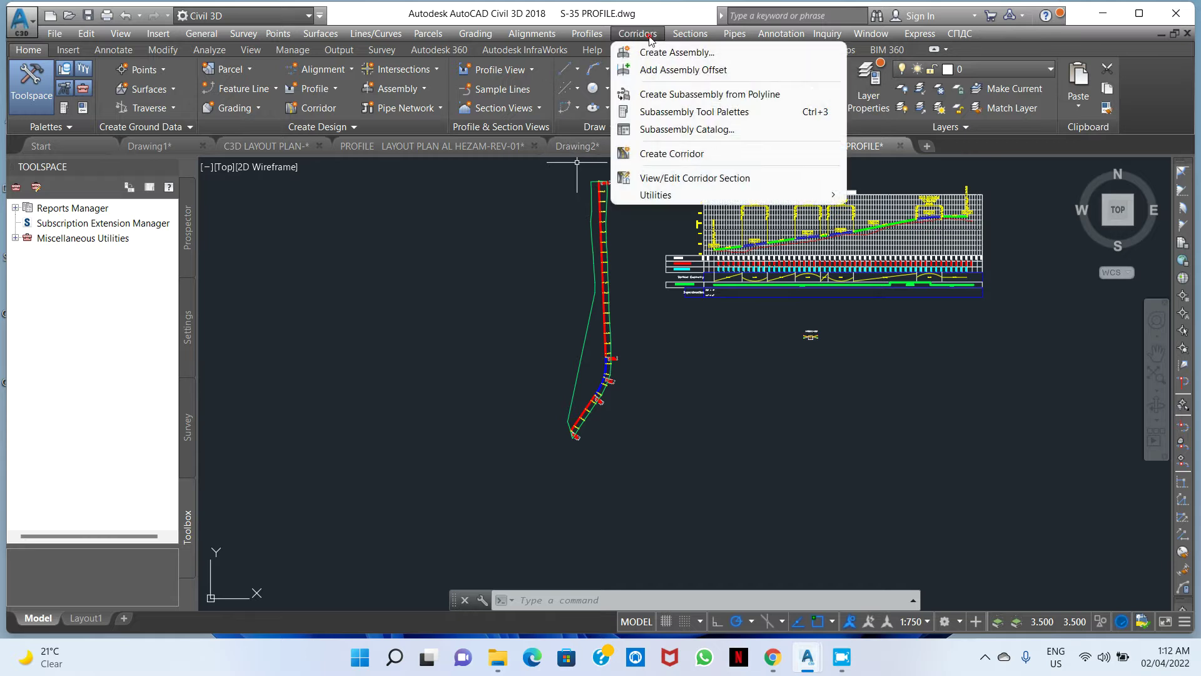
pyautogui.click(671, 153)
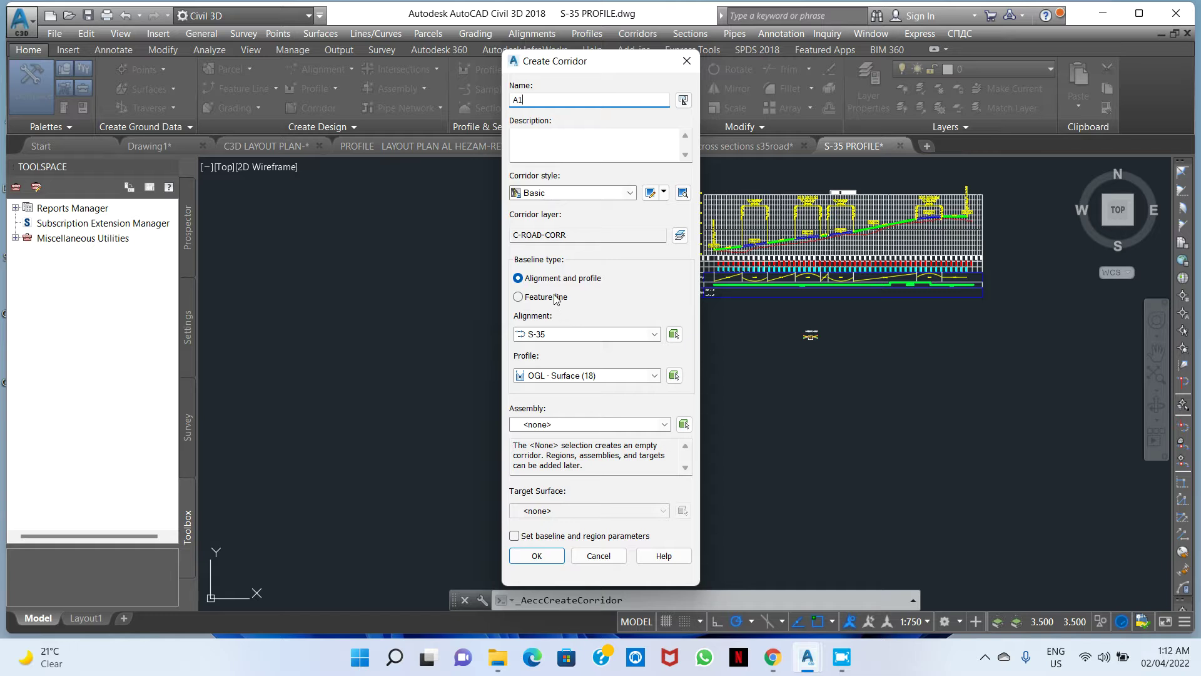
pyautogui.click(561, 334)
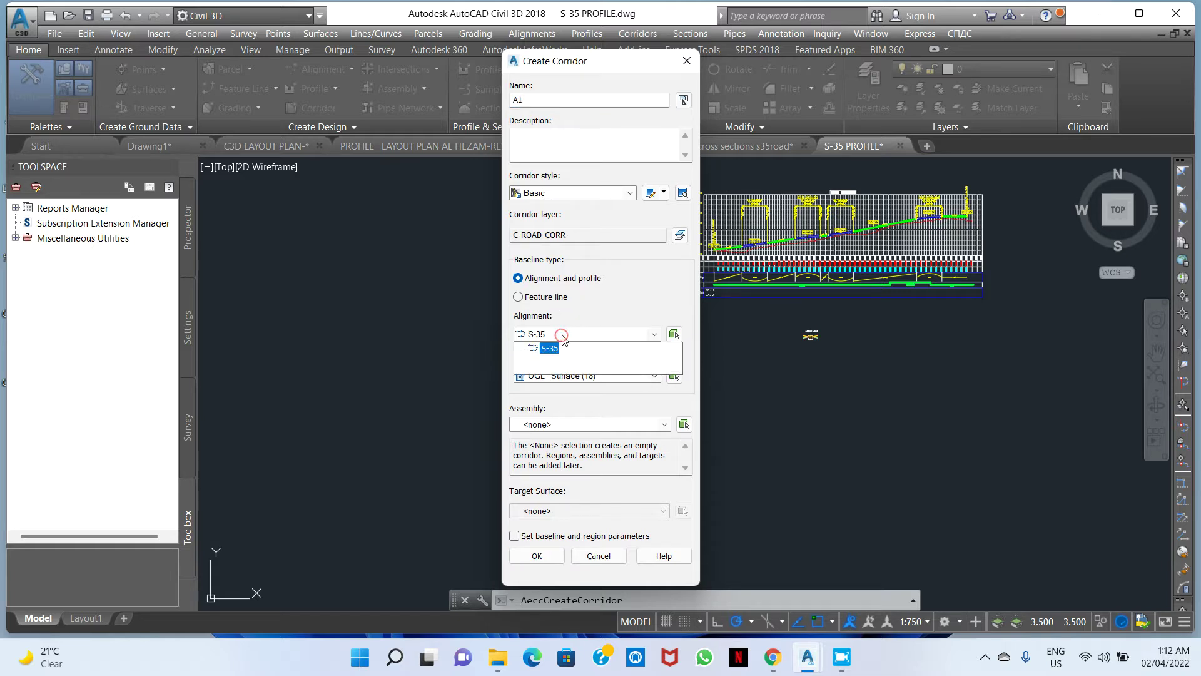
pyautogui.click(561, 335)
pyautogui.click(566, 375)
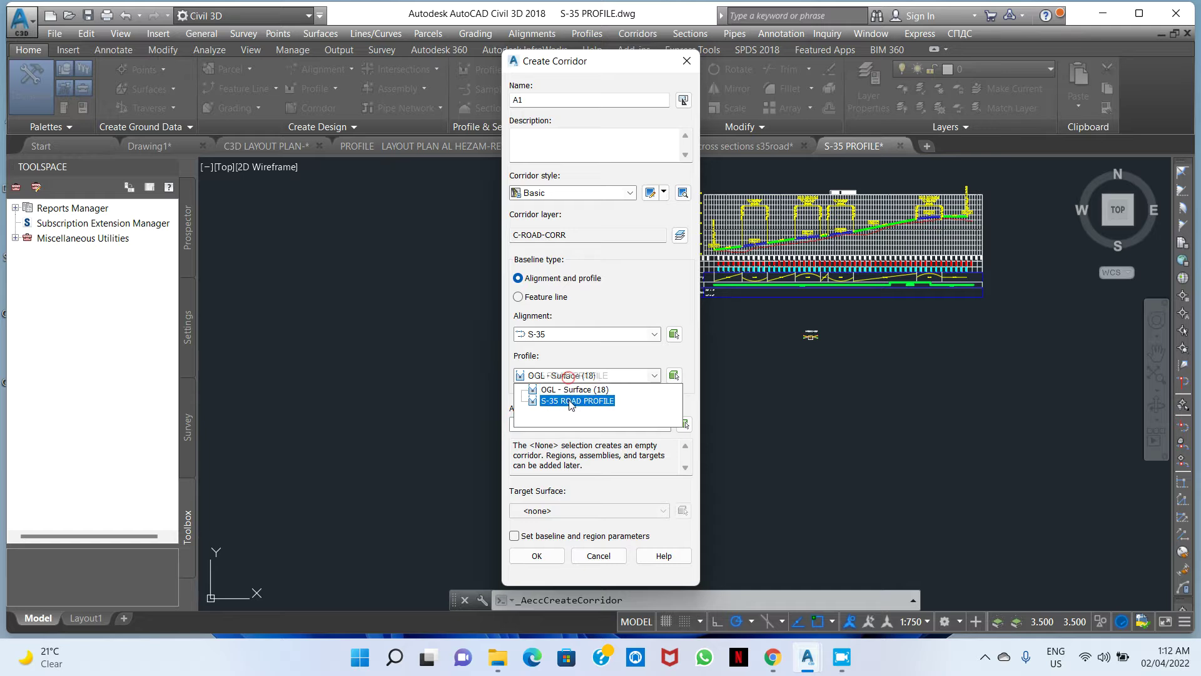
pyautogui.click(577, 401)
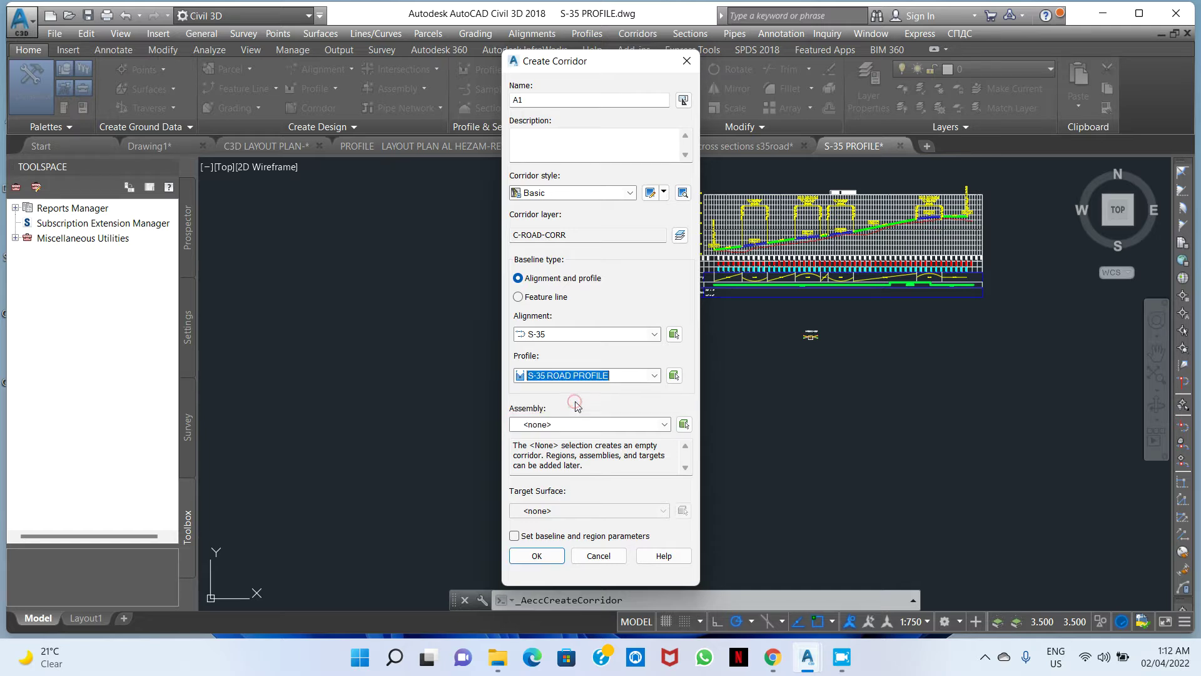
# Assign ASSEMBLY-B24 (4) and target surface OGL to the corridor and proceed to its baseline and region parameters.
pyautogui.click(576, 424)
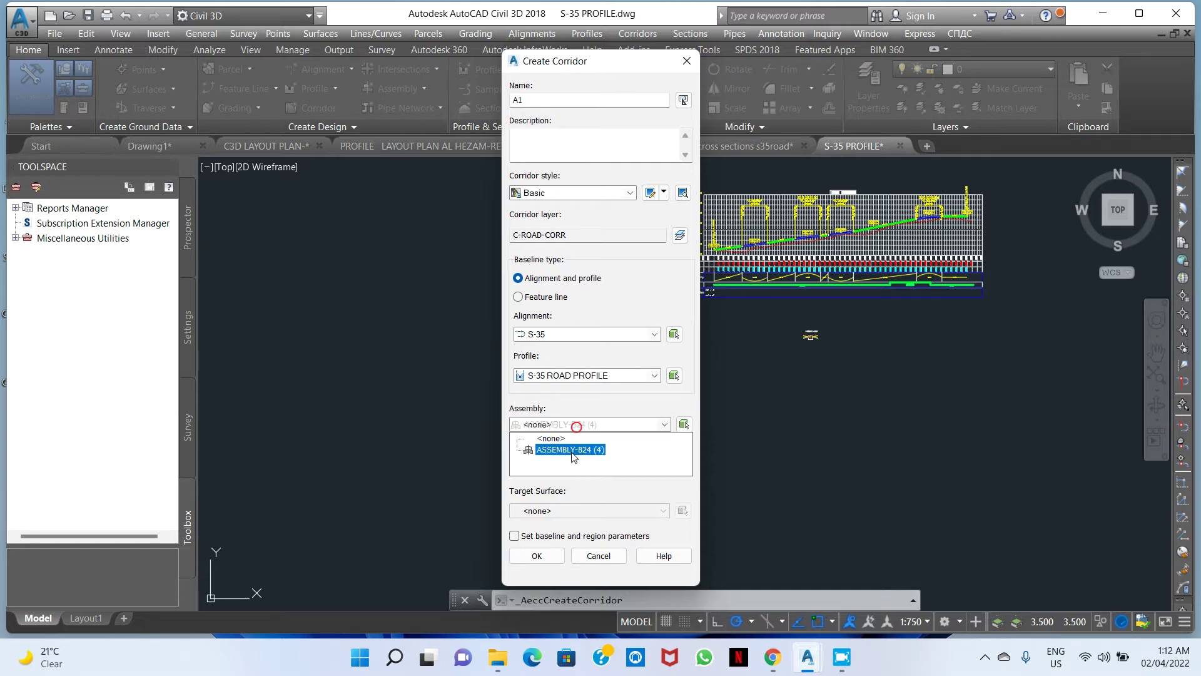
pyautogui.click(565, 452)
pyautogui.click(543, 511)
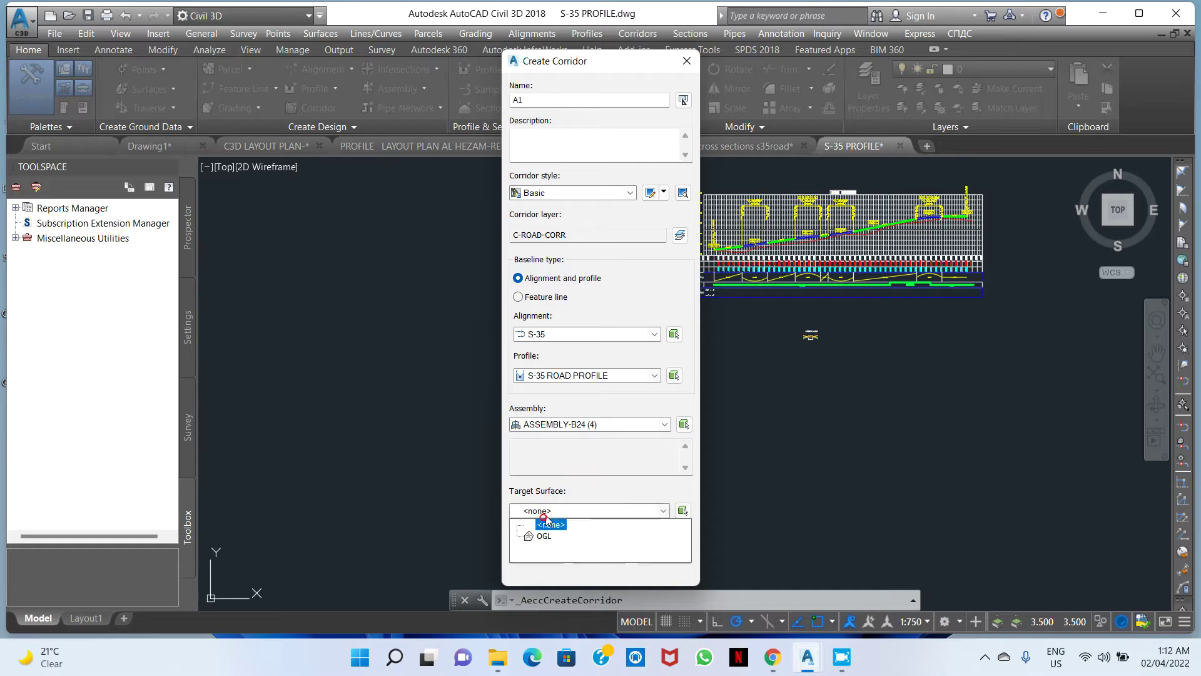
pyautogui.click(543, 533)
pyautogui.click(537, 556)
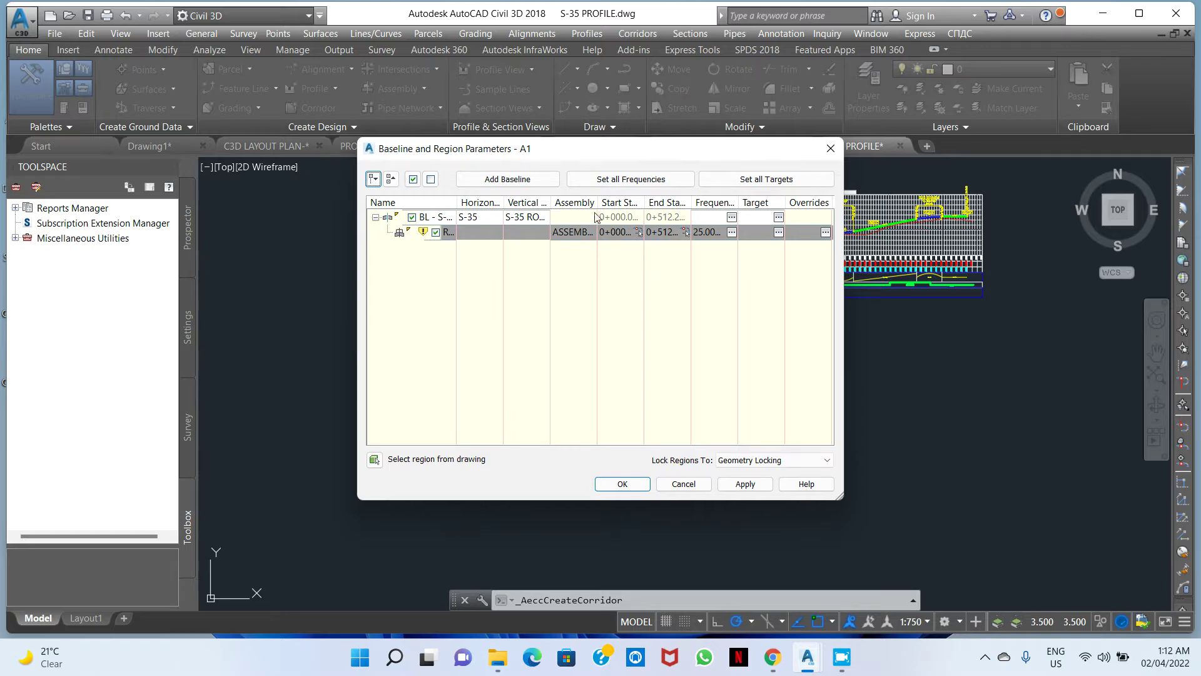
# Set the region's assembly frequency to 10 m along tangents, for the curve increment and along spirals.
pyautogui.click(731, 232)
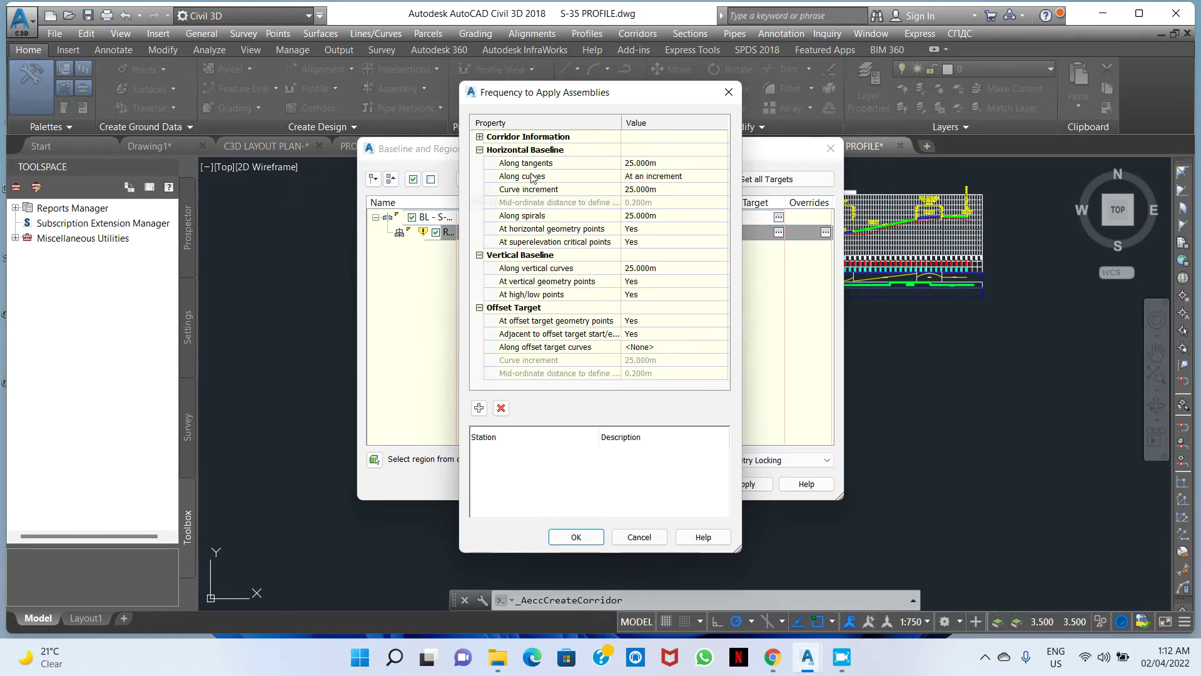
pyautogui.click(678, 163)
pyautogui.write('10')
pyautogui.press('Return')
pyautogui.click(668, 189)
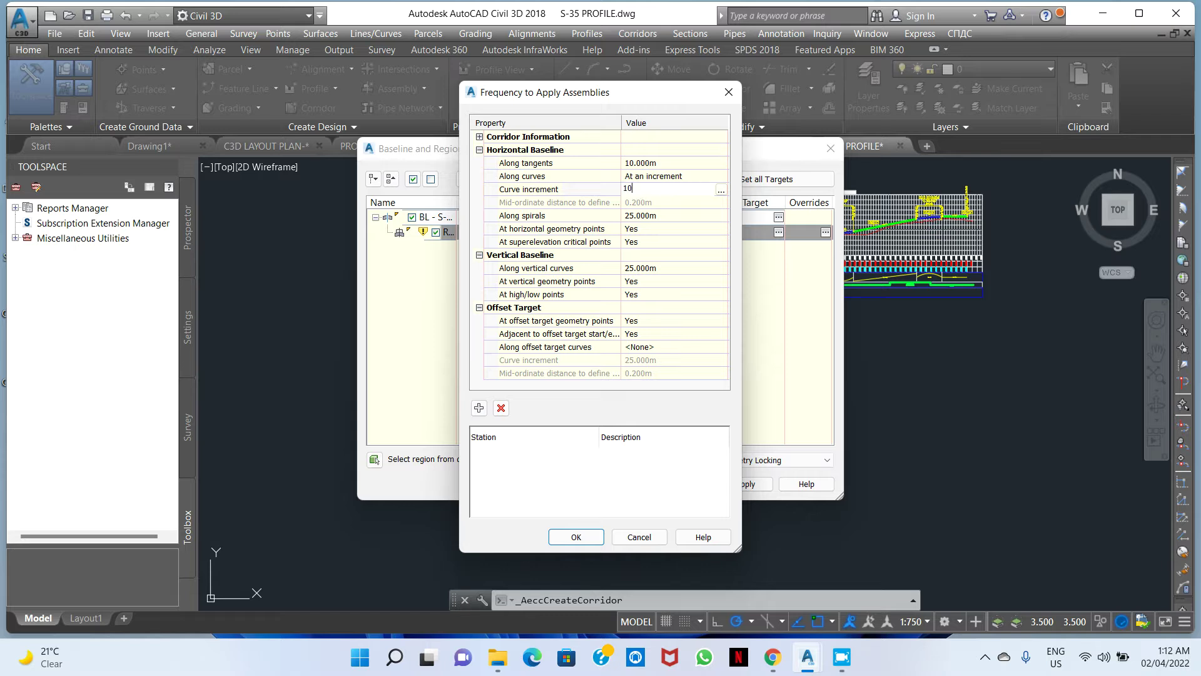
pyautogui.write('10')
pyautogui.press('Return')
pyautogui.click(664, 215)
pyautogui.write('10')
pyautogui.press('Return')
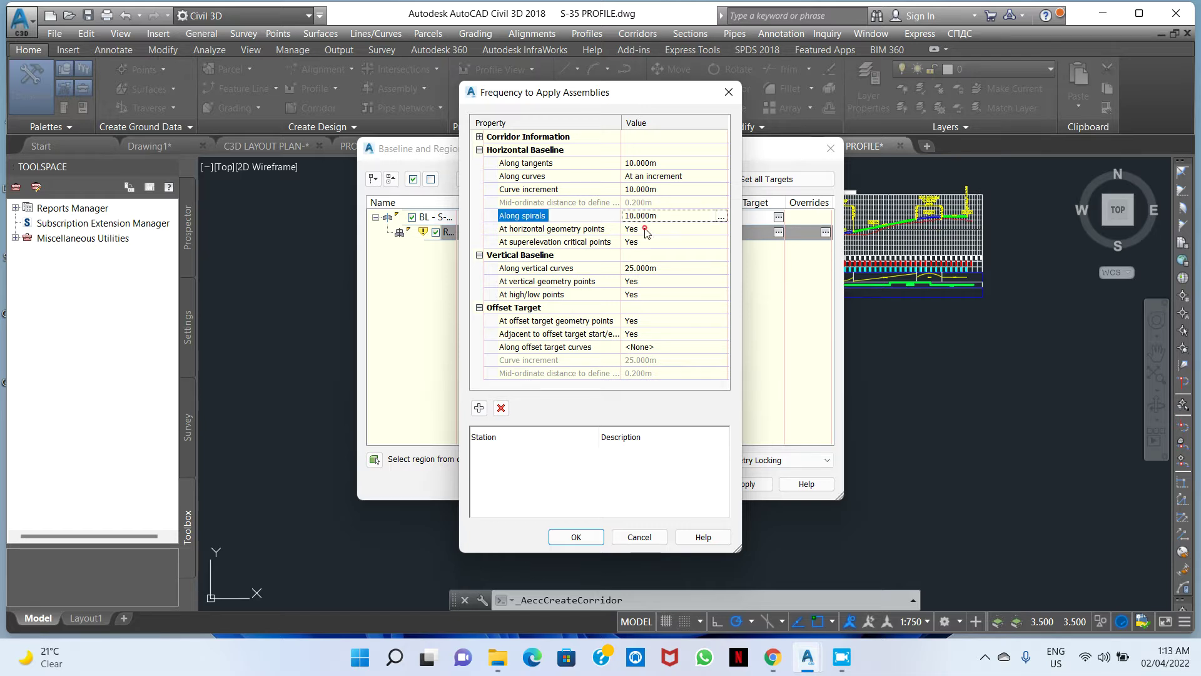
# Set assembly insertion at horizontal geometry points and at superelevation critical points to No.
pyautogui.click(647, 230)
pyautogui.click(644, 248)
pyautogui.click(644, 244)
pyautogui.click(644, 247)
pyautogui.click(642, 269)
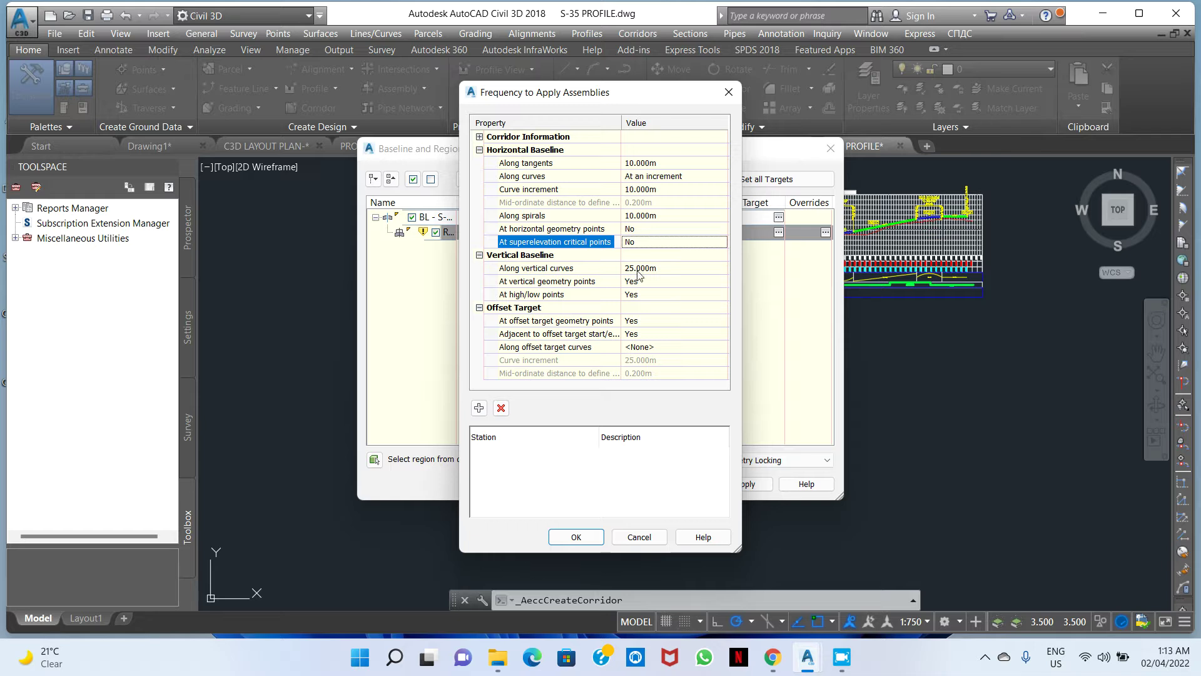
# Set assembly insertion at vertical geometry points and at high/low points to No.
pyautogui.click(655, 281)
pyautogui.click(655, 282)
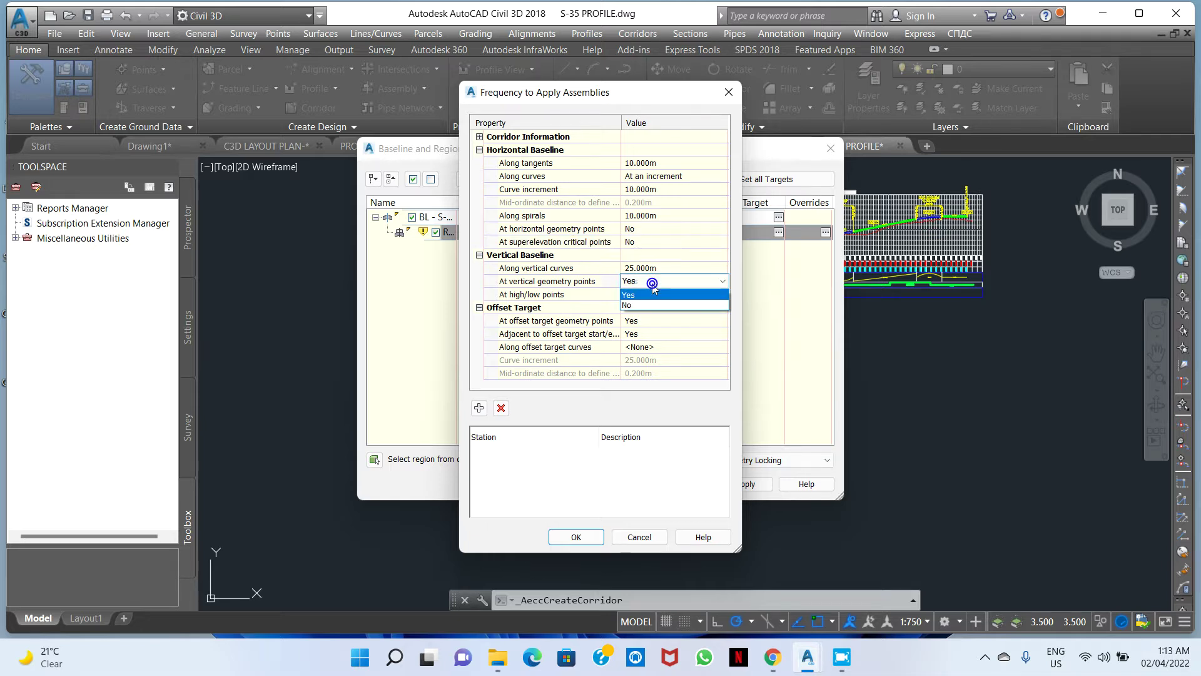
pyautogui.click(644, 308)
pyautogui.click(643, 294)
pyautogui.click(643, 294)
pyautogui.click(643, 314)
# Set both offset target options, geometry points and adjacent start/end, to No and the frequency along vertical curves to 10 m.
pyautogui.click(640, 320)
pyautogui.click(643, 344)
pyautogui.click(643, 333)
pyautogui.click(643, 333)
pyautogui.click(643, 357)
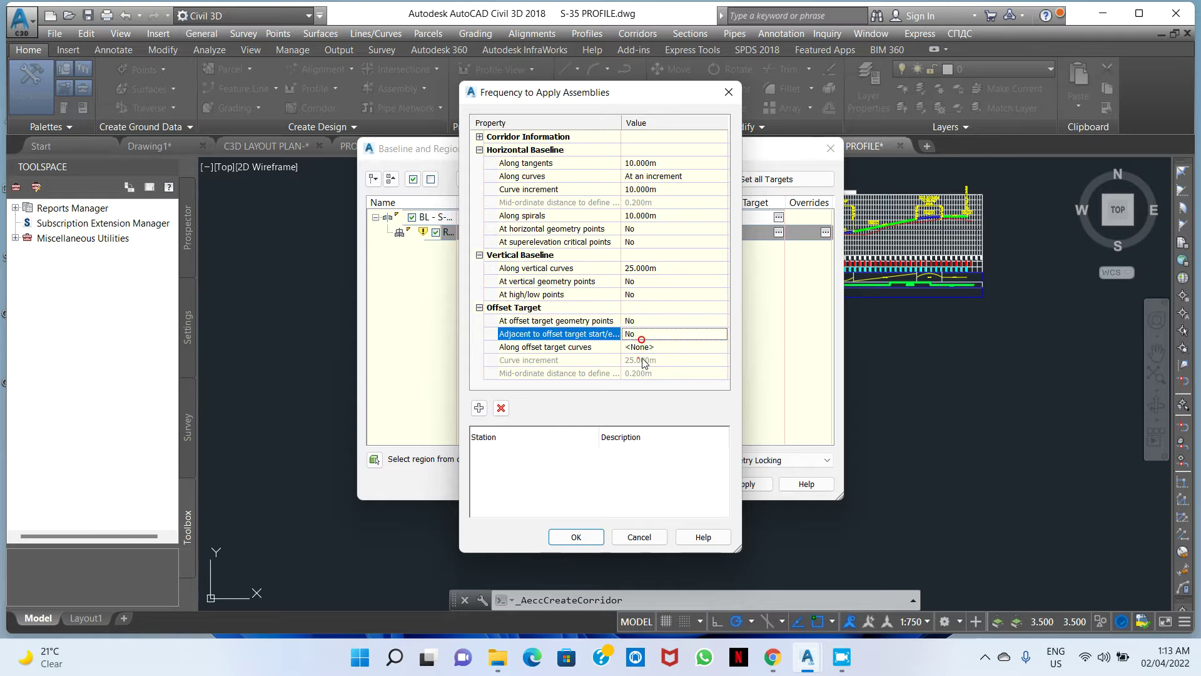
pyautogui.click(679, 270)
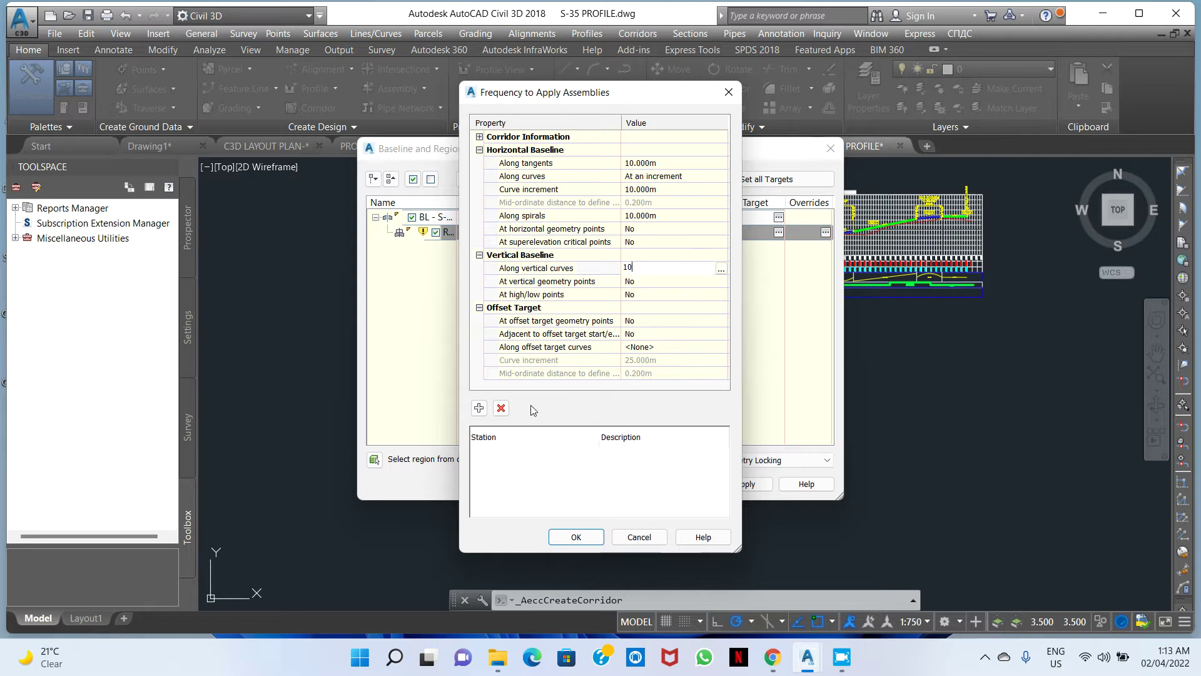
pyautogui.moveTo(637, 101); pyautogui.dragTo(666, 86)
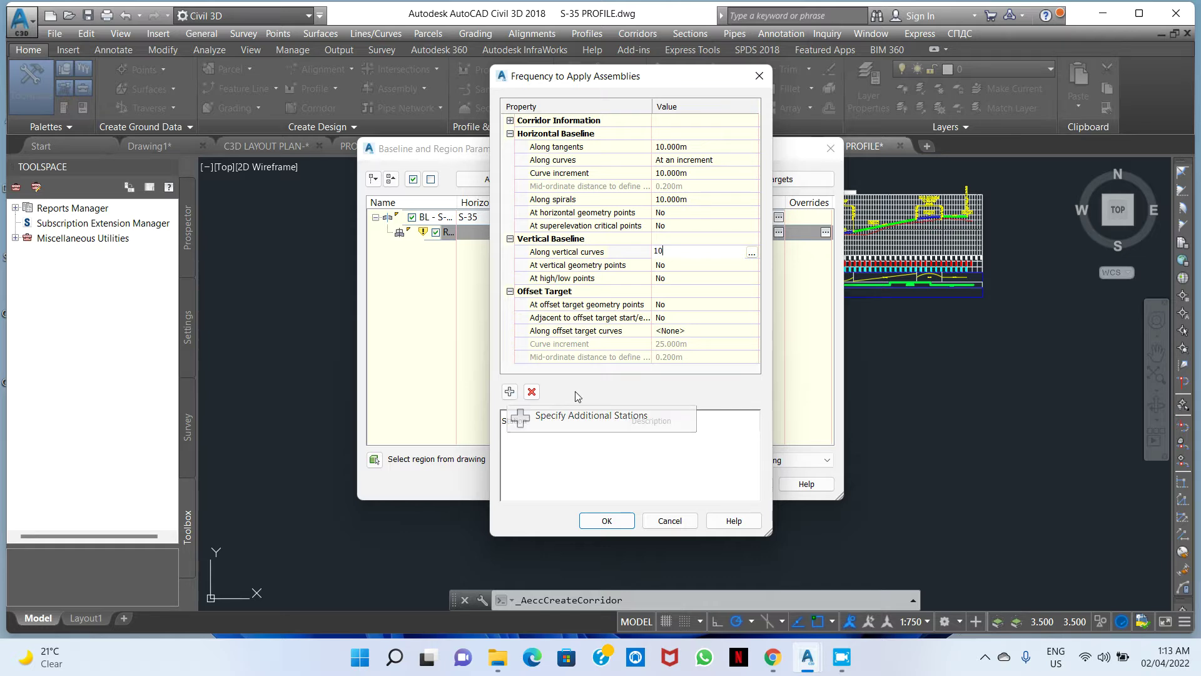
# Add an extra assembly station along the baseline at about 0+272.75, between 0+260 and 0+280.
pyautogui.click(509, 392)
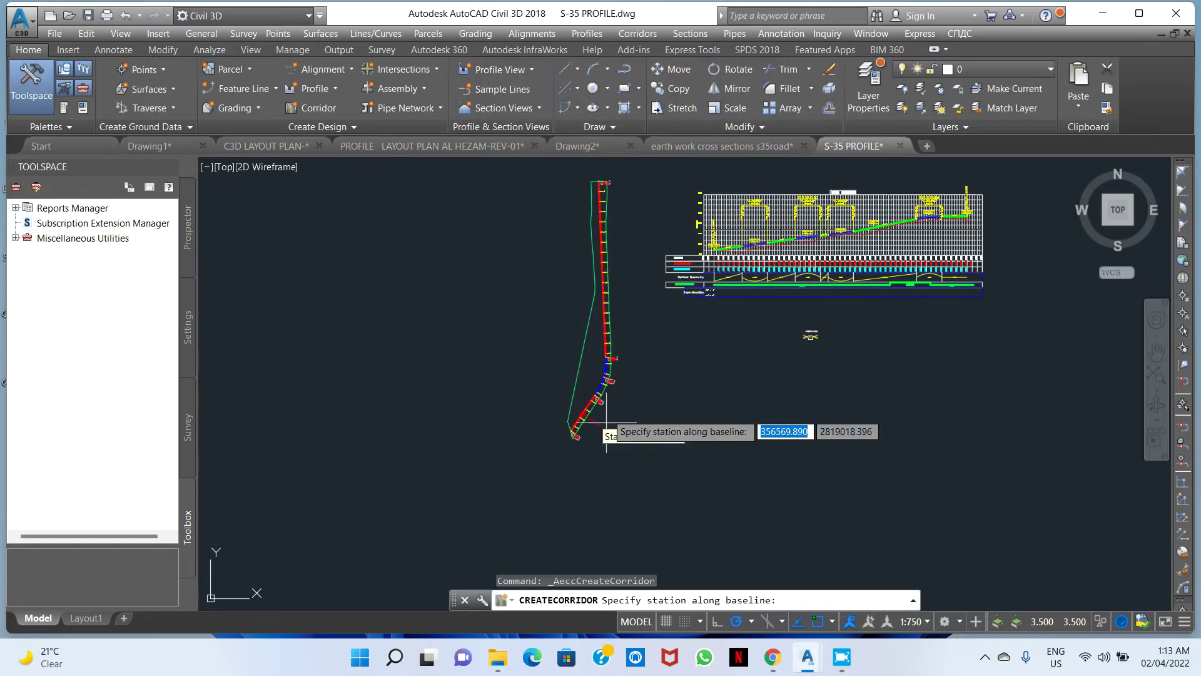
pyautogui.scroll(6, 613, 302)
pyautogui.scroll(2, 573, 300)
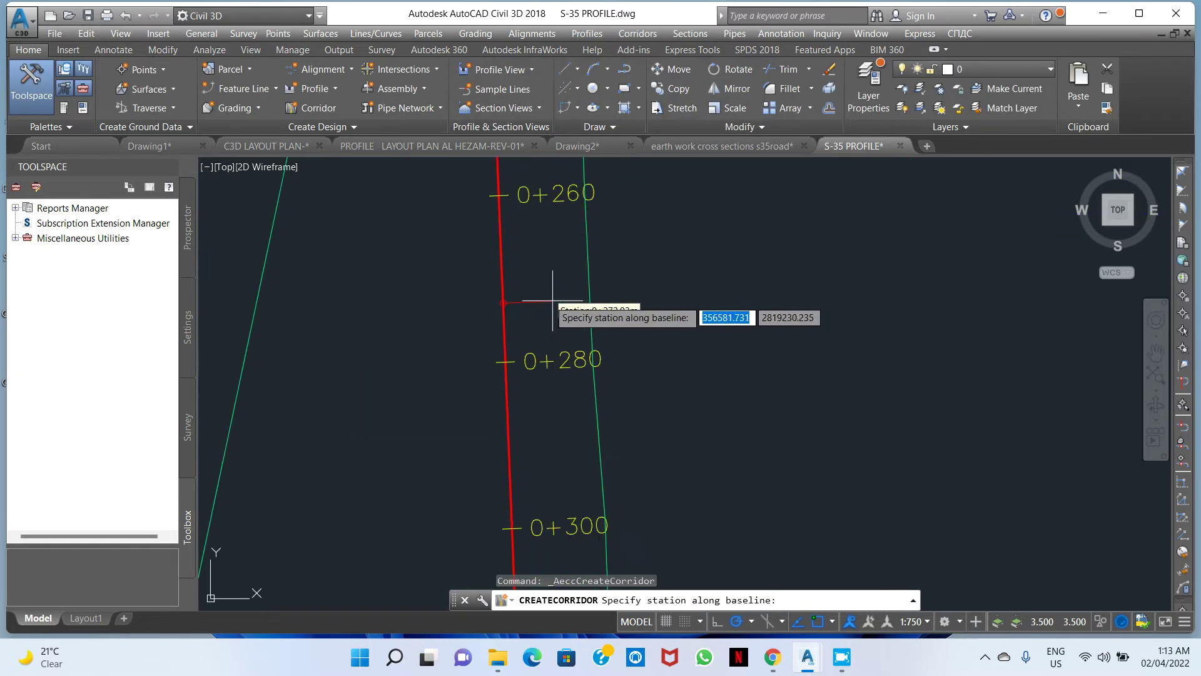
pyautogui.click(504, 301)
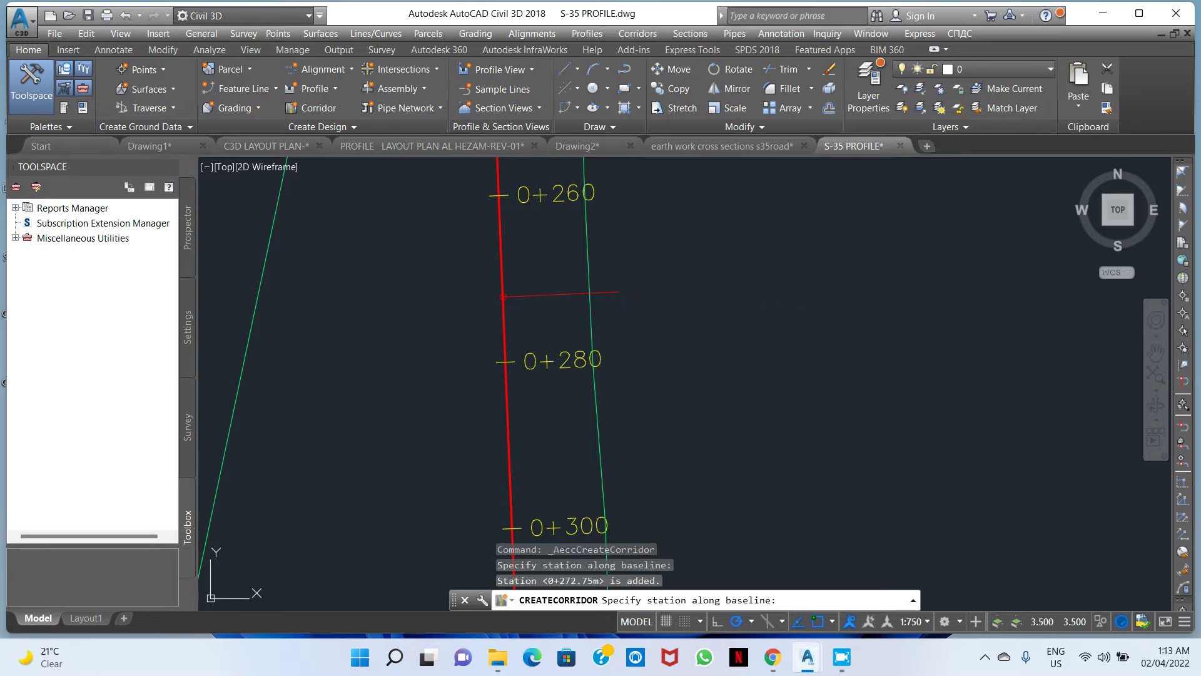
pyautogui.press('Return')
# Delete the additional station 0+272.75 and accept the assembly frequency settings.
pyautogui.click(568, 441)
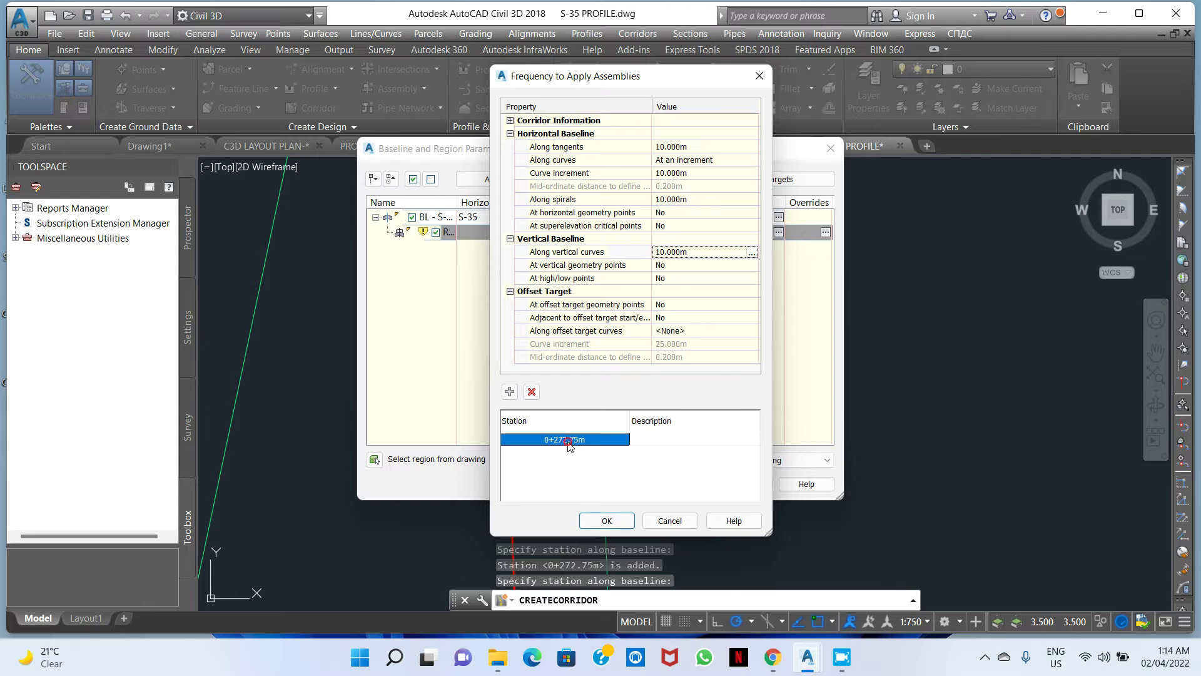
pyautogui.rightClick(570, 444)
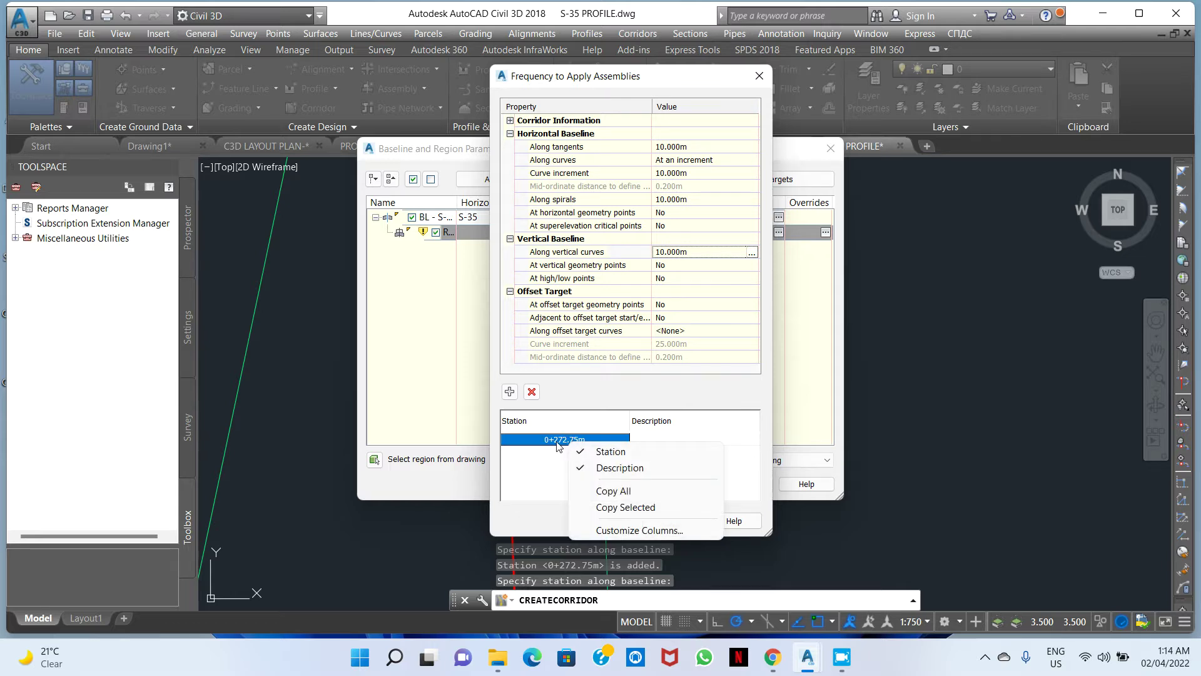
pyautogui.click(519, 457)
pyautogui.click(531, 392)
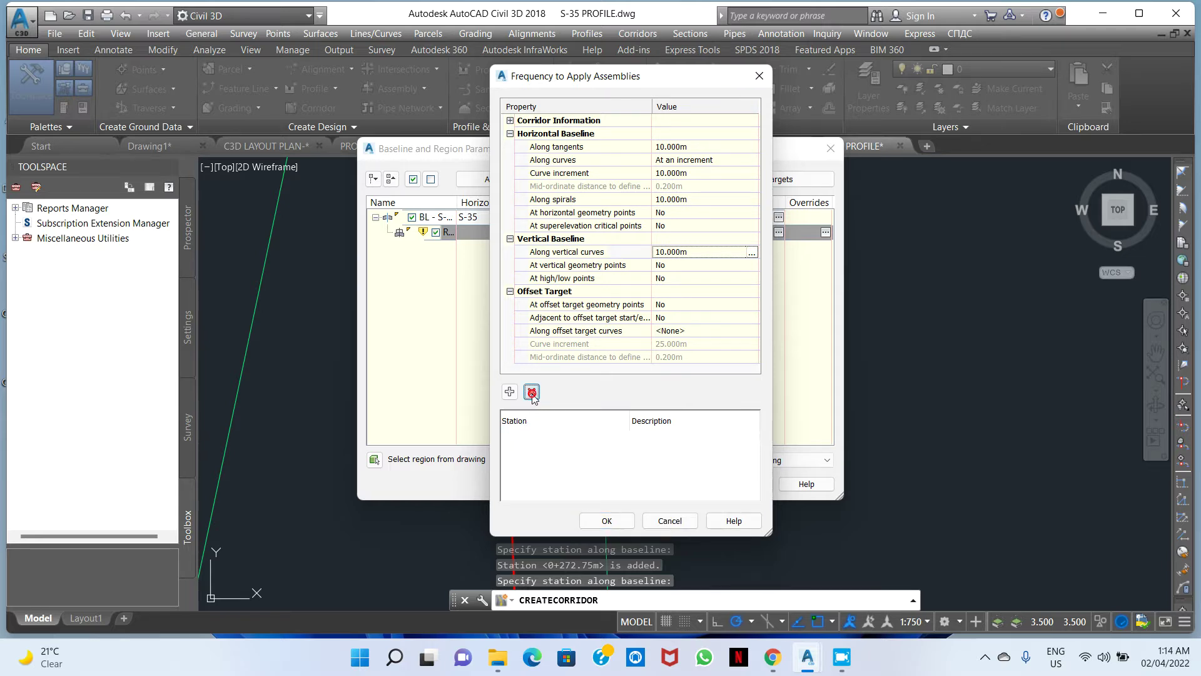
pyautogui.click(606, 520)
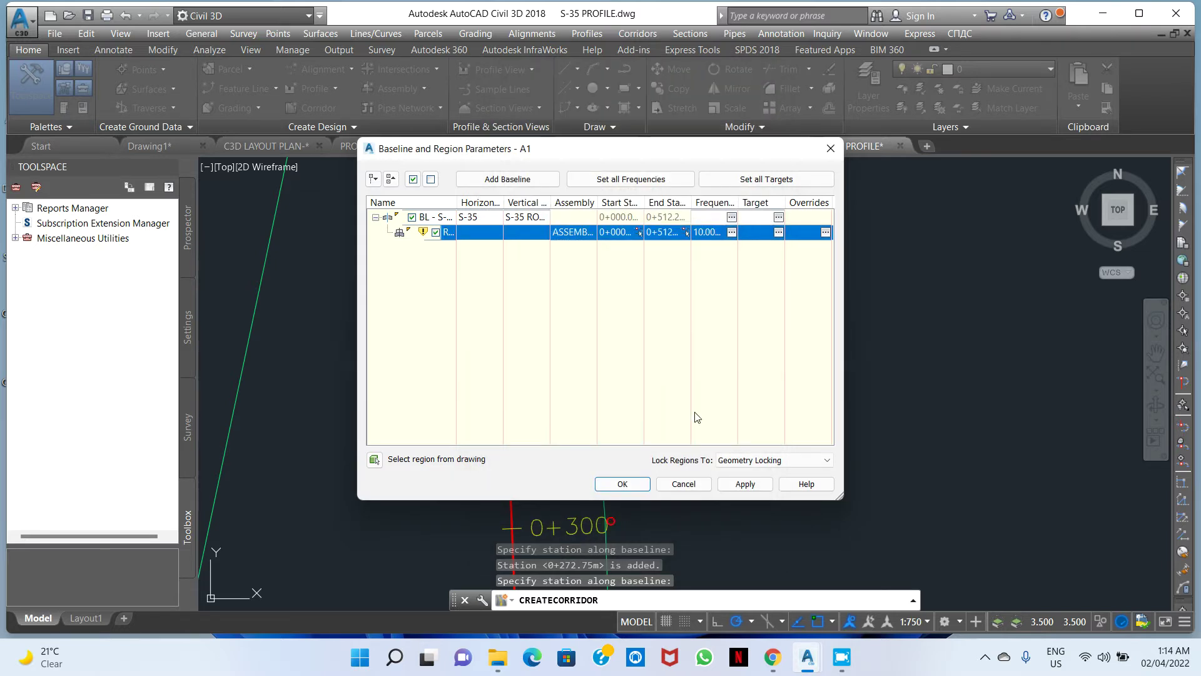
# Set all surface targets of corridor A1 to the OGL surface and accept the target mapping.
pyautogui.click(748, 180)
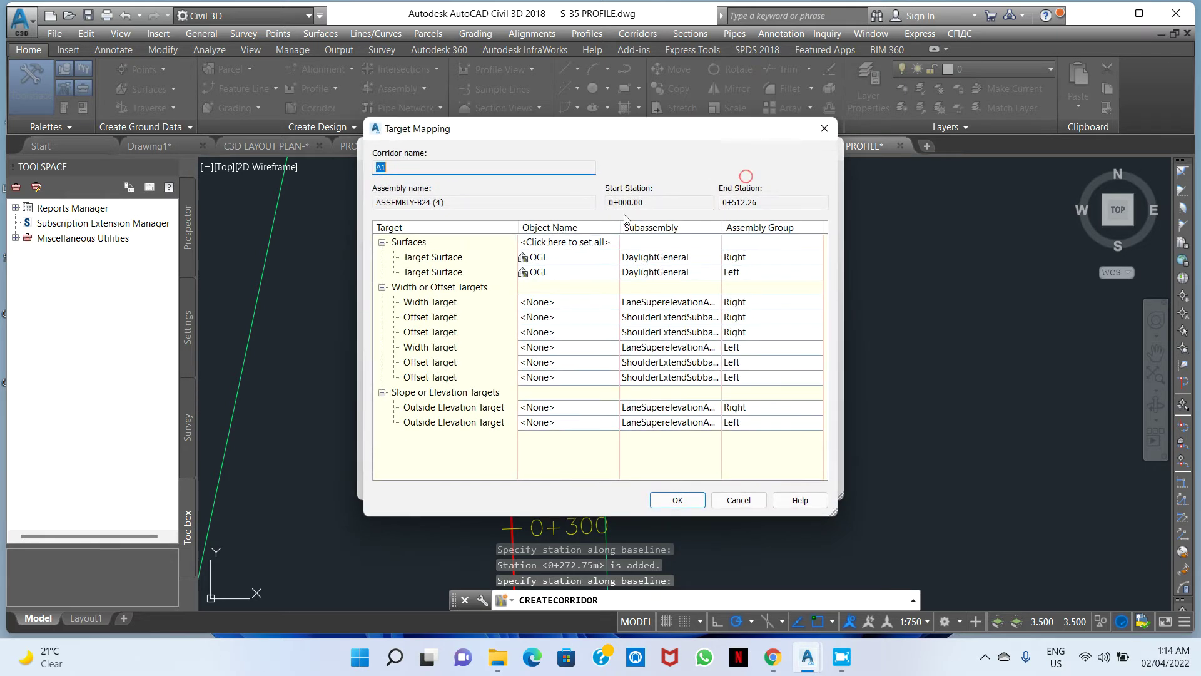
pyautogui.click(551, 242)
pyautogui.click(472, 275)
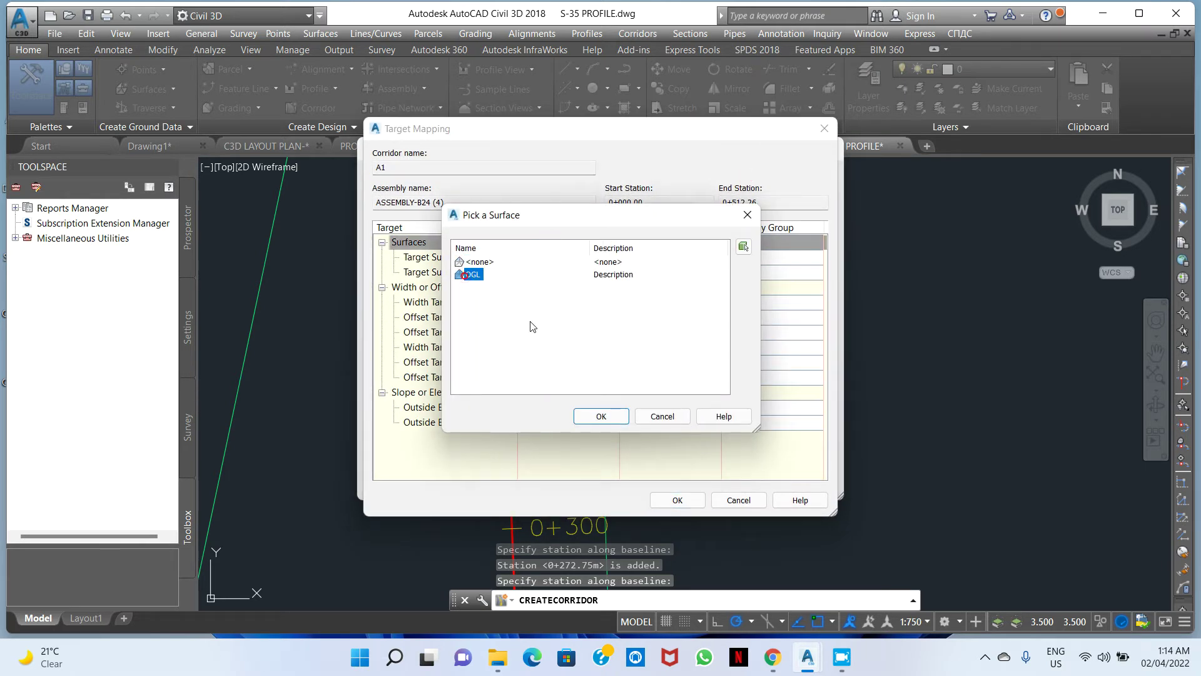
pyautogui.click(601, 414)
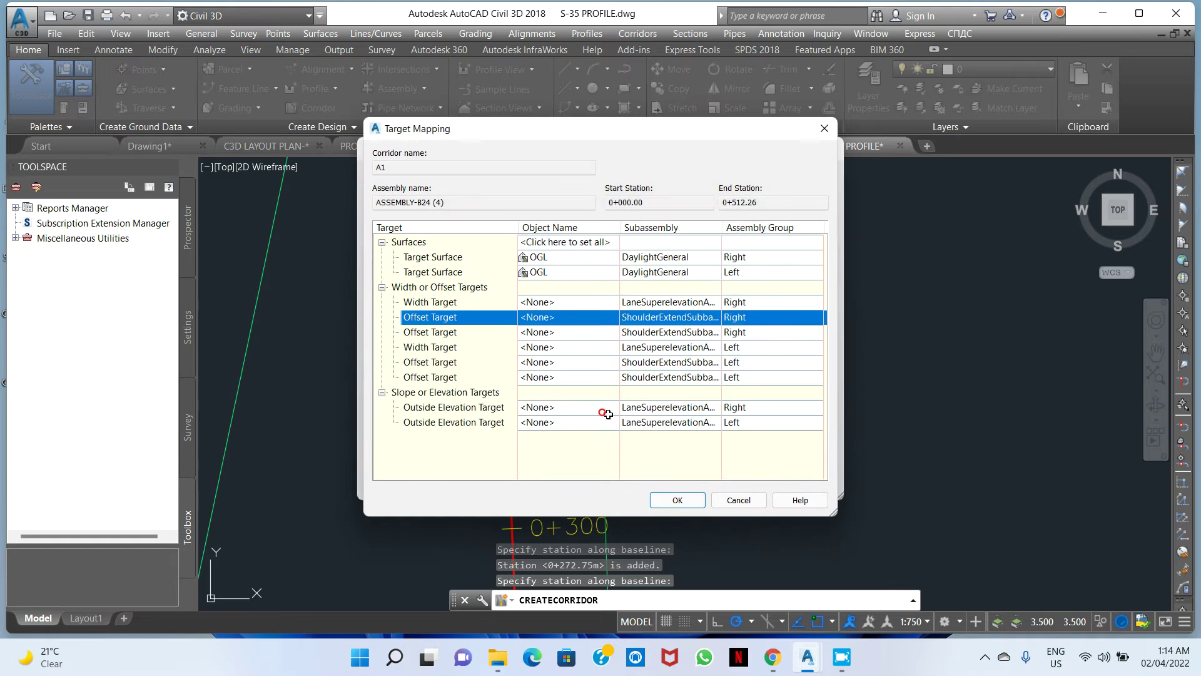
pyautogui.click(677, 498)
# Apply the baseline and region parameters with a corridor rebuild, finish creating A1 and close the event viewer.
pyautogui.click(757, 486)
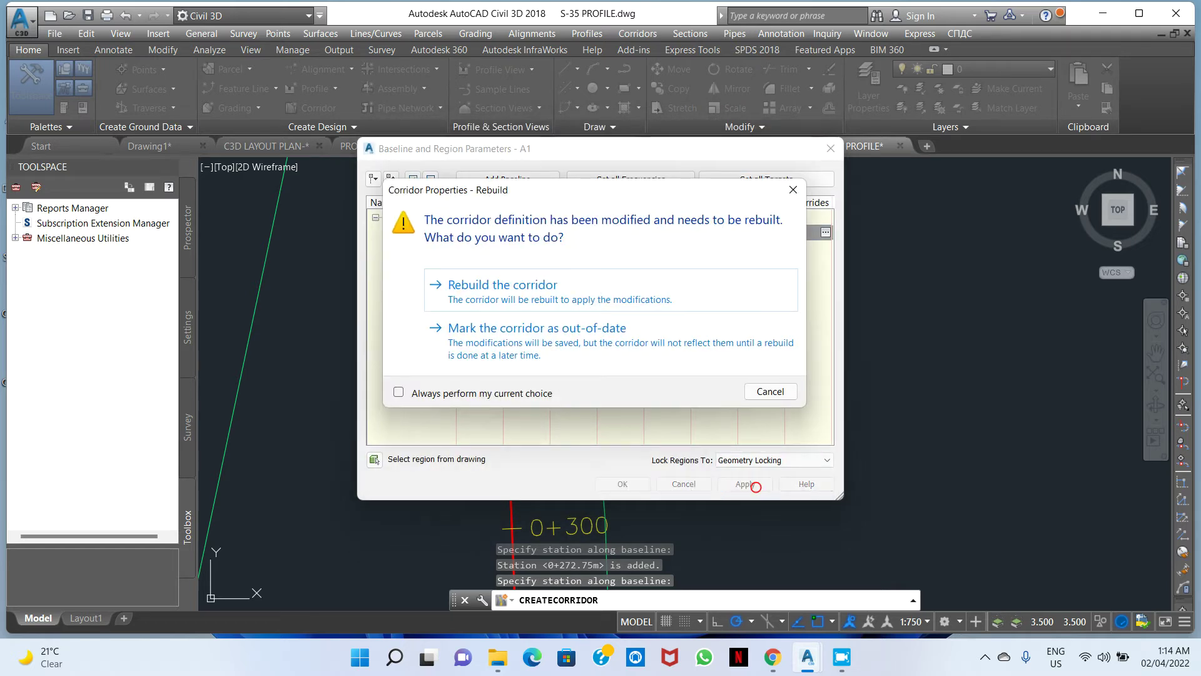
pyautogui.click(487, 298)
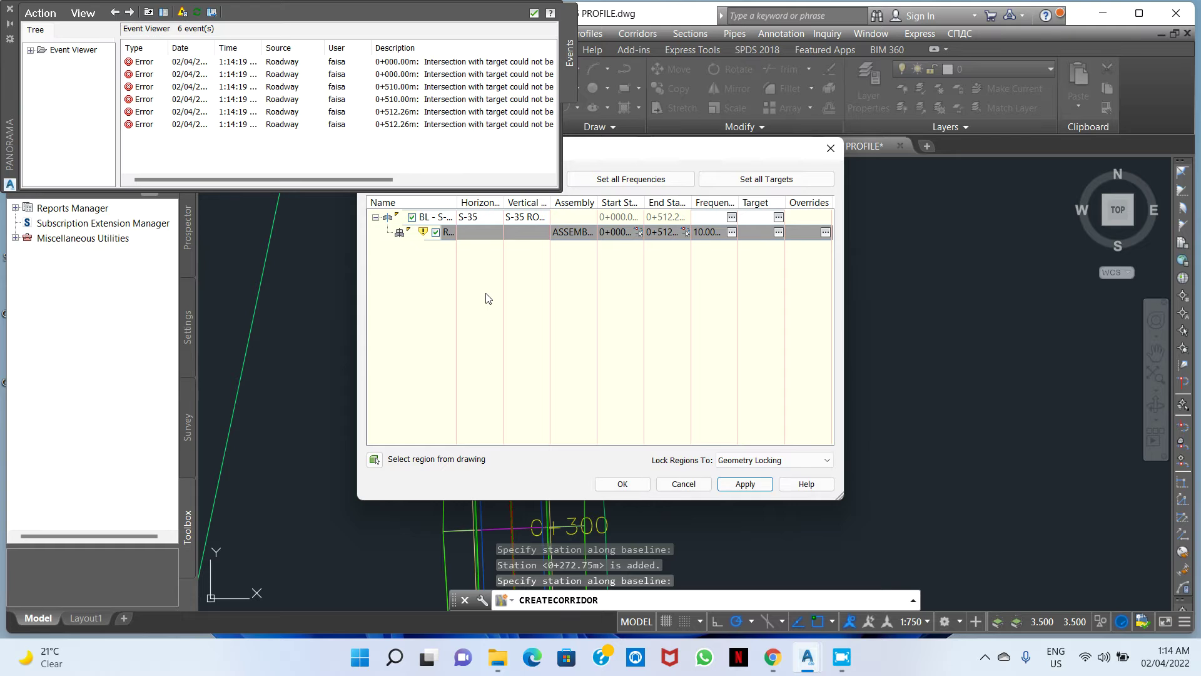
pyautogui.click(637, 486)
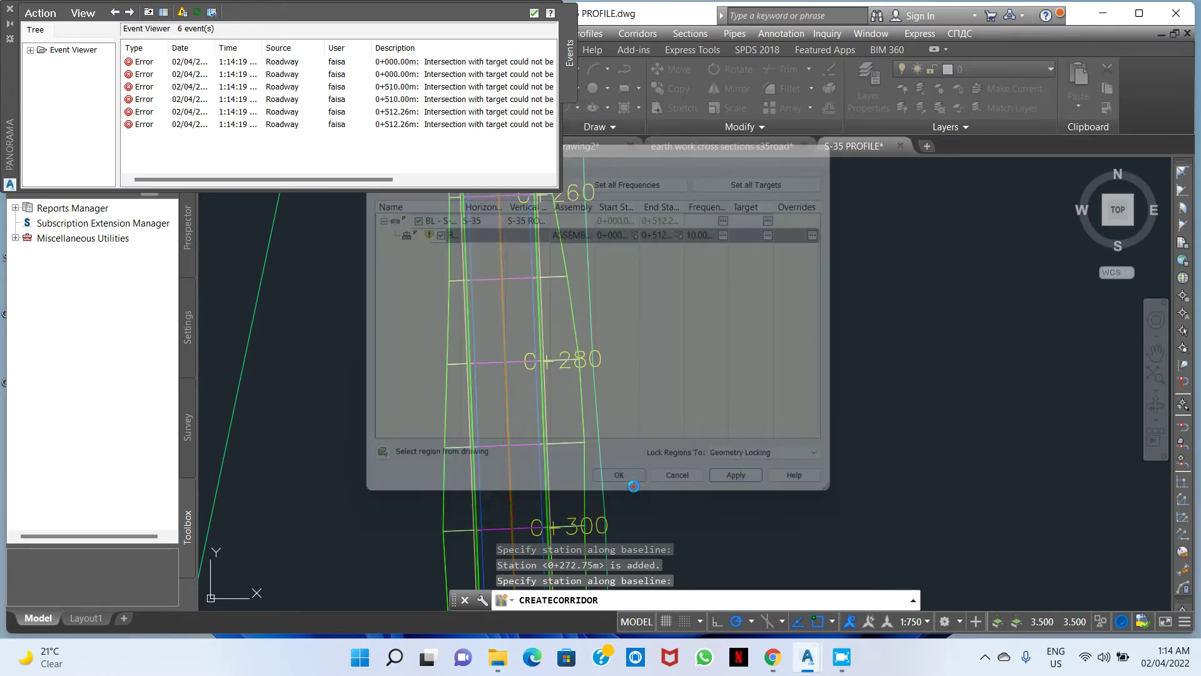
pyautogui.click(534, 13)
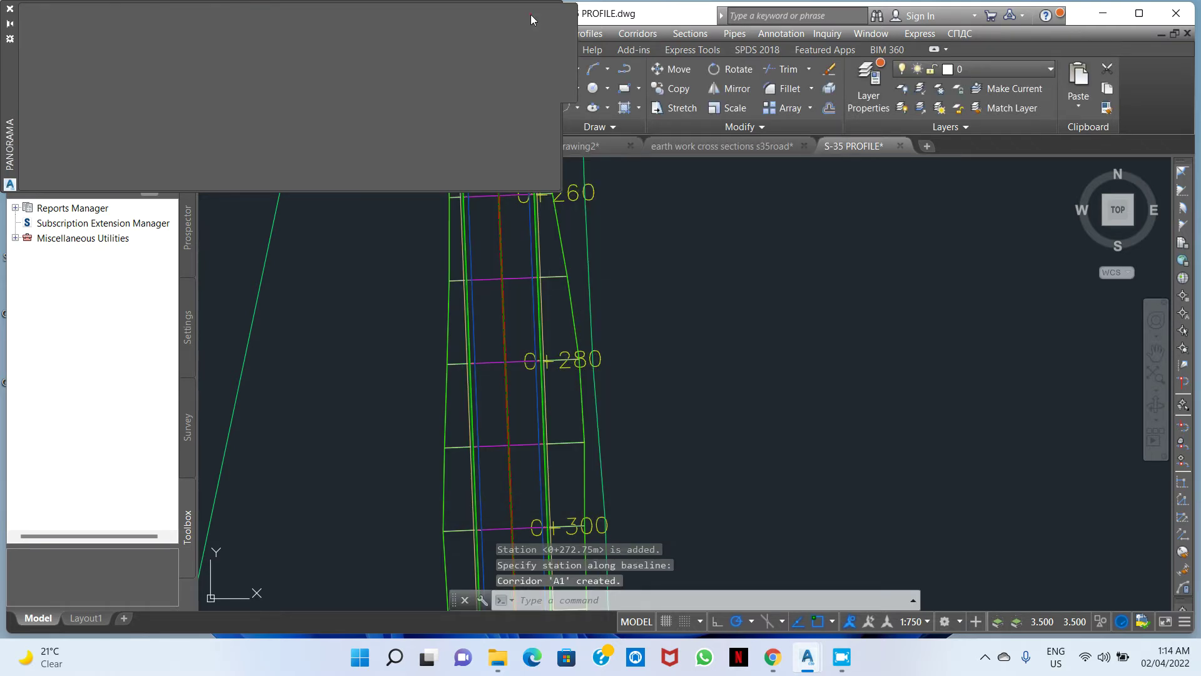
# Examine the new corridor's section lines and daylight edges along S-35, from the bend near 0+360 back to the start.
pyautogui.scroll(-5, 579, 374)
pyautogui.moveTo(600, 375); pyautogui.dragTo(579, 374, button='middle')
pyautogui.scroll(8, 579, 374)
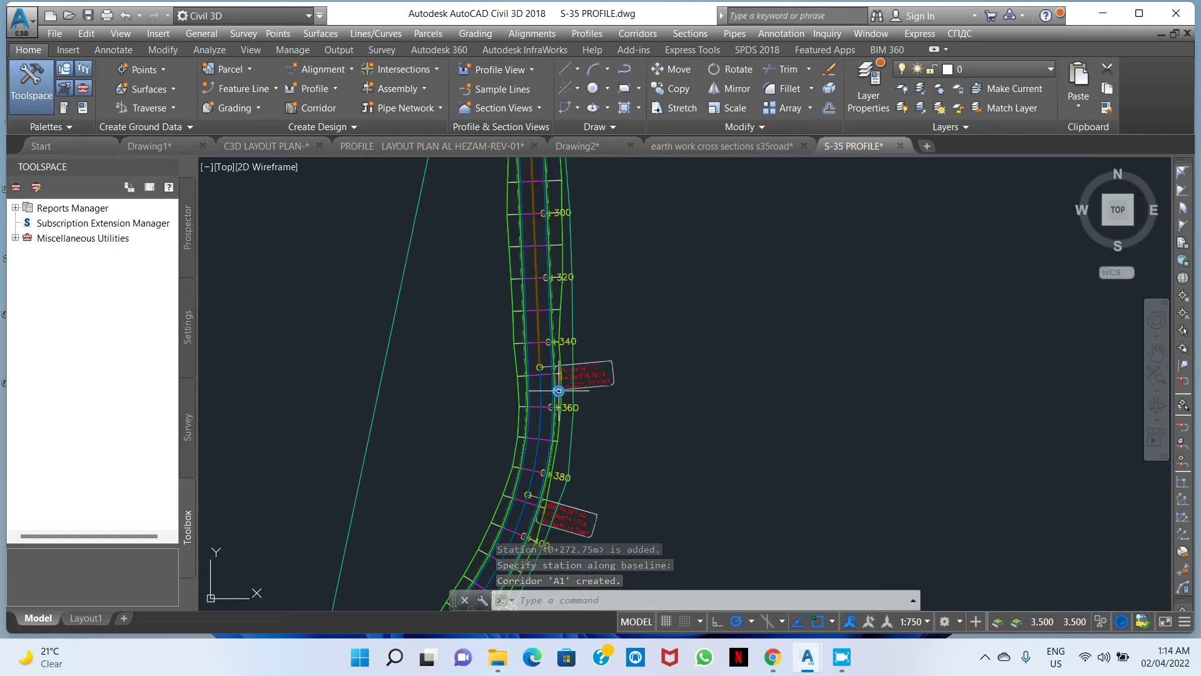
pyautogui.scroll(-5, 556, 254)
pyautogui.moveTo(556, 254); pyautogui.dragTo(569, 316, button='middle')
pyautogui.scroll(6, 557, 271)
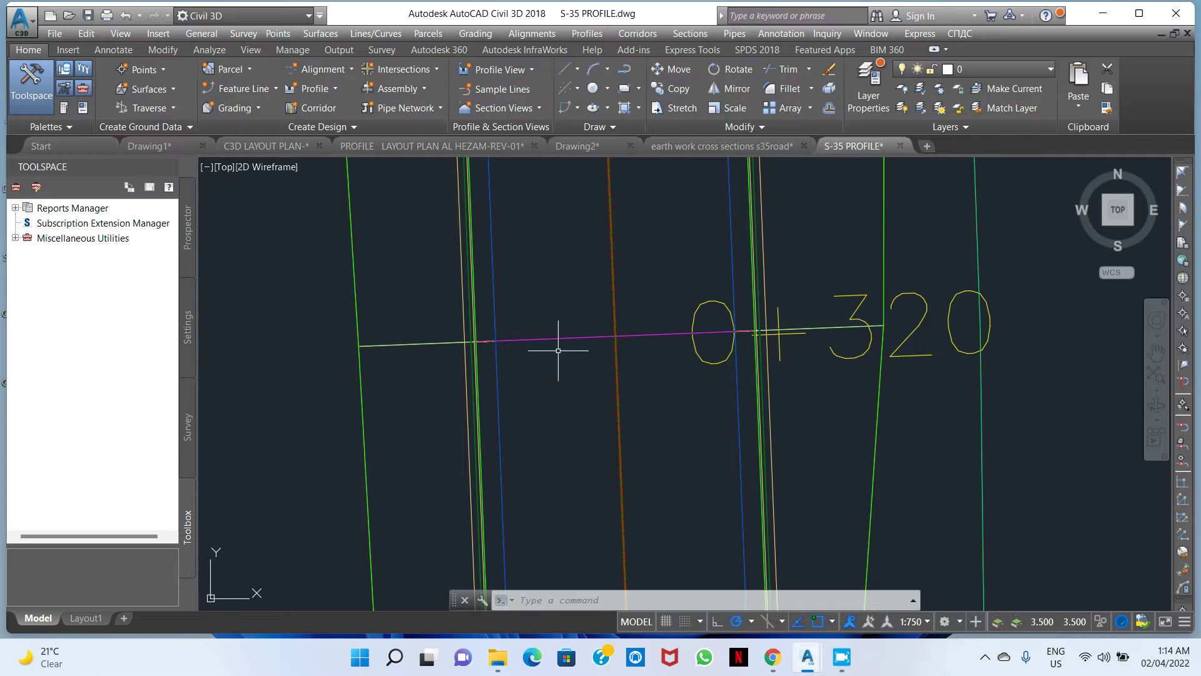
pyautogui.scroll(-6, 566, 331)
pyautogui.moveTo(554, 252); pyautogui.dragTo(557, 447, button='middle')
pyautogui.scroll(-3, 557, 329)
pyautogui.moveTo(582, 213); pyautogui.dragTo(585, 286, button='middle')
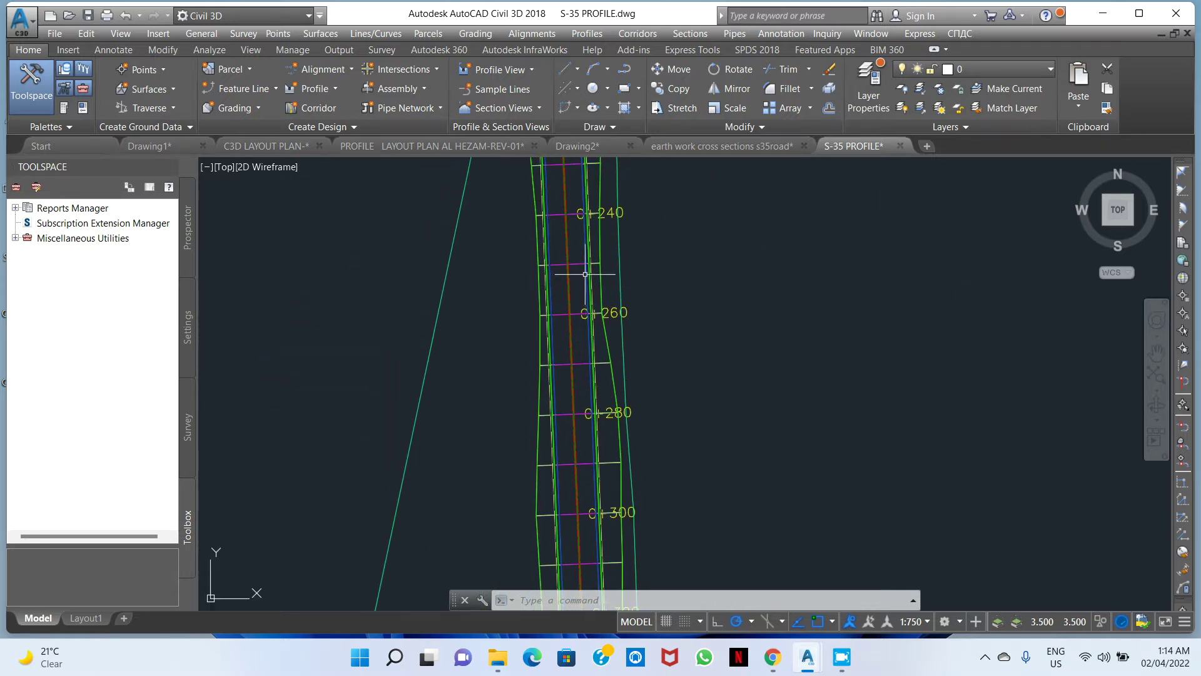
pyautogui.scroll(5, 590, 282)
pyautogui.scroll(-5, 595, 311)
pyautogui.scroll(12, 598, 317)
pyautogui.scroll(-7, 432, 291)
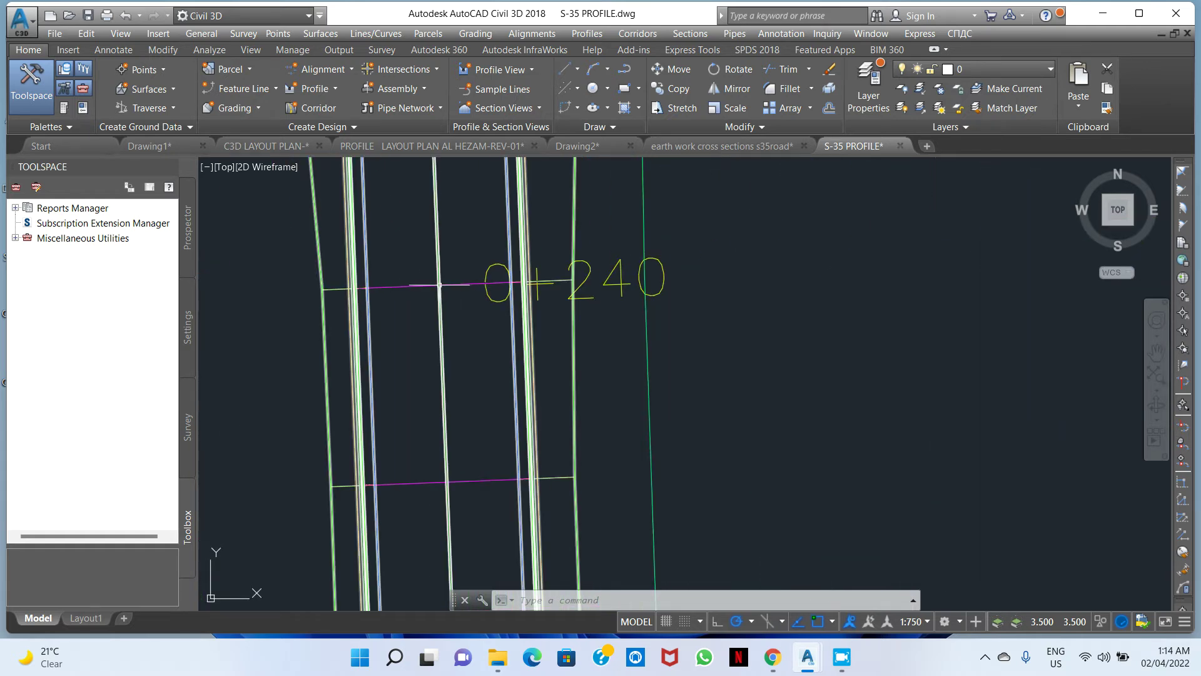
pyautogui.click(437, 254)
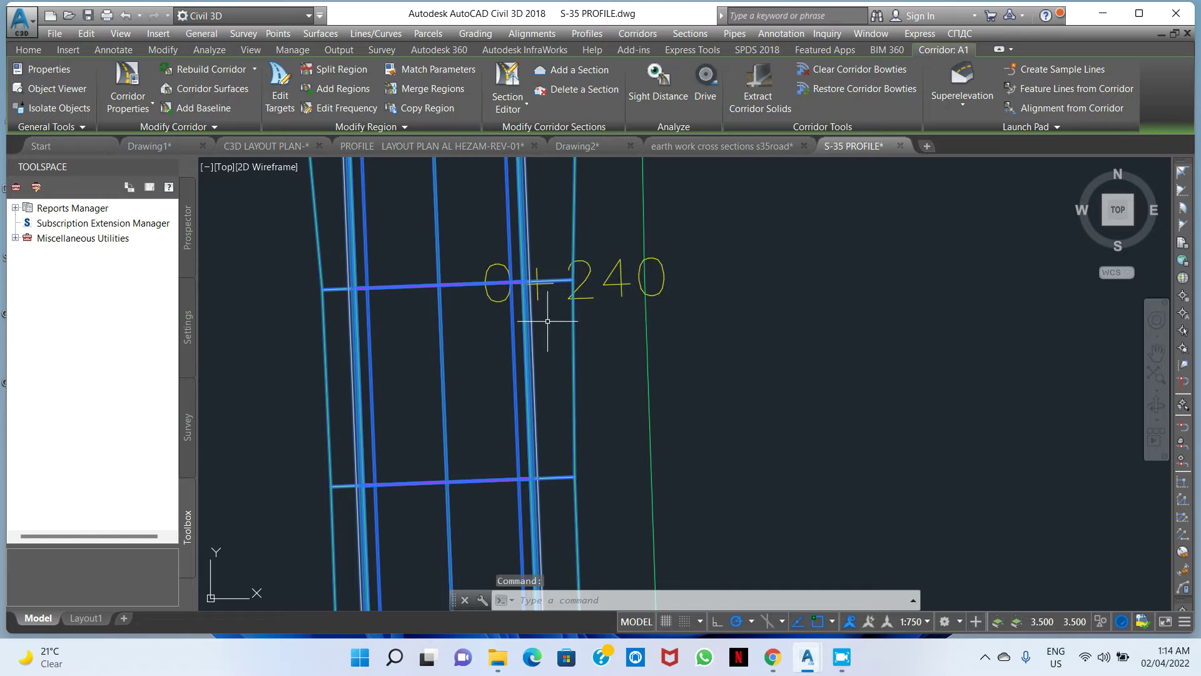
pyautogui.press('Escape')
pyautogui.scroll(-8, 537, 302)
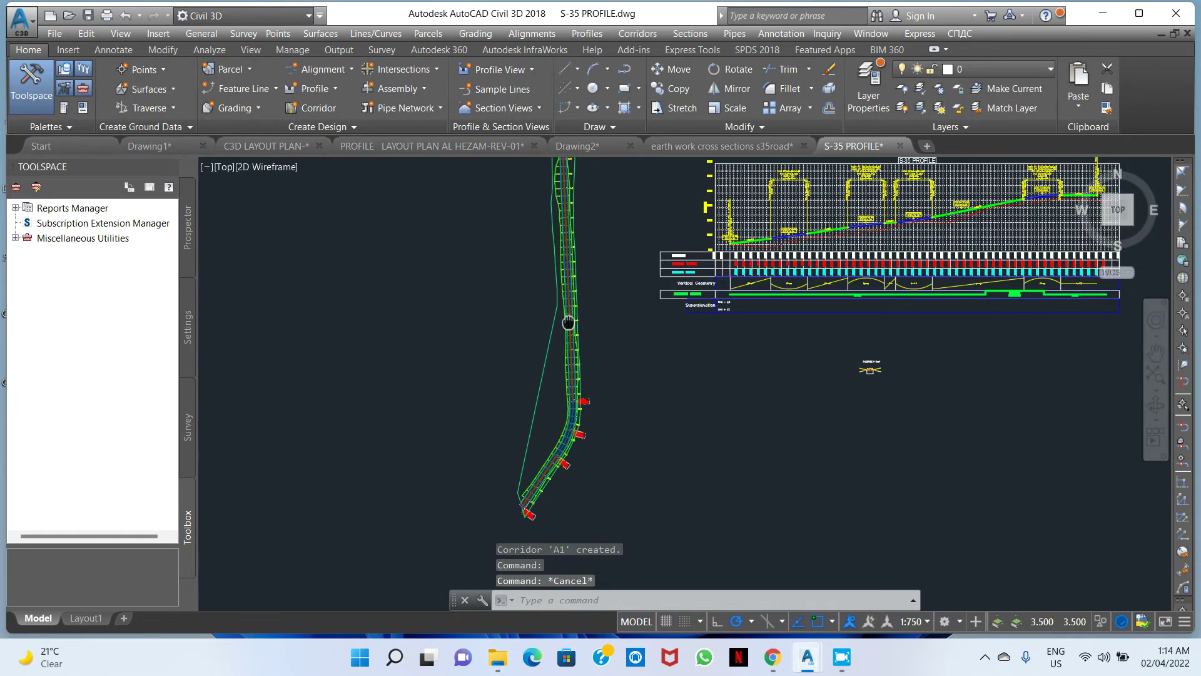
pyautogui.scroll(8, 573, 332)
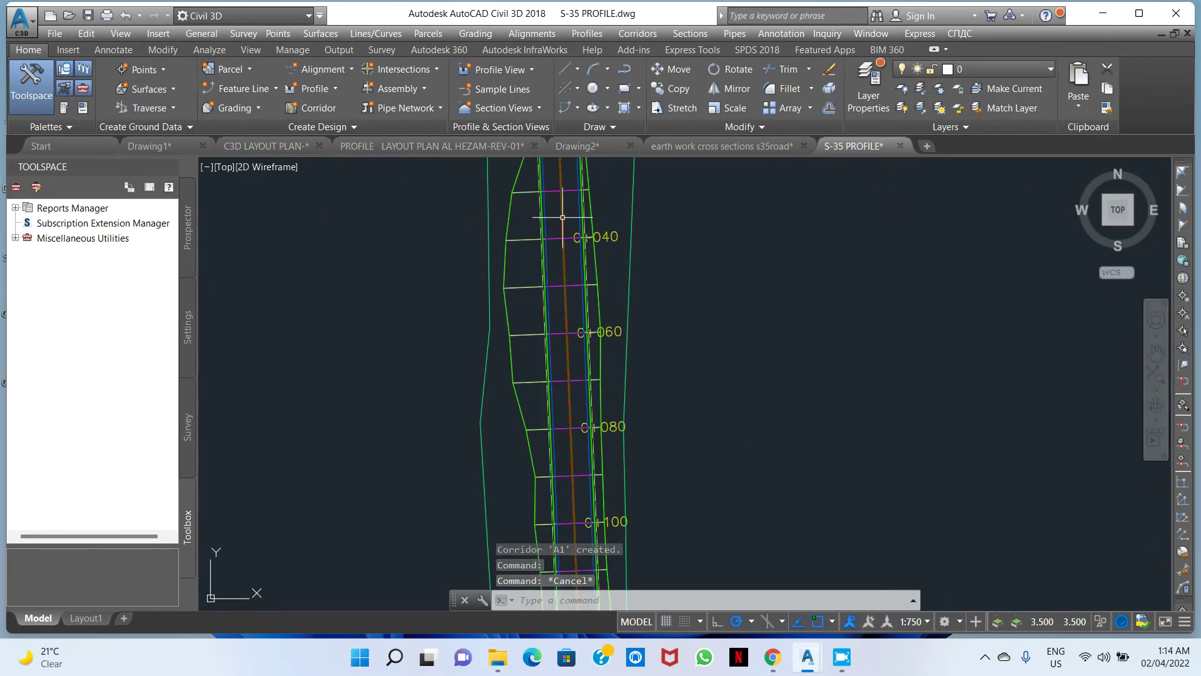
pyautogui.scroll(1, 561, 319)
pyautogui.scroll(-3, 556, 319)
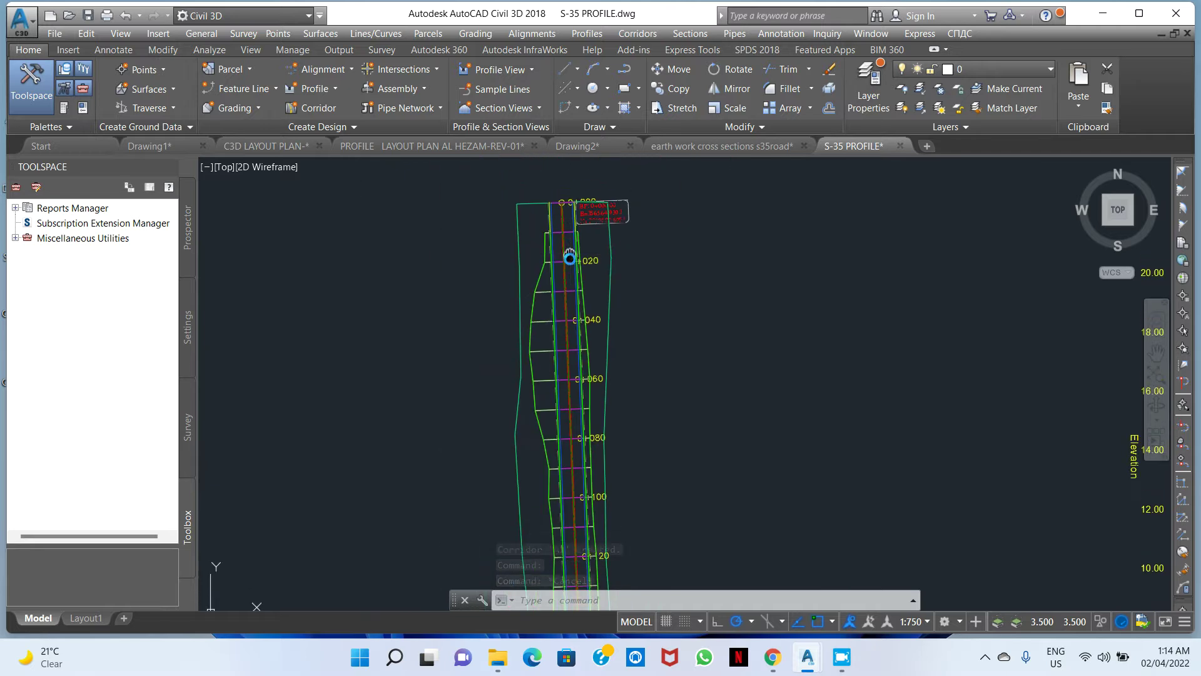
pyautogui.scroll(-3, 563, 269)
# Inspect the road assembly below the profile view, checking its lanes, shoulders and daylight slope links on both sides.
pyautogui.scroll(8, 764, 388)
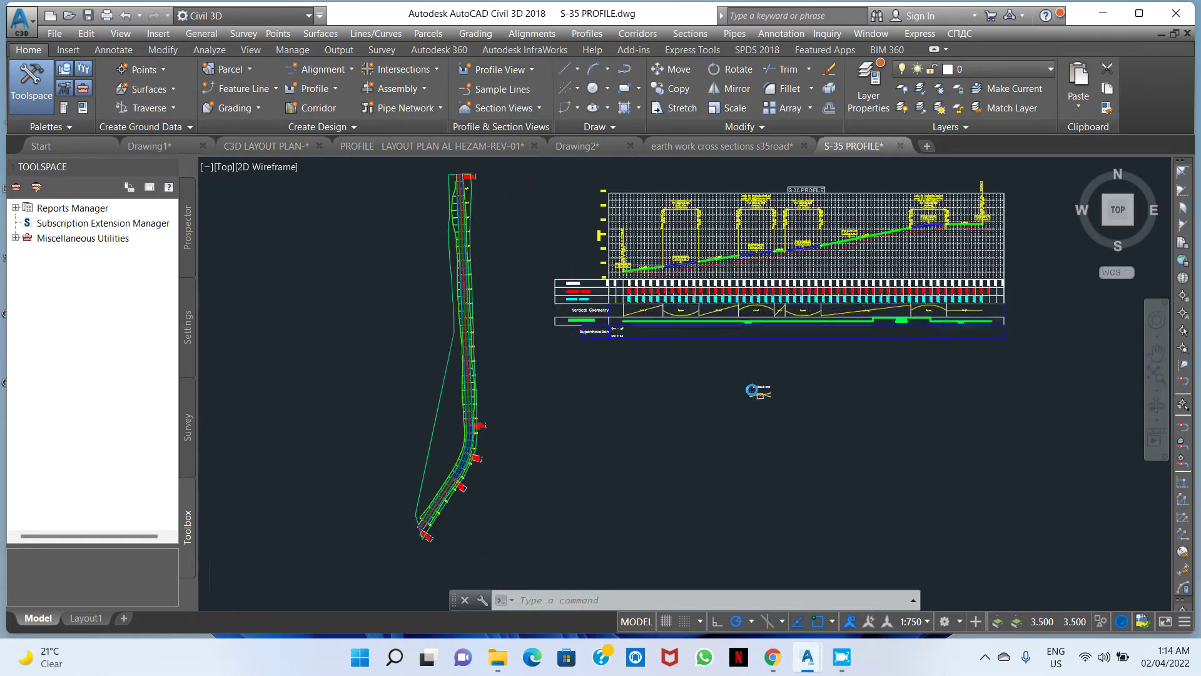
pyautogui.scroll(6, 783, 459)
pyautogui.scroll(-2, 550, 322)
pyautogui.moveTo(690, 311); pyautogui.dragTo(653, 347, button='middle')
pyautogui.moveTo(712, 279); pyautogui.dragTo(624, 315, button='middle')
pyautogui.scroll(6, 706, 309)
pyautogui.scroll(-2, 622, 275)
pyautogui.scroll(-4, 622, 275)
pyautogui.scroll(3, 572, 279)
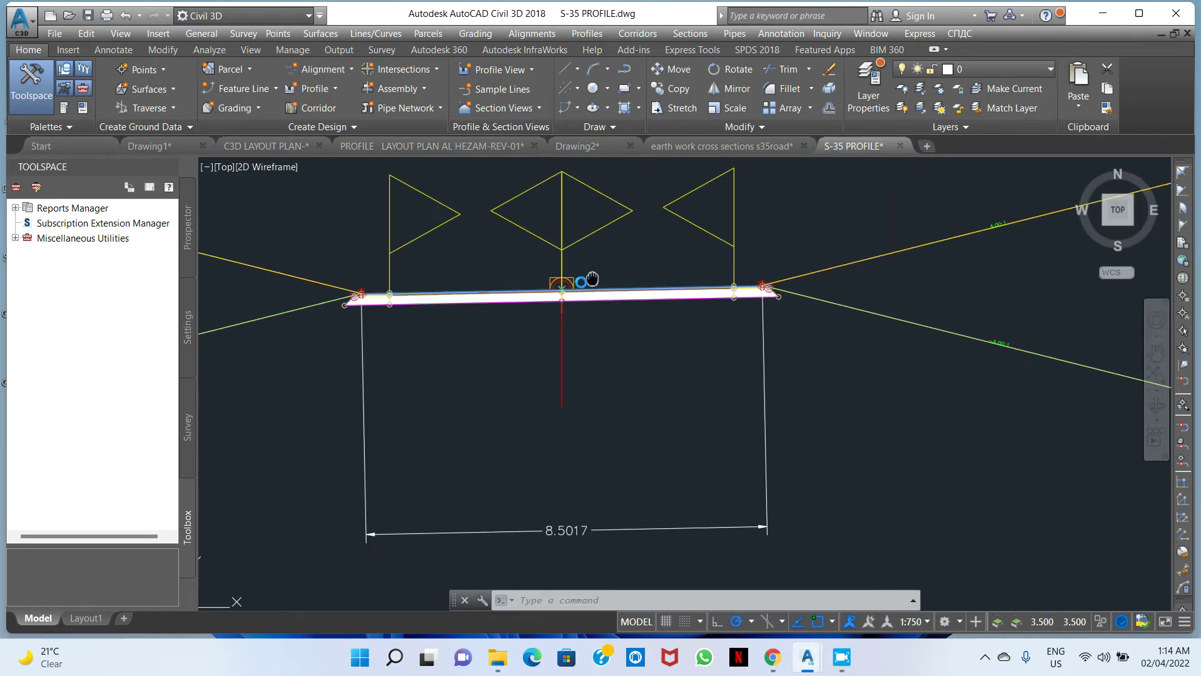
pyautogui.scroll(2, 568, 287)
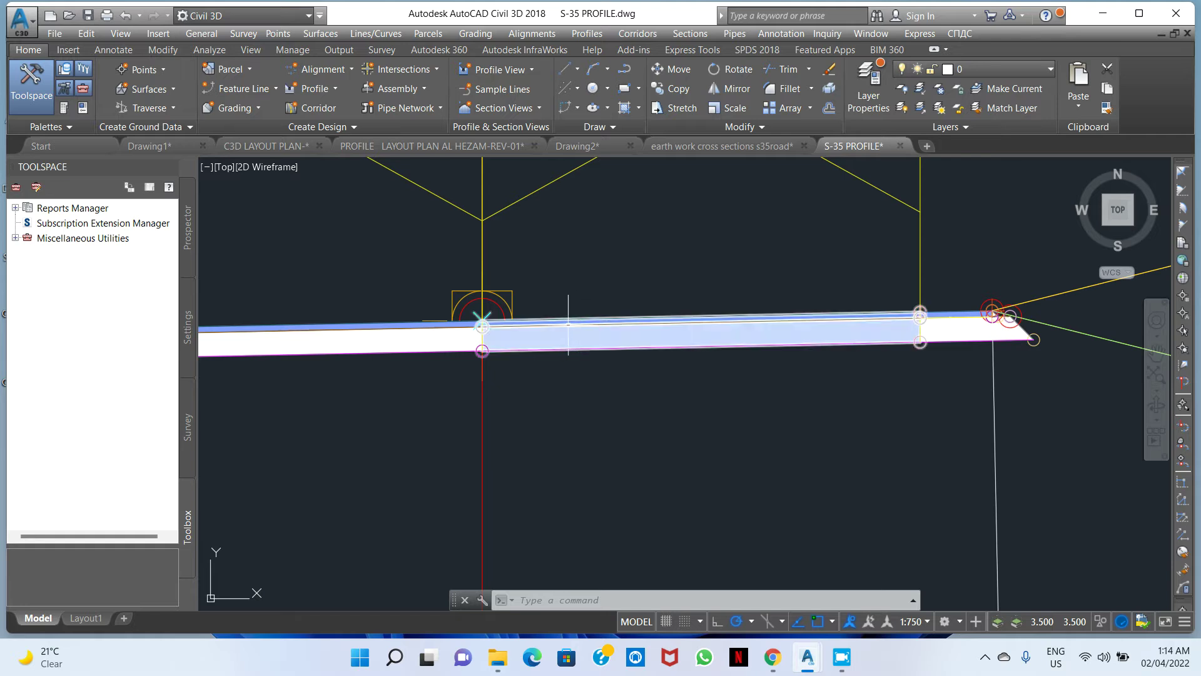
pyautogui.scroll(5, 915, 294)
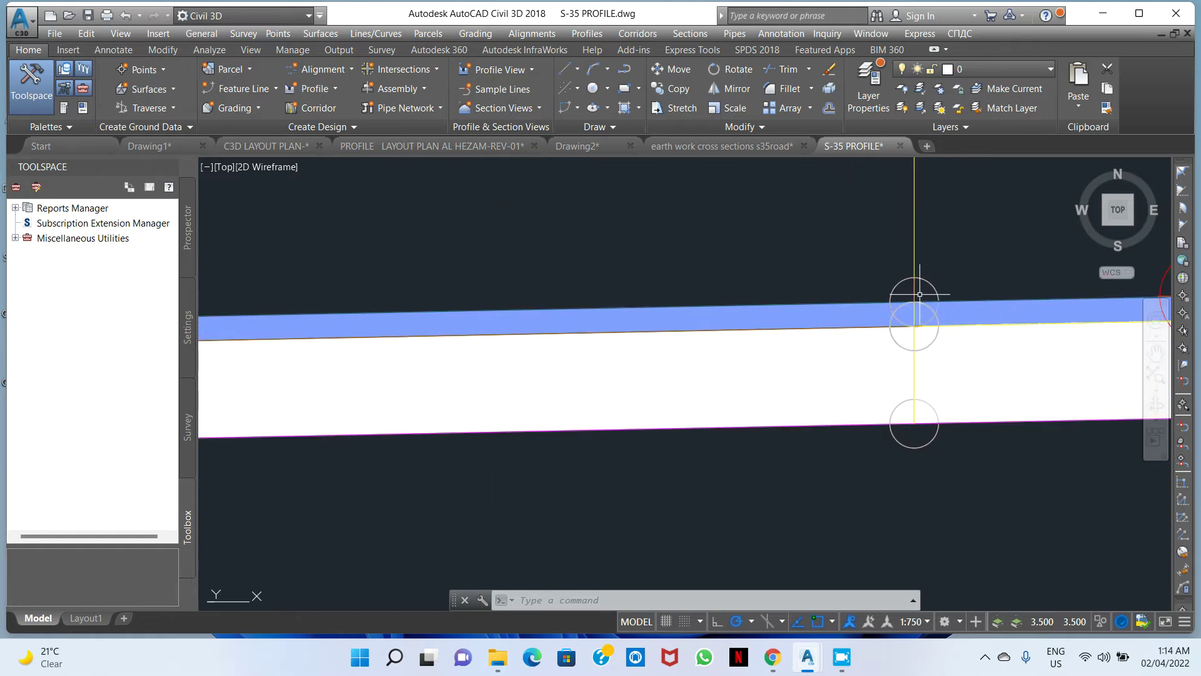
pyautogui.scroll(-5, 917, 294)
pyautogui.moveTo(883, 299); pyautogui.dragTo(819, 304, button='middle')
pyautogui.scroll(3, 746, 286)
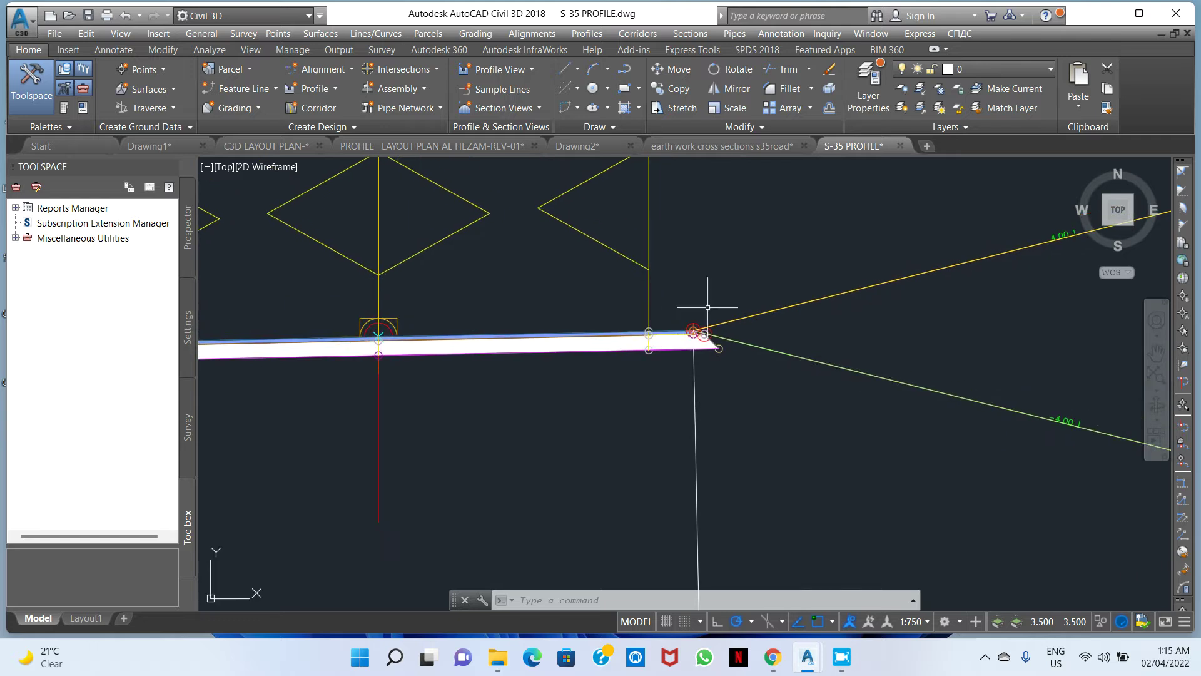
pyautogui.scroll(-3, 809, 384)
pyautogui.scroll(6, 901, 443)
pyautogui.scroll(-7, 879, 394)
pyautogui.moveTo(422, 371); pyautogui.dragTo(550, 355, button='middle')
pyautogui.scroll(2, 550, 355)
pyautogui.scroll(4, 561, 351)
pyautogui.scroll(-4, 560, 350)
pyautogui.scroll(3, 707, 336)
pyautogui.scroll(-6, 707, 336)
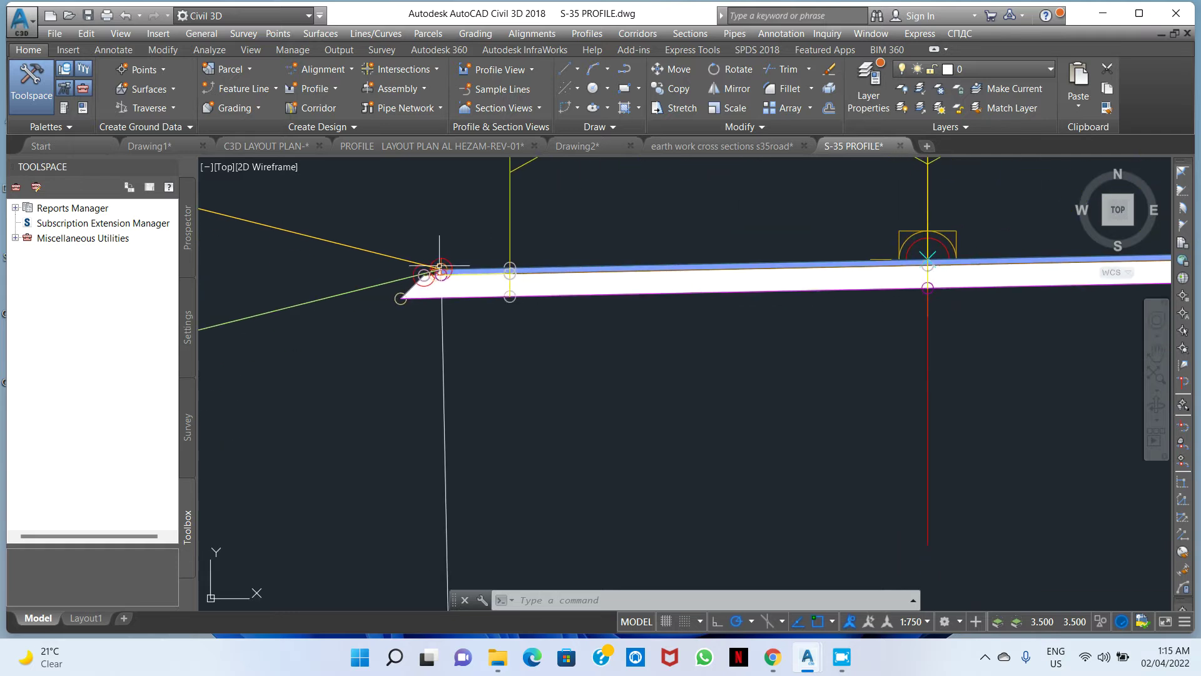
pyautogui.scroll(6, 562, 418)
pyautogui.scroll(-5, 562, 418)
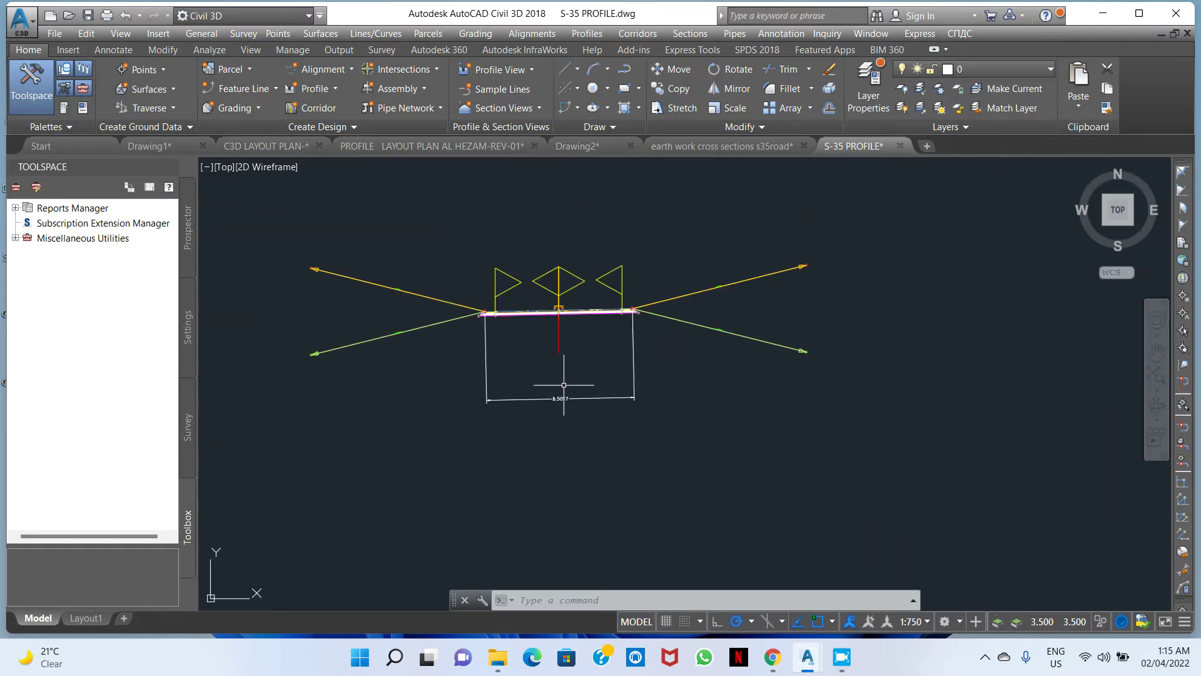
pyautogui.scroll(7, 563, 394)
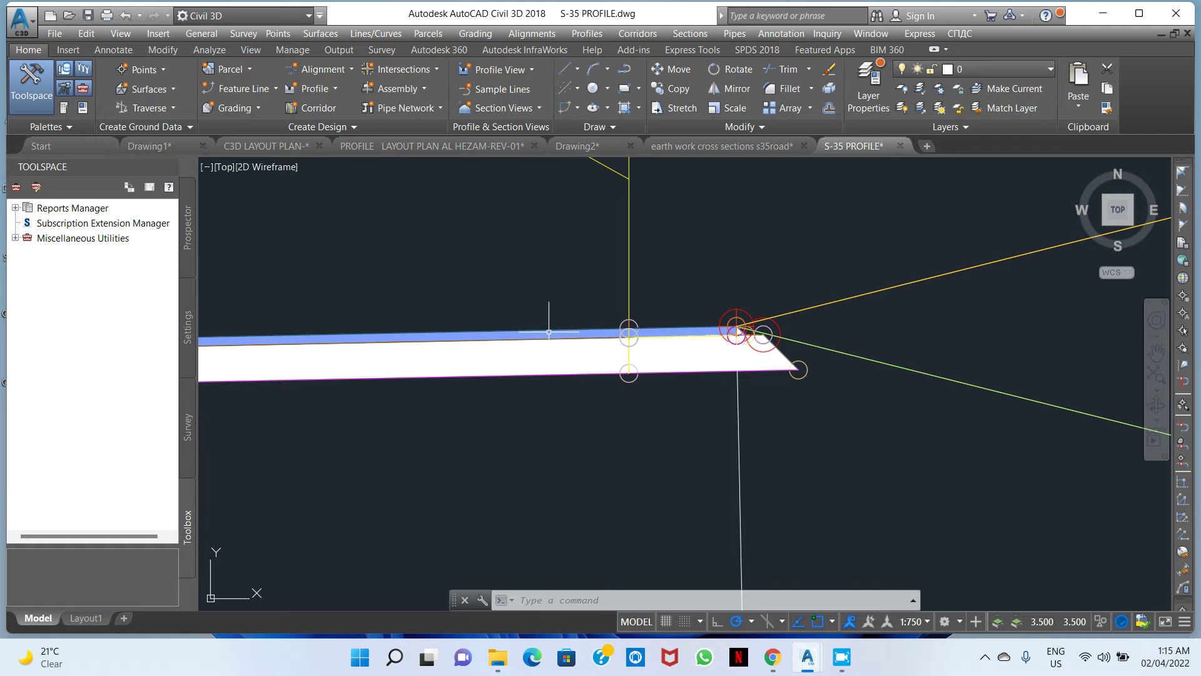
pyautogui.scroll(-4, 548, 332)
pyautogui.scroll(1, 639, 323)
# Compare the corridor near its start with the RHS and LHS crossfall values in the profile's Superelevation band.
pyautogui.scroll(-8, 638, 324)
pyautogui.scroll(8, 549, 286)
pyautogui.scroll(6, 576, 284)
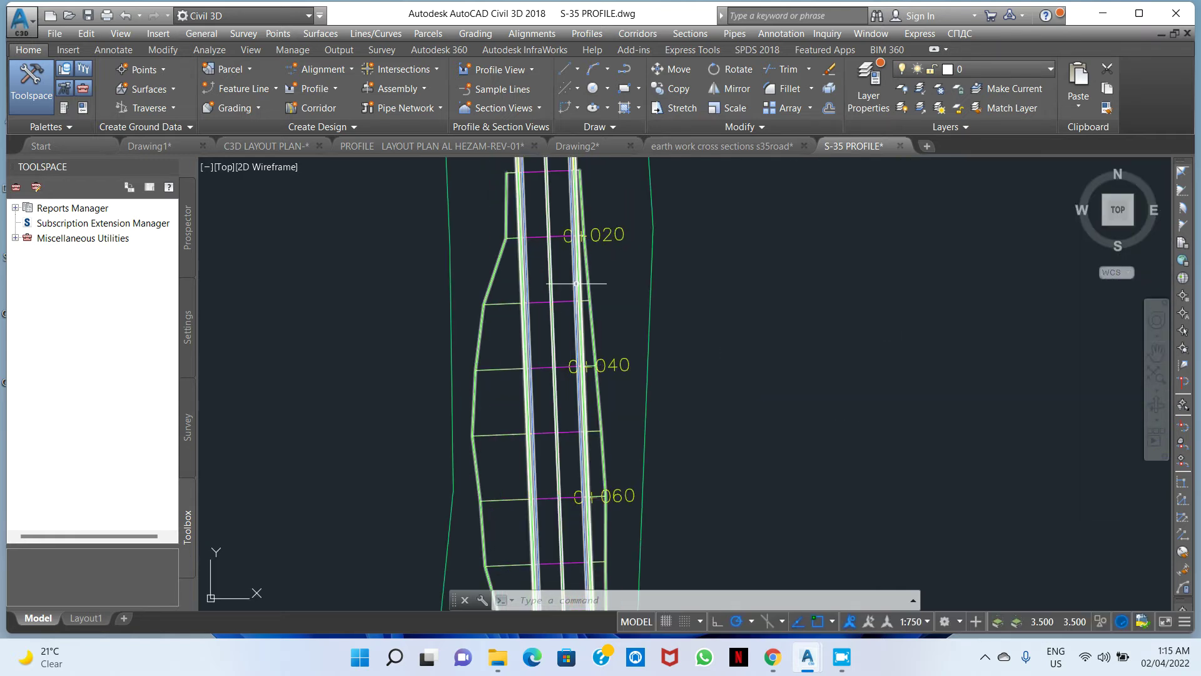
pyautogui.scroll(-4, 576, 284)
pyautogui.moveTo(701, 320); pyautogui.dragTo(613, 285, button='middle')
pyautogui.scroll(1, 872, 284)
pyautogui.scroll(5, 626, 432)
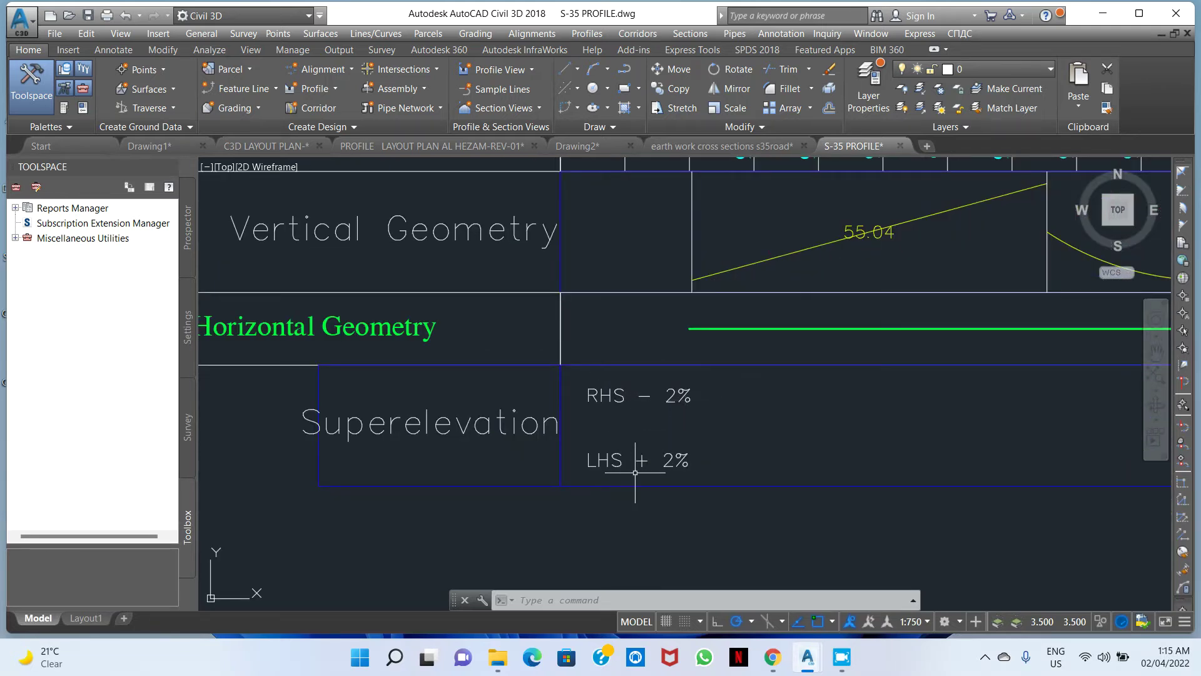
pyautogui.scroll(-8, 716, 421)
pyautogui.scroll(8, 605, 354)
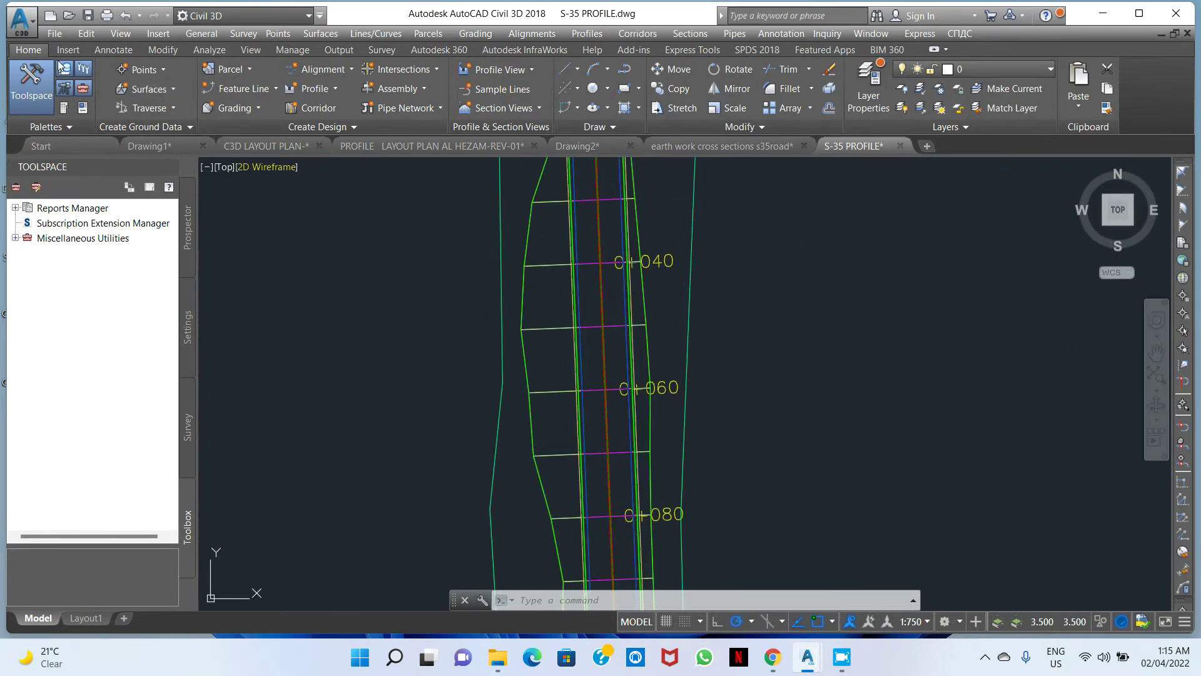
# Start creating COGO points from the corridor and clear every point code in the list, from Crown to Lane_Sub.
pyautogui.click(143, 70)
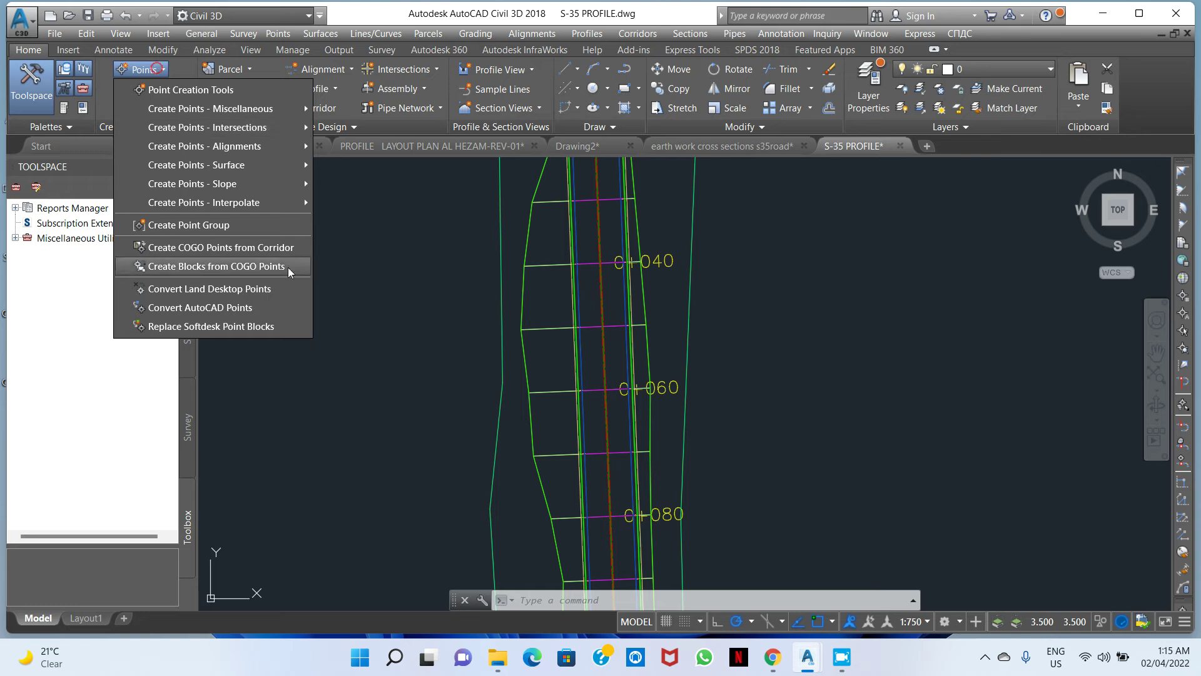
pyautogui.click(209, 249)
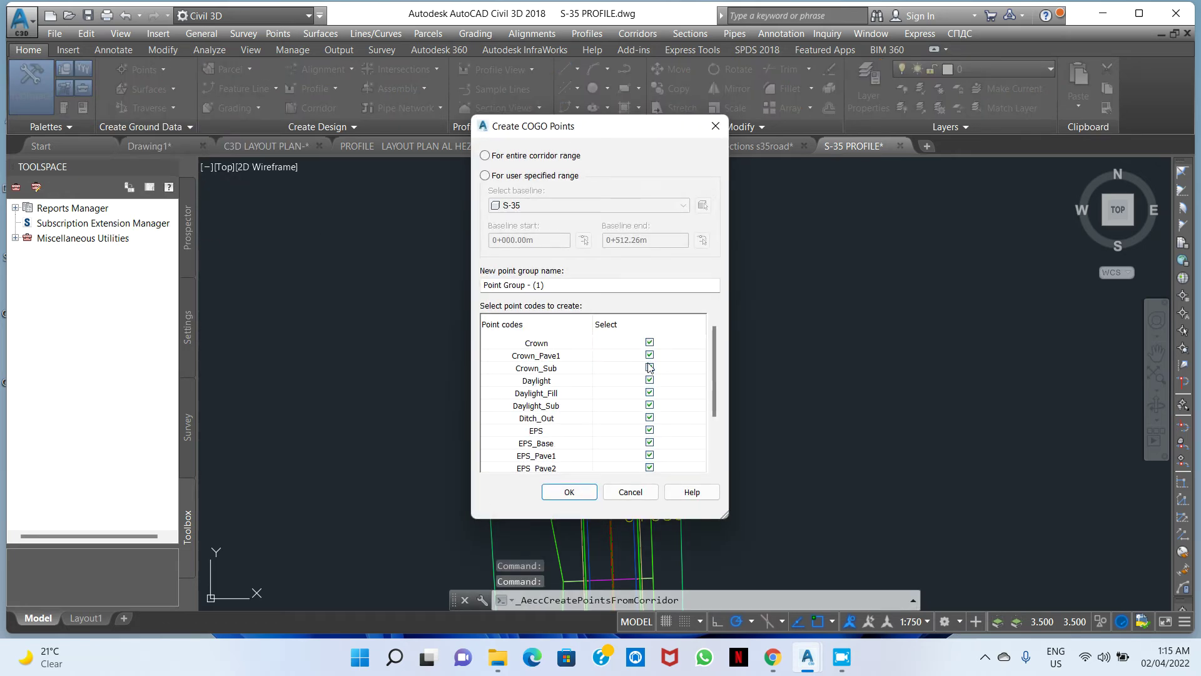
pyautogui.scroll(-2, 649, 367)
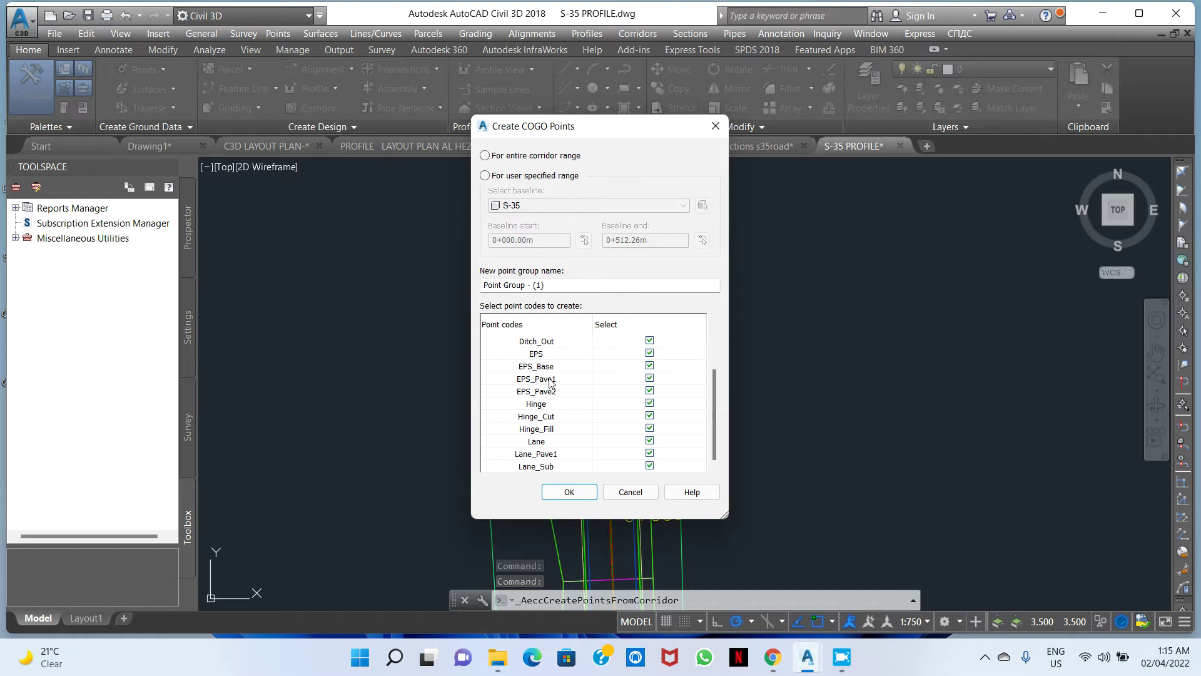
pyautogui.scroll(2, 548, 376)
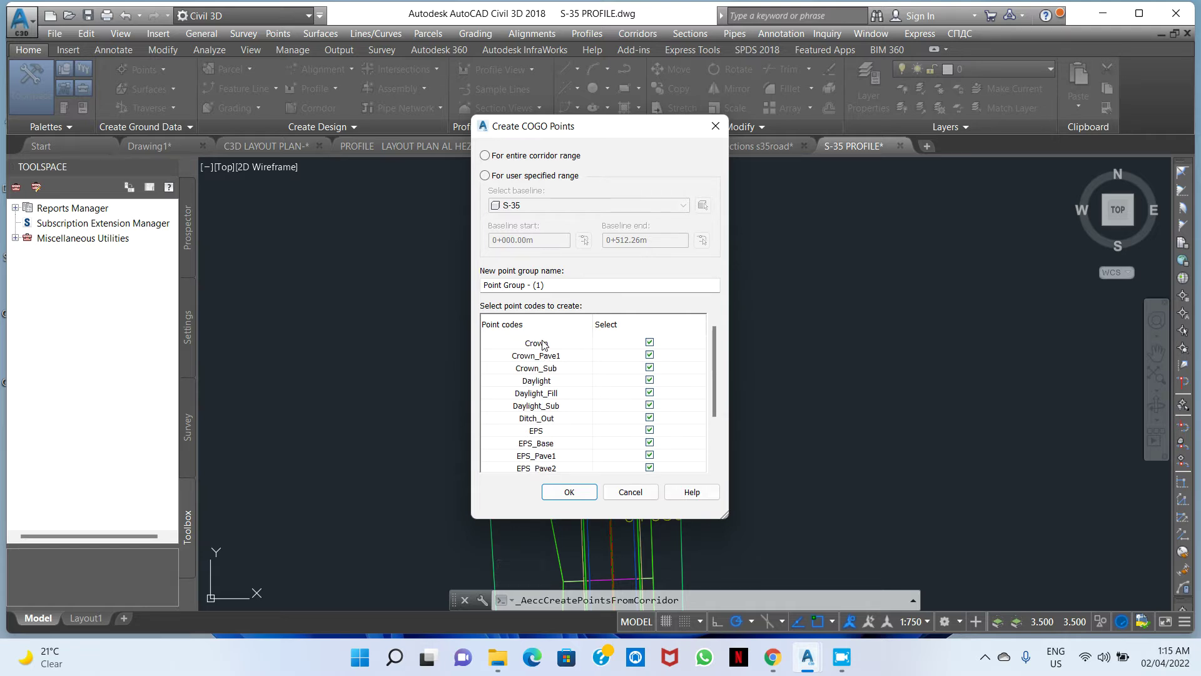
pyautogui.click(543, 344)
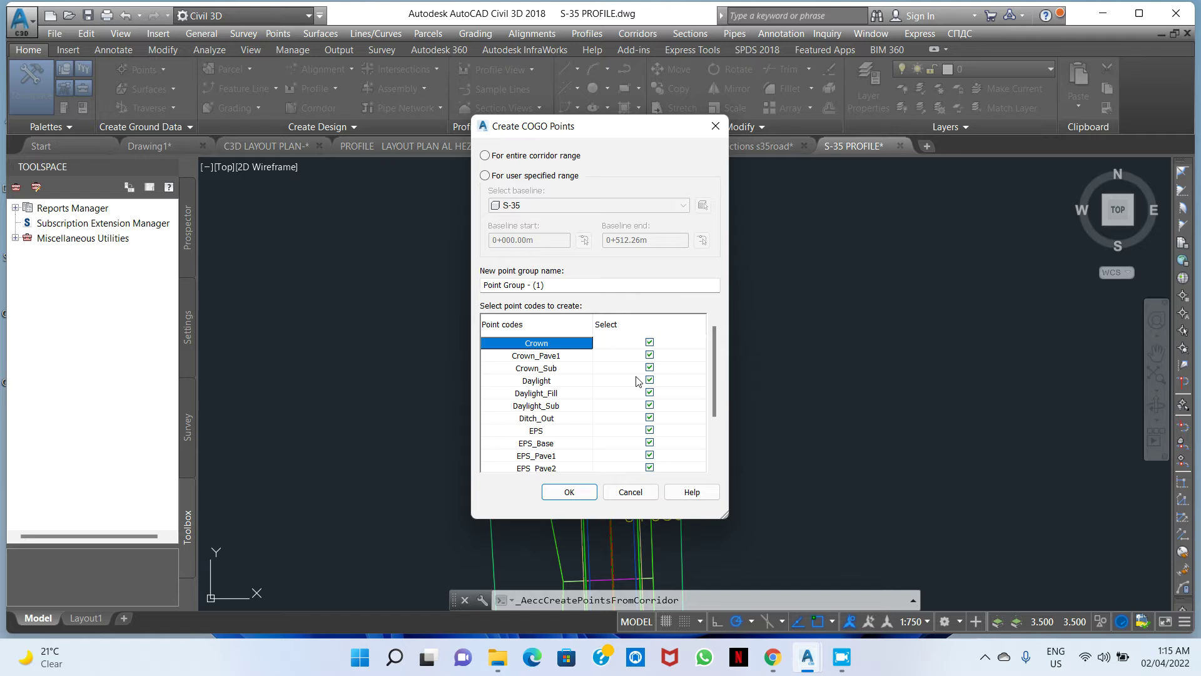
pyautogui.moveTo(715, 369); pyautogui.dragTo(712, 414)
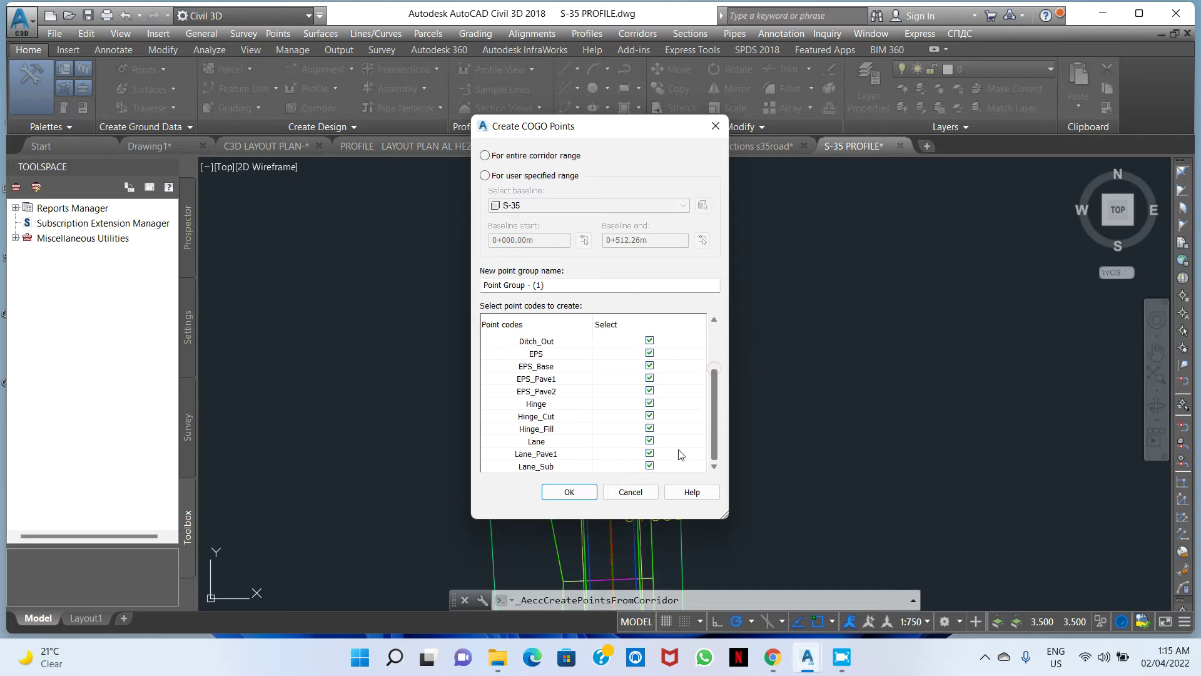
pyautogui.keyDown('shift'); pyautogui.click(556, 464); pyautogui.keyUp('shift')
pyautogui.scroll(2, 658, 384)
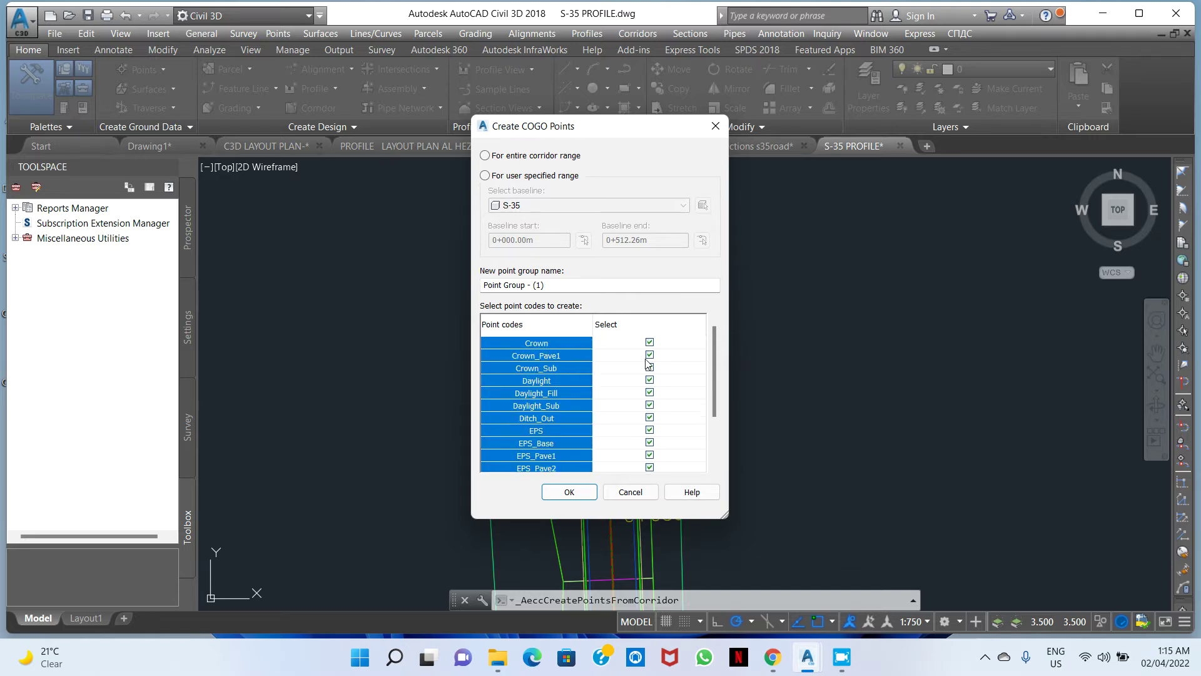
pyautogui.click(649, 343)
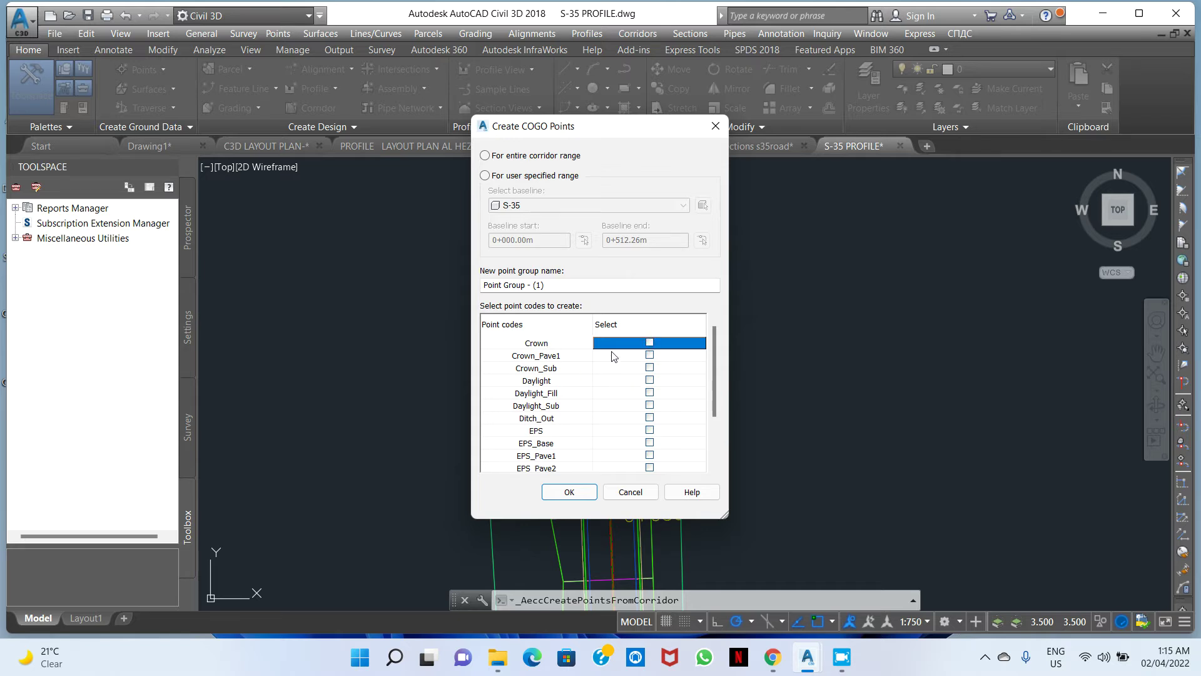
# Select the Crown, Daylight and EPS point codes and create their COGO points in Point Group - (1).
pyautogui.click(650, 380)
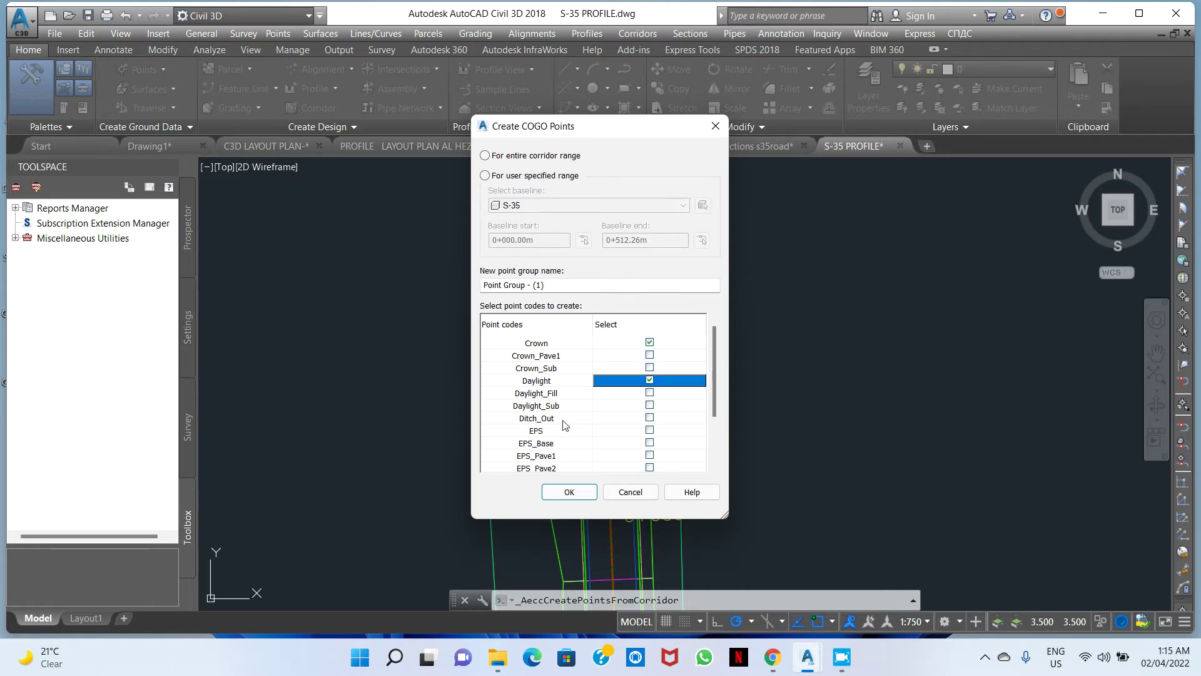
pyautogui.scroll(-2, 575, 415)
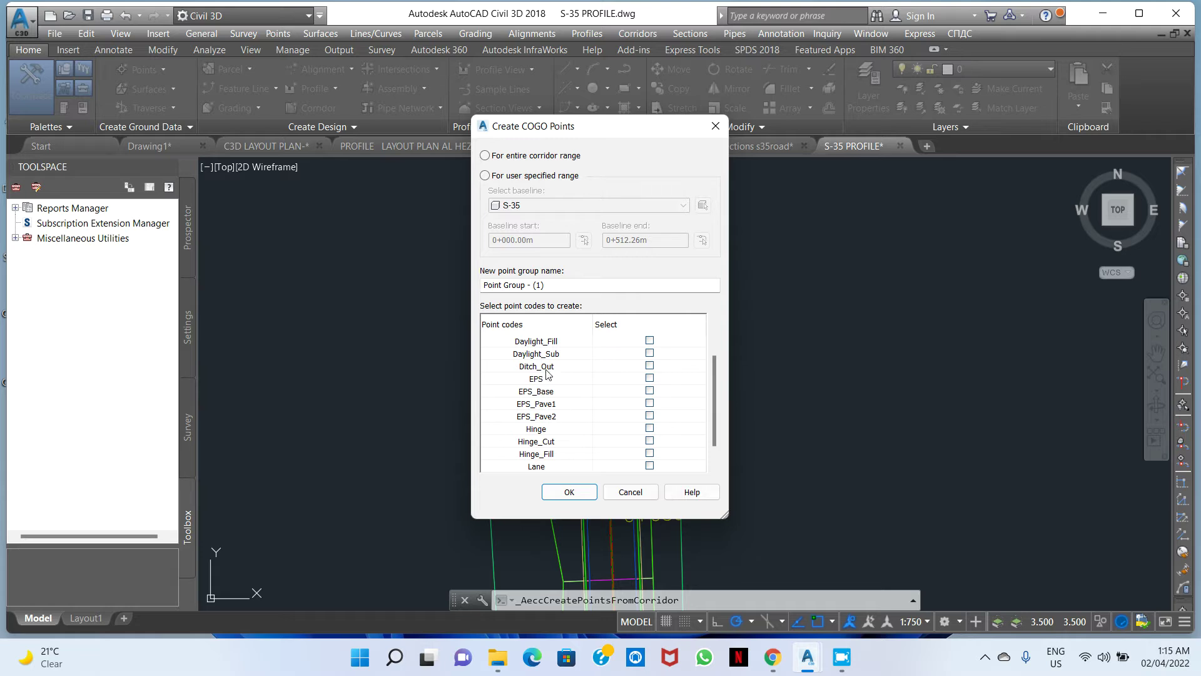
pyautogui.scroll(1, 546, 373)
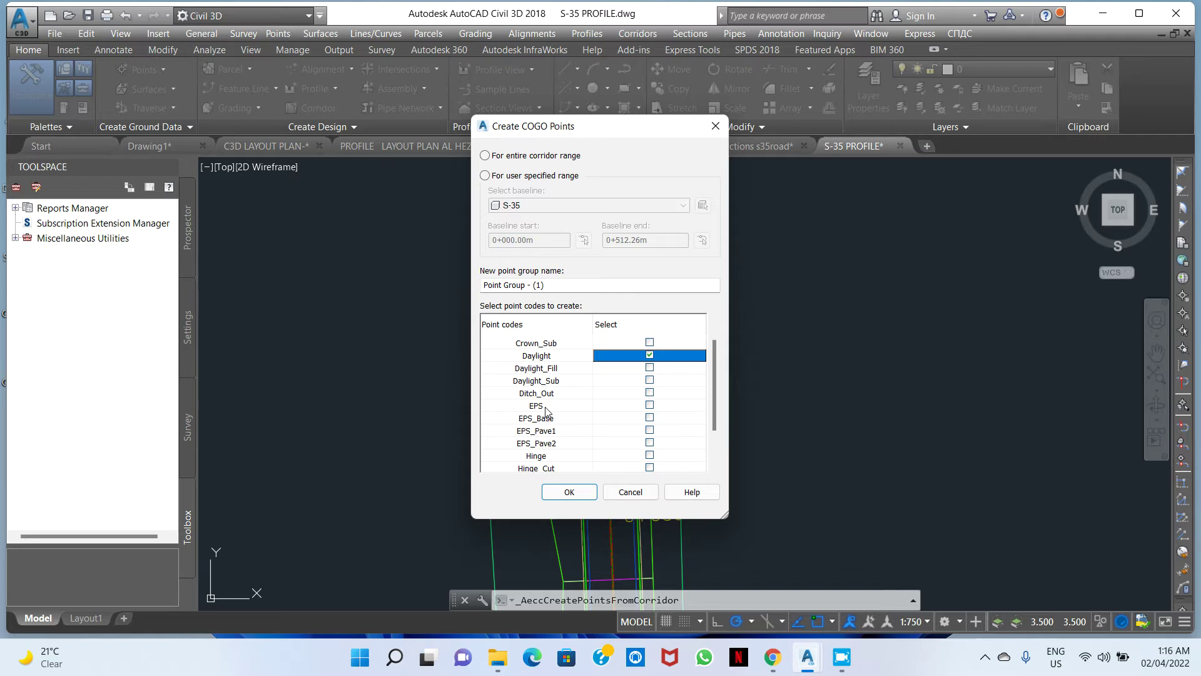
pyautogui.scroll(-2, 561, 425)
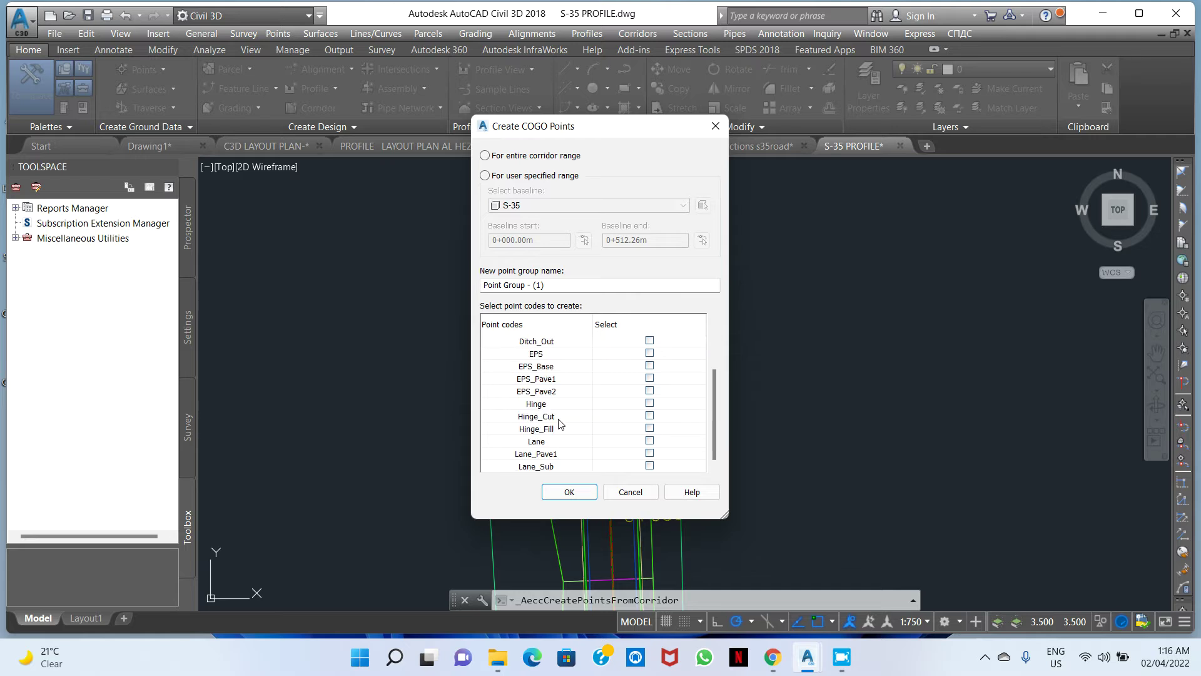
pyautogui.scroll(2, 560, 425)
pyautogui.scroll(1, 551, 393)
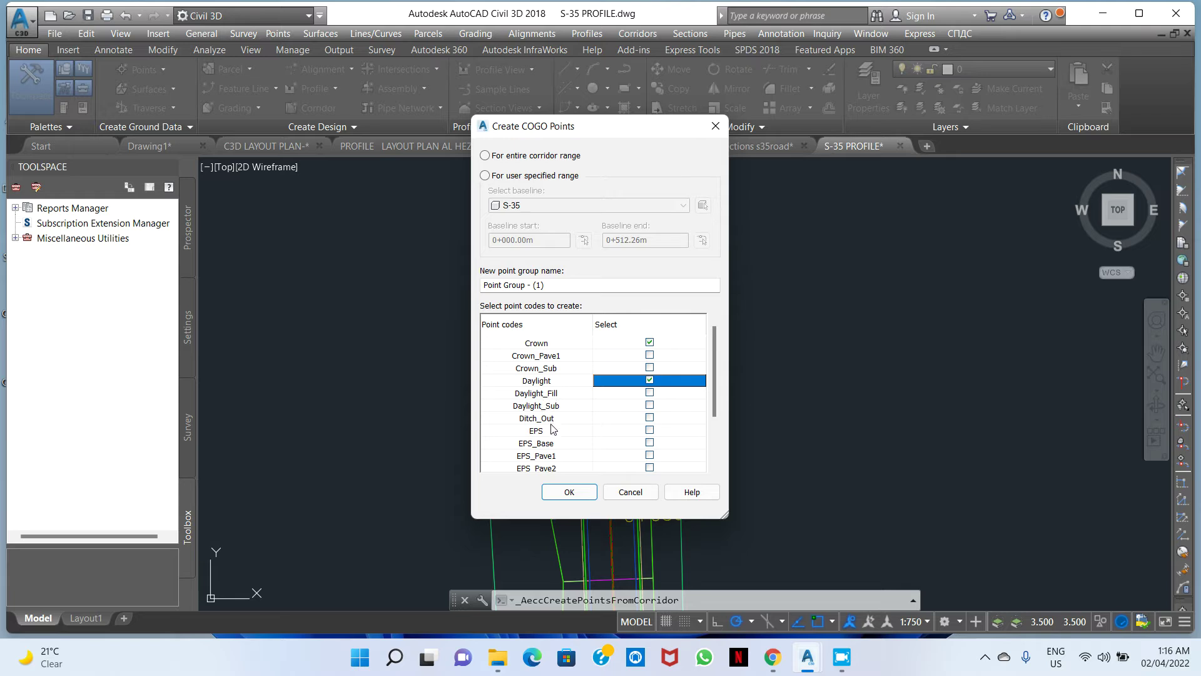
pyautogui.scroll(-2, 568, 430)
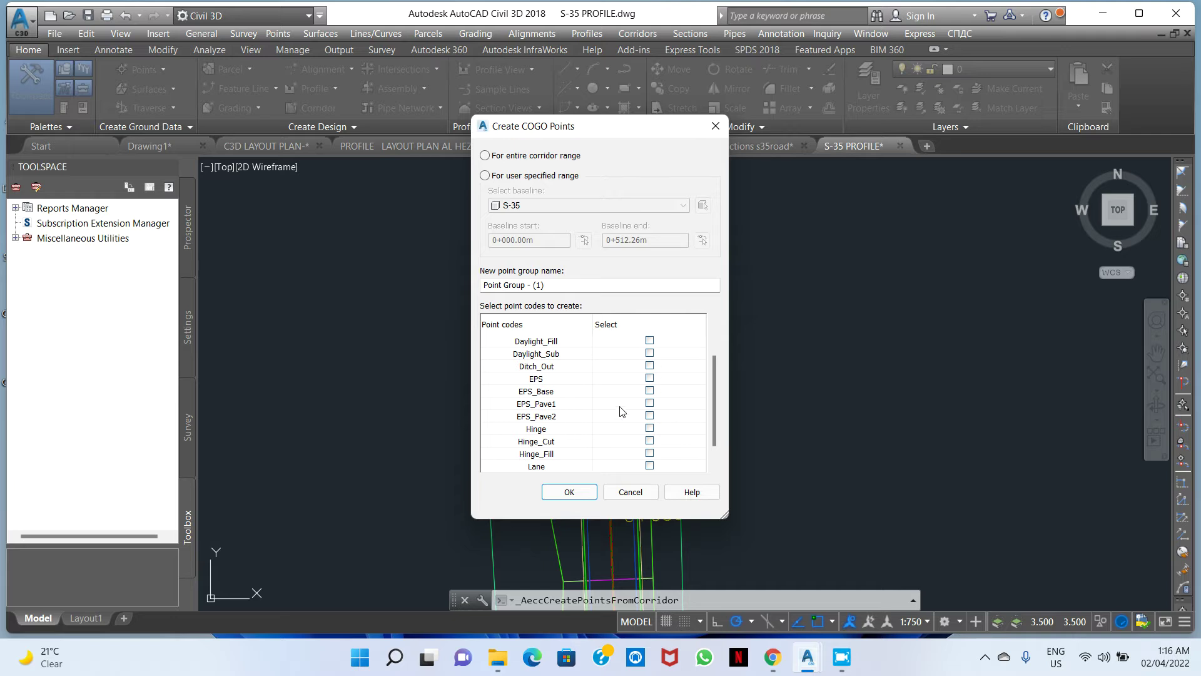
pyautogui.scroll(-1, 566, 391)
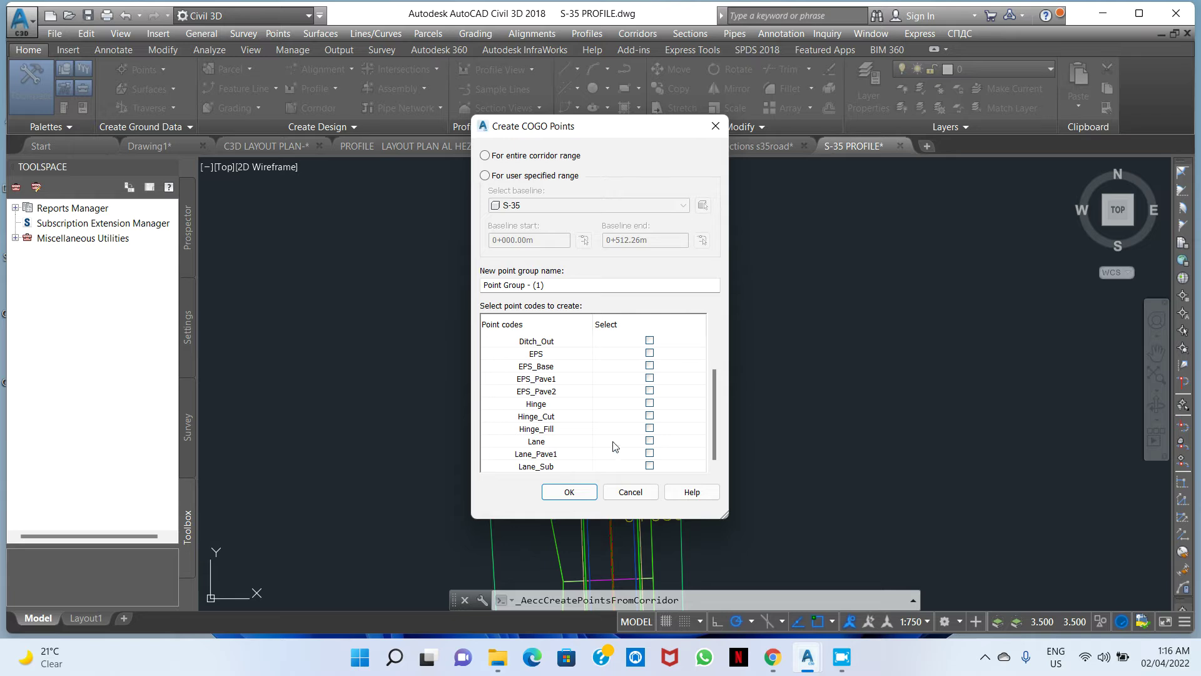
pyautogui.click(639, 359)
pyautogui.click(649, 353)
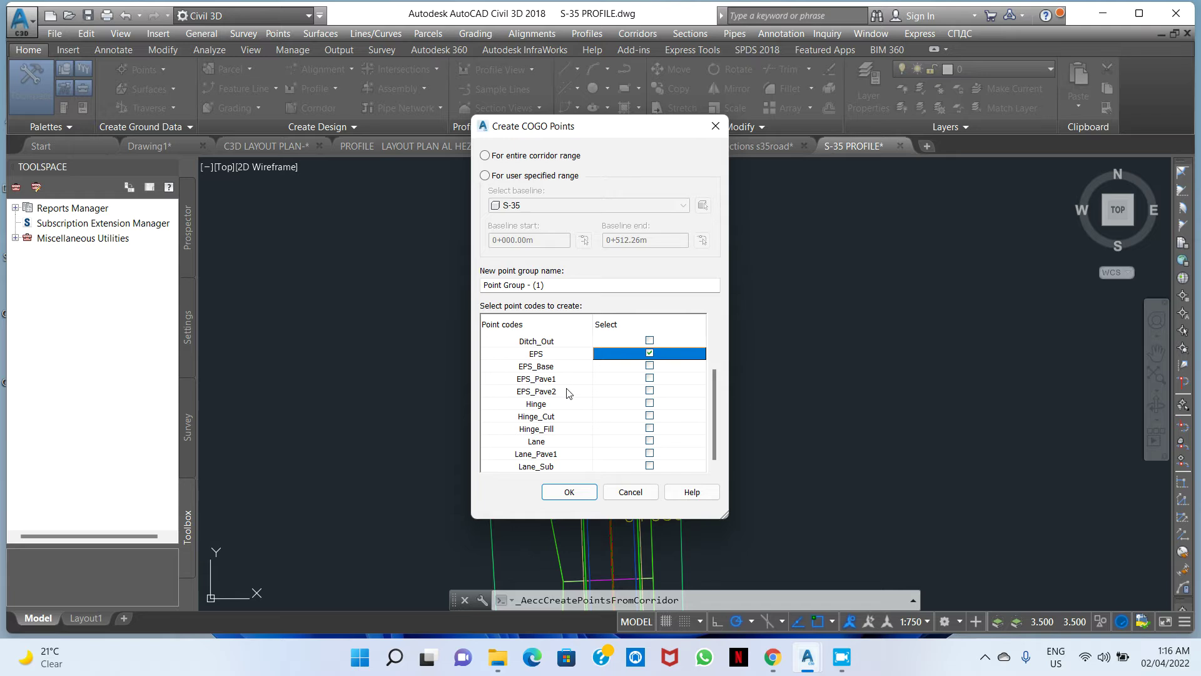
pyautogui.click(570, 492)
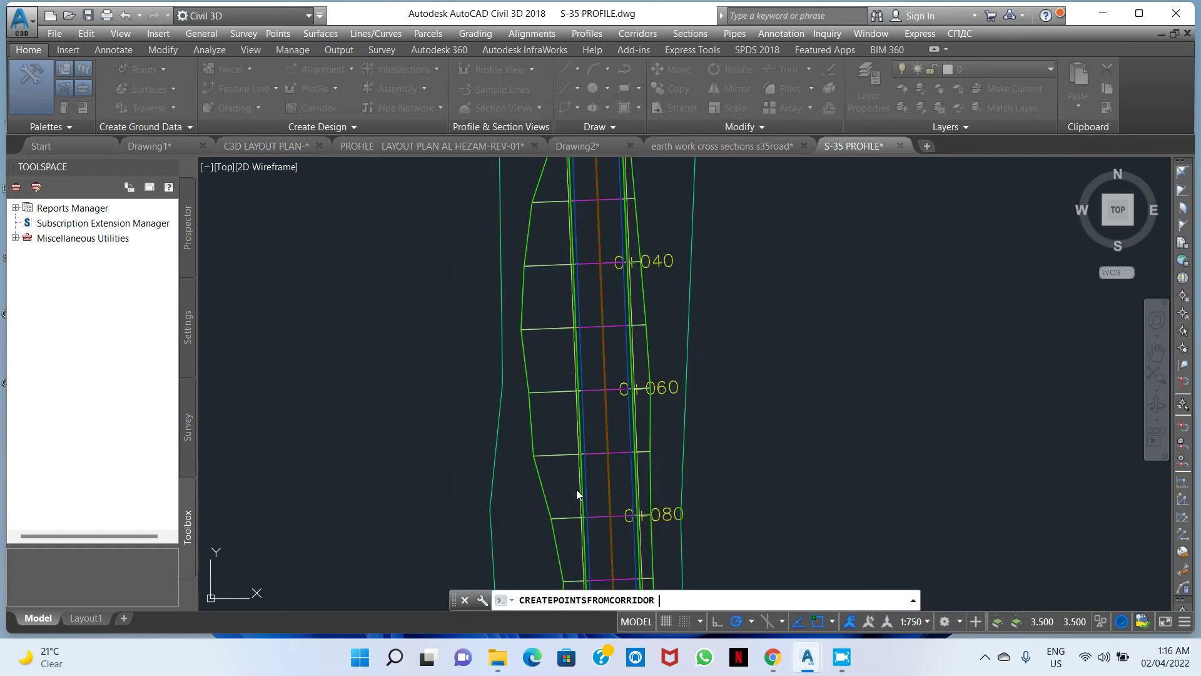
# Examine the number, elevation and description labels of the new COGO points along the first part of the corridor.
pyautogui.scroll(-3, 657, 375)
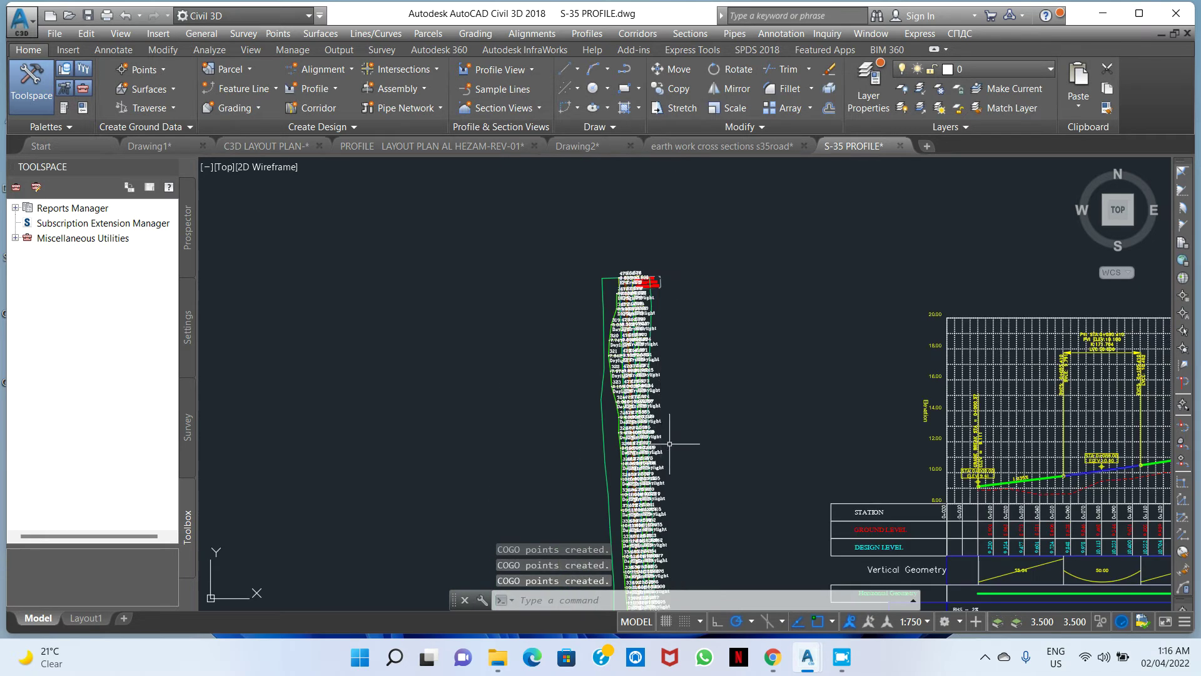
pyautogui.scroll(-2, 657, 312)
pyautogui.scroll(5, 657, 312)
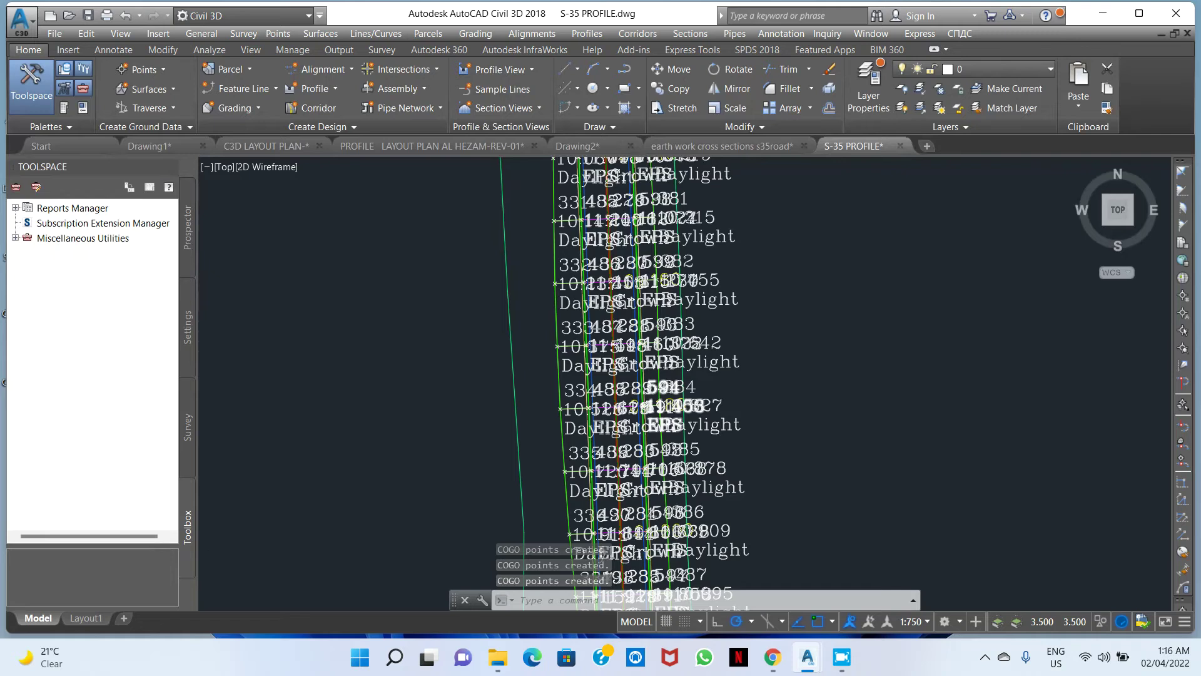
pyautogui.scroll(5, 688, 316)
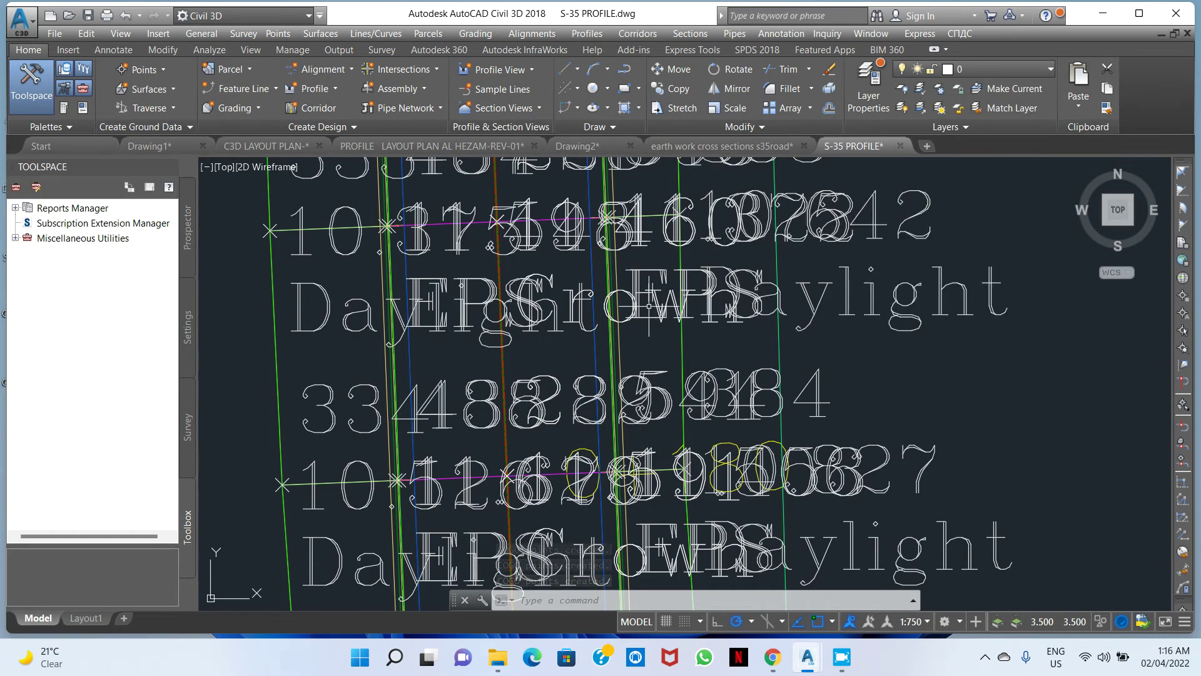
pyautogui.scroll(-7, 602, 321)
pyautogui.scroll(-3, 601, 321)
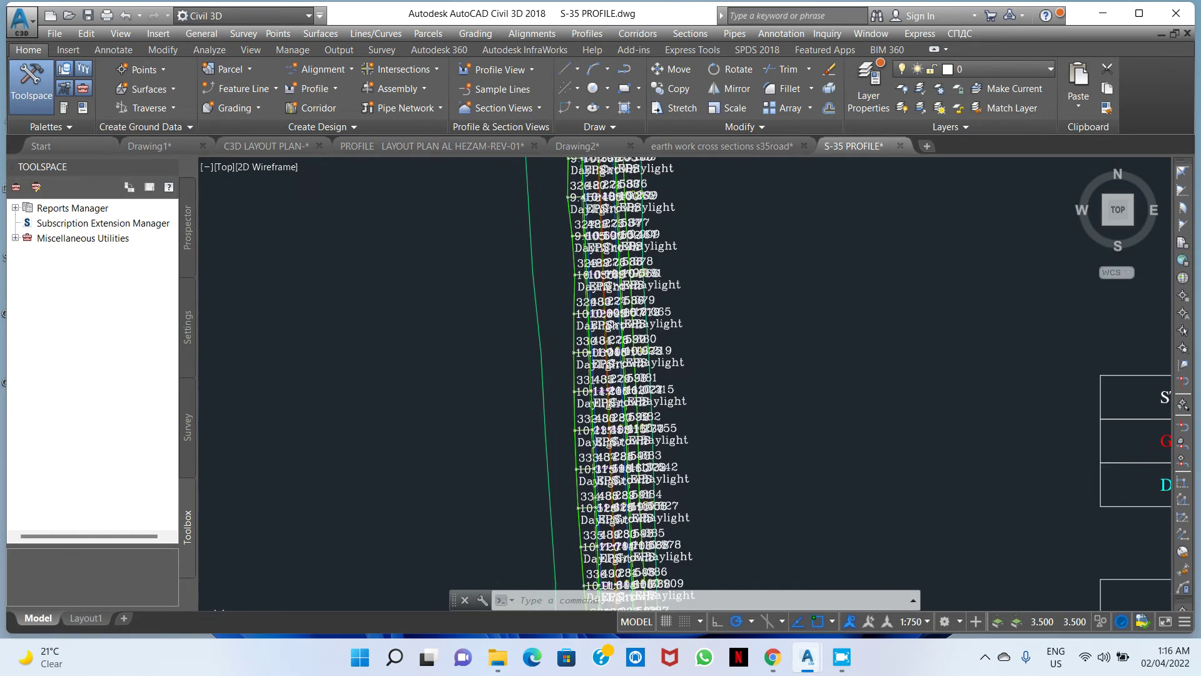
pyautogui.scroll(3, 614, 230)
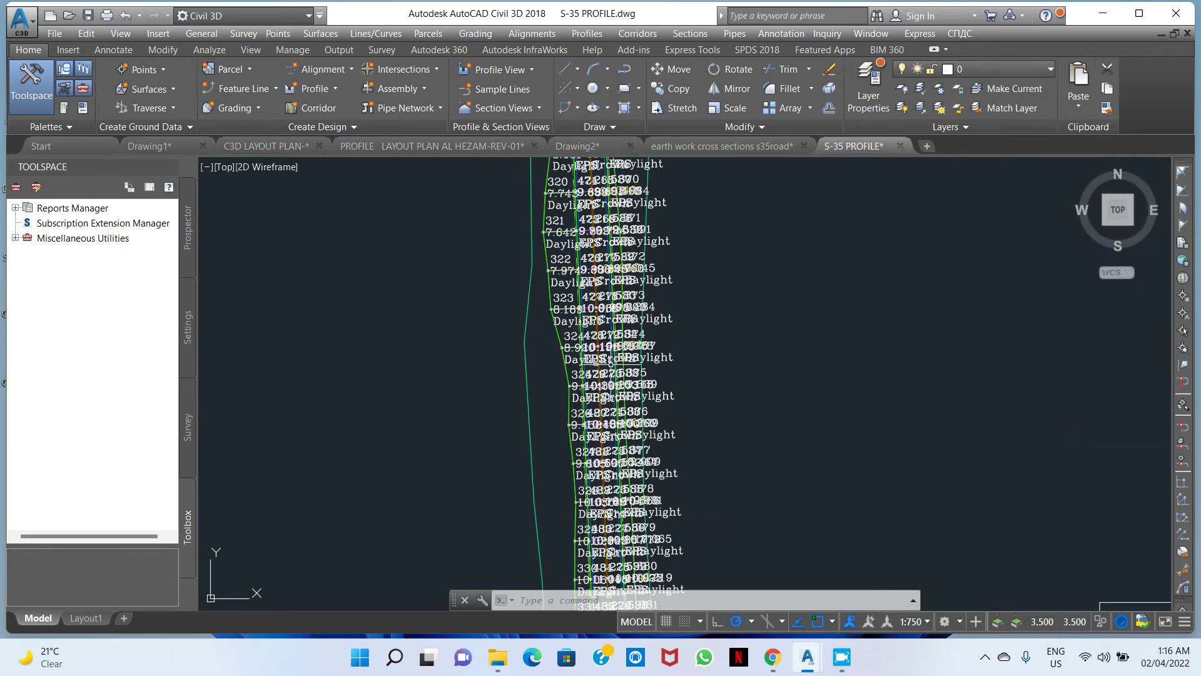
pyautogui.scroll(8, 614, 230)
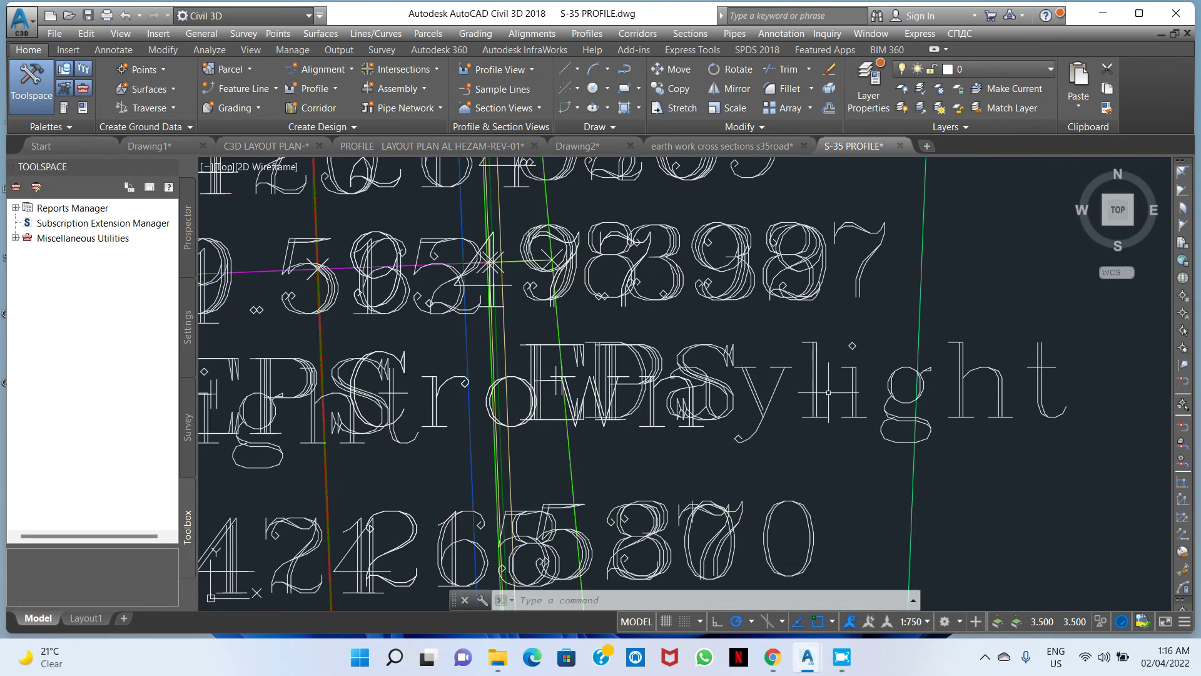
# Copy the Point#-Elevation-Description label style from a Daylight point's group properties and name the copy GRADING PLAN.
pyautogui.click(550, 252)
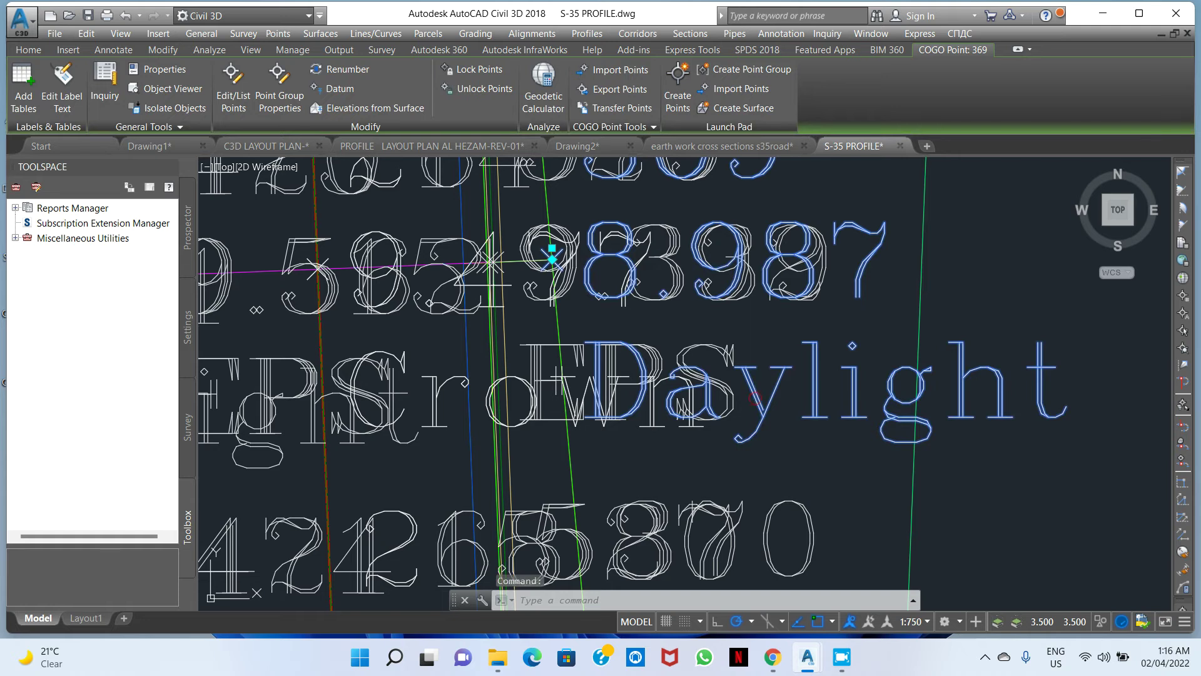
pyautogui.rightClick(756, 376)
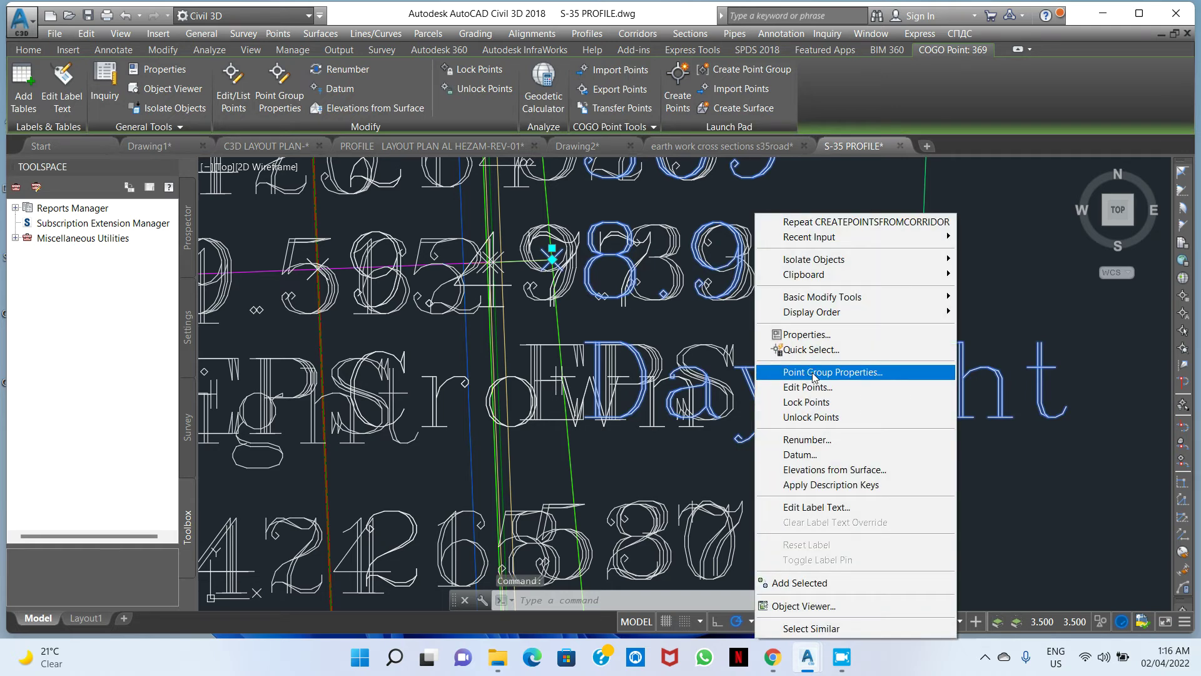
pyautogui.click(812, 373)
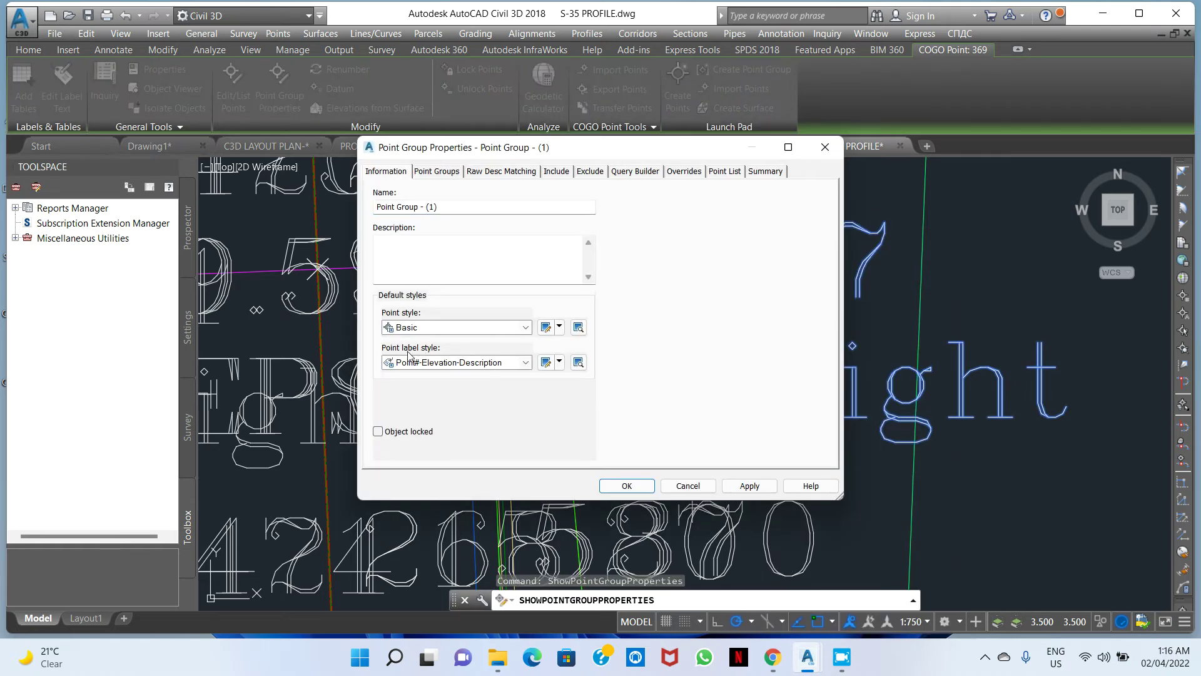
pyautogui.click(559, 362)
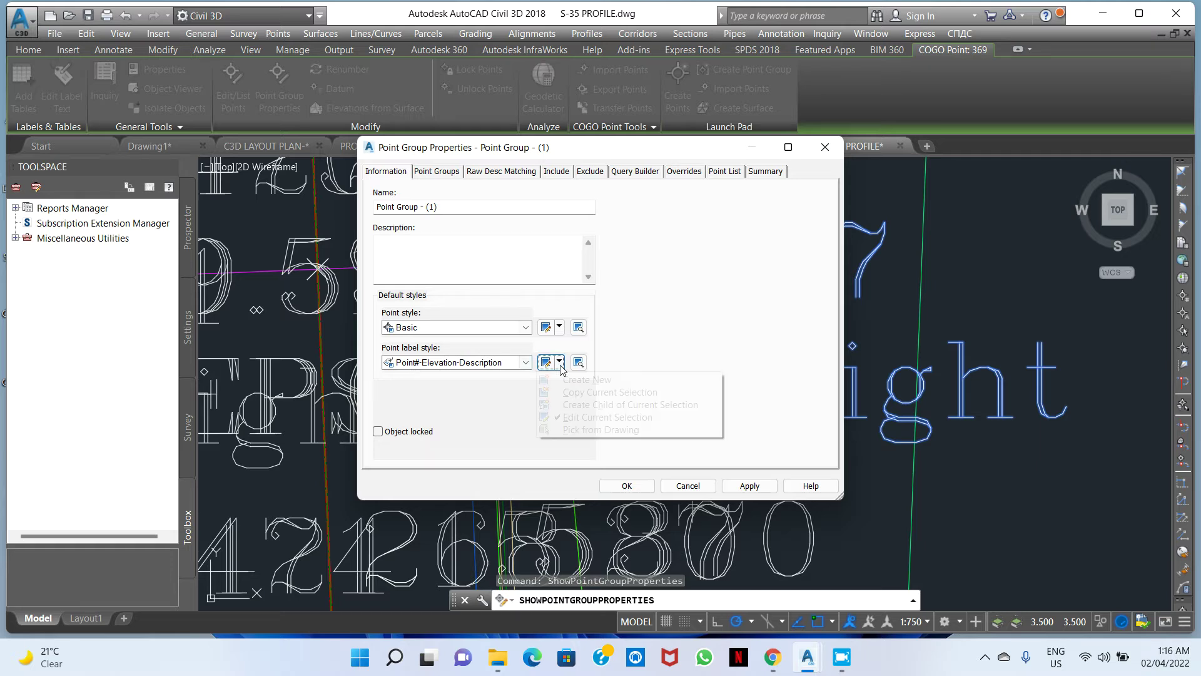
pyautogui.click(611, 392)
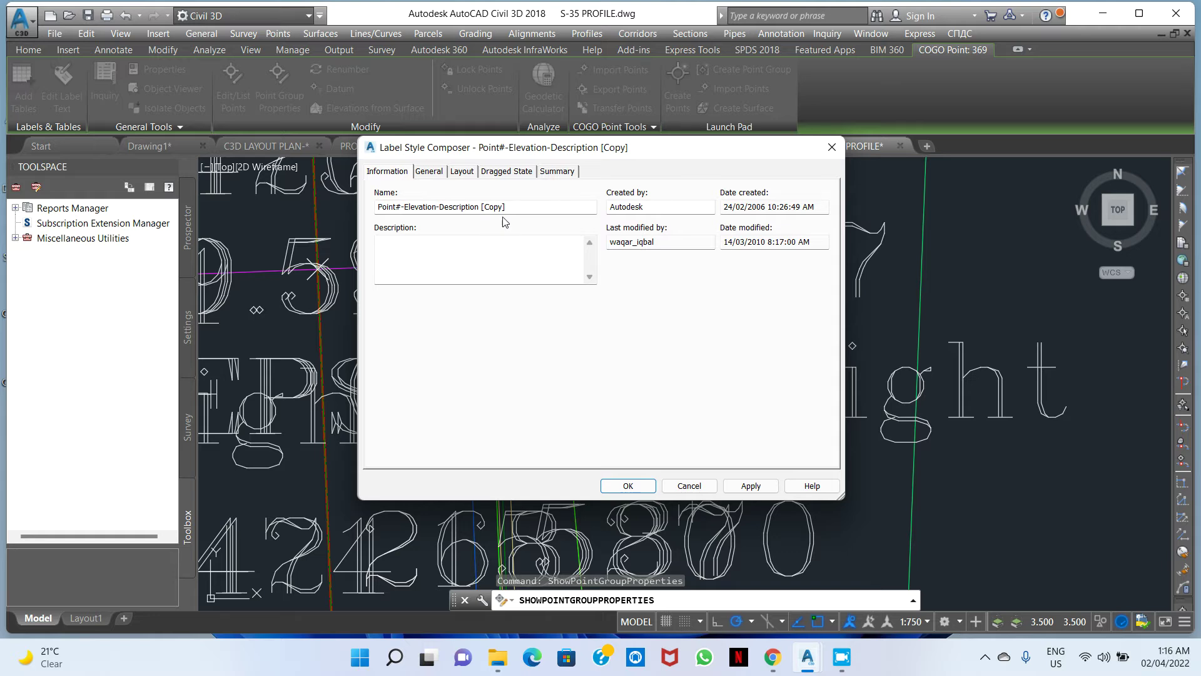
pyautogui.tripleClick(523, 207)
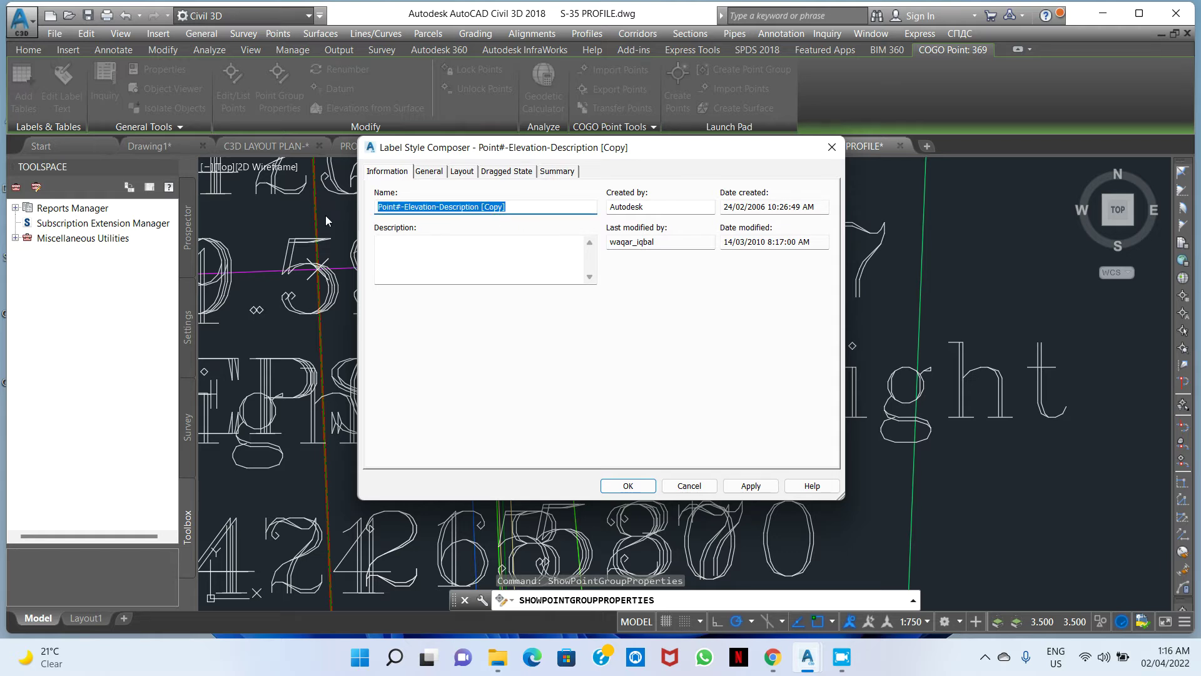
pyautogui.write('GRADING PLAN')
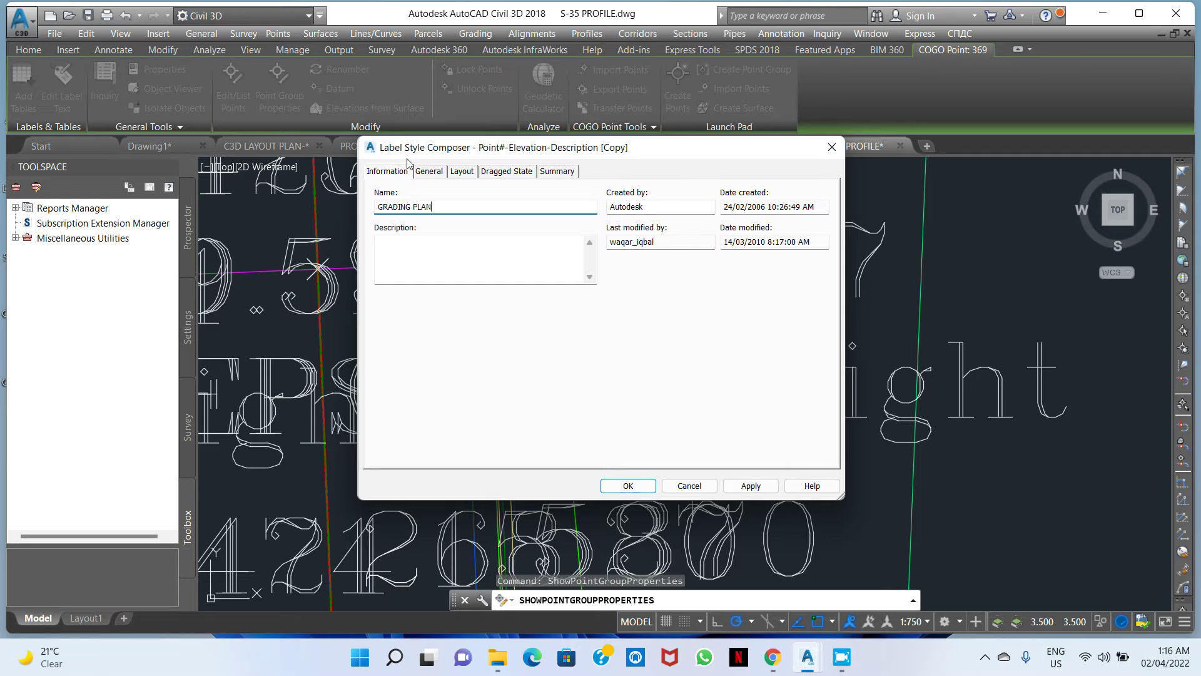
# Delete the Point Description and Point Number components from the GRADING PLAN label layout.
pyautogui.click(430, 173)
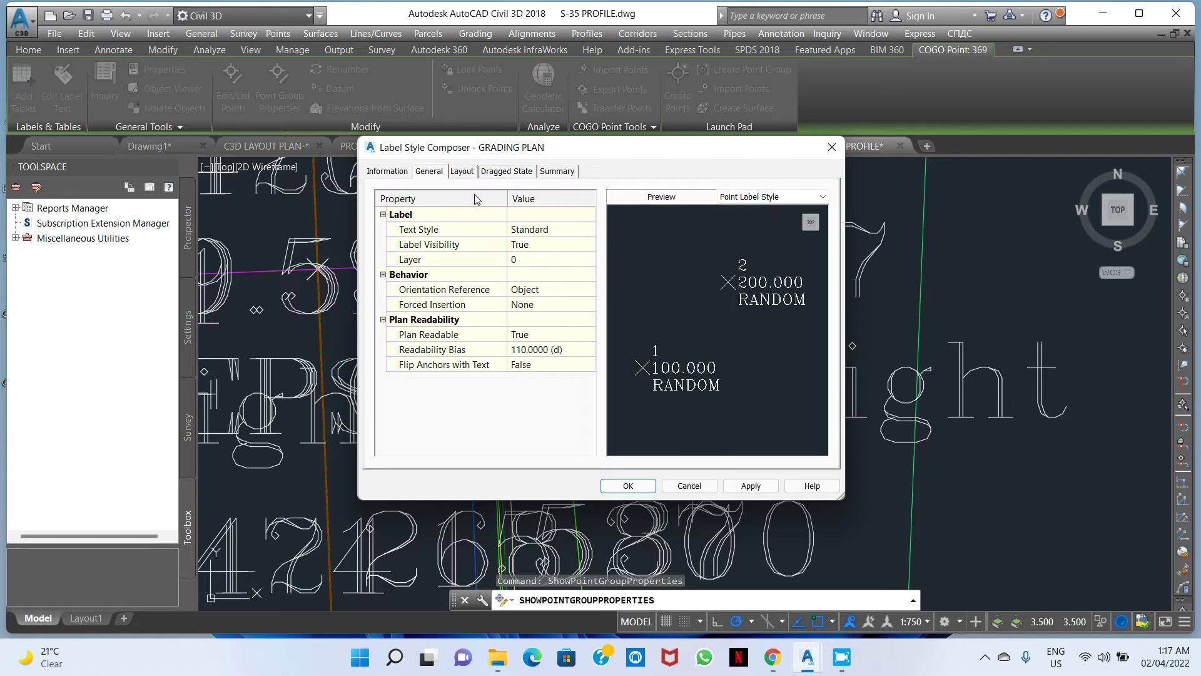
pyautogui.click(462, 172)
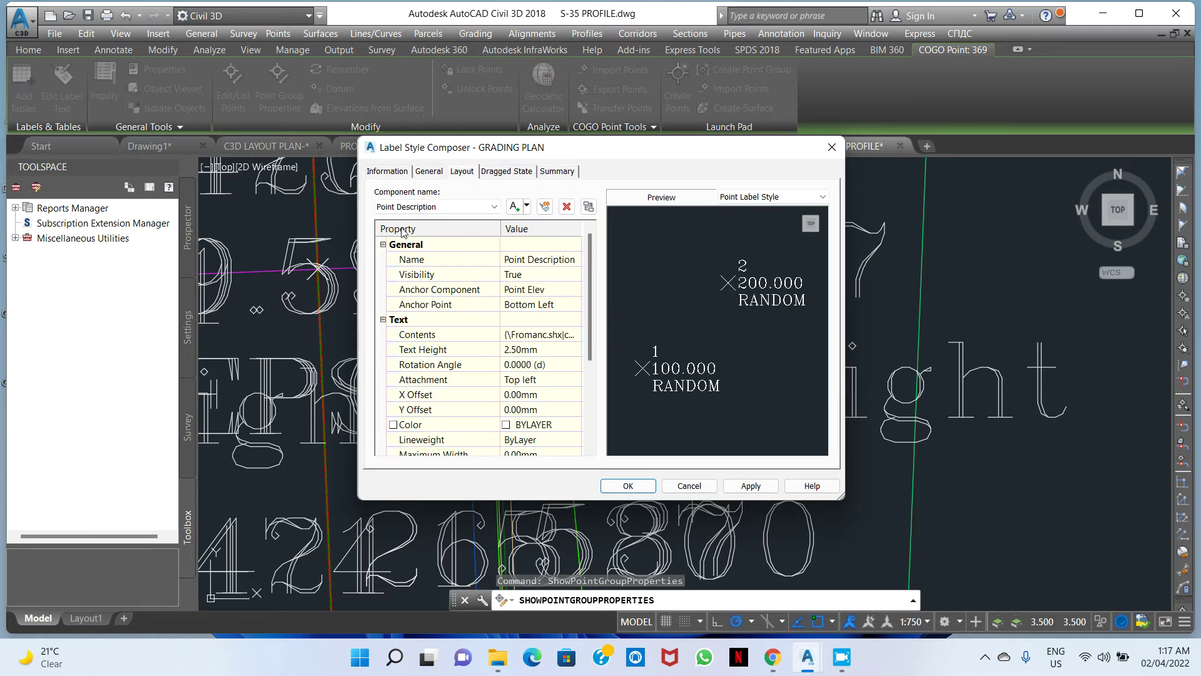
pyautogui.click(448, 207)
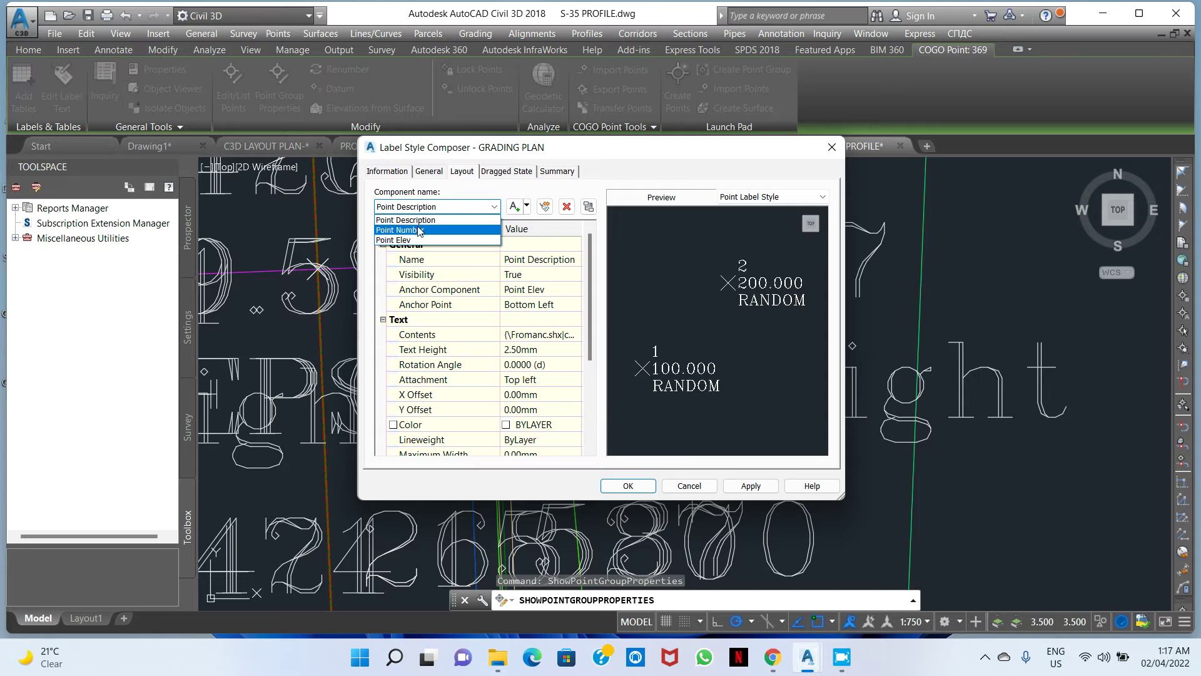
pyautogui.click(414, 229)
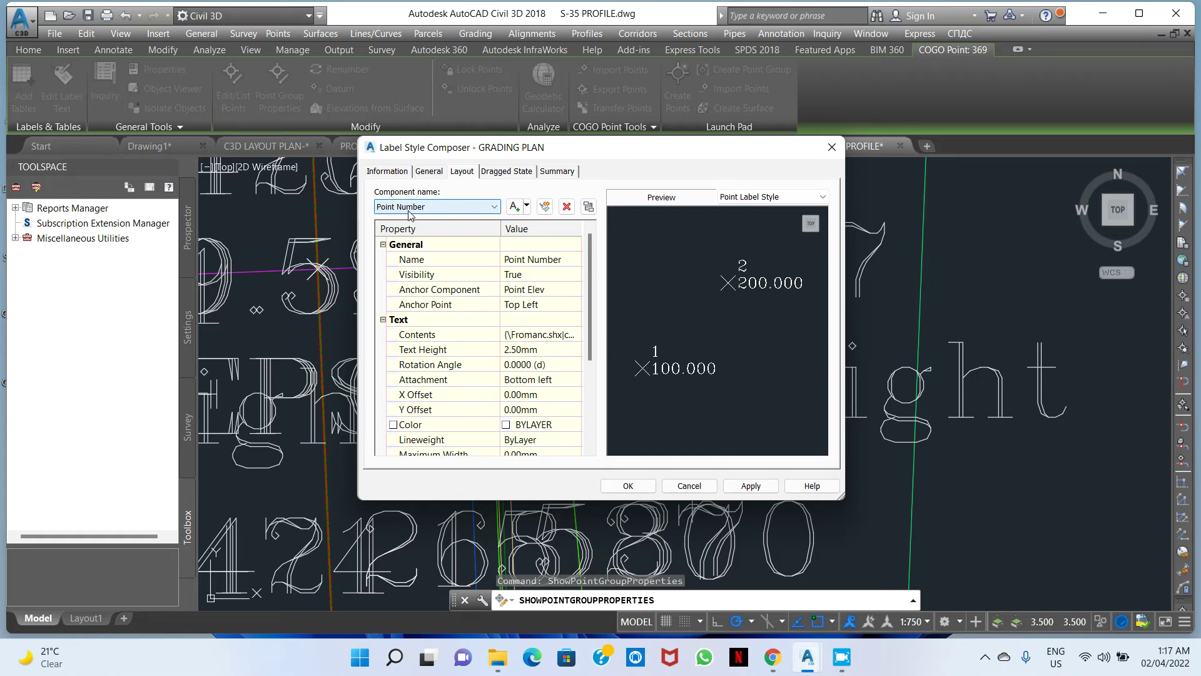
pyautogui.click(566, 207)
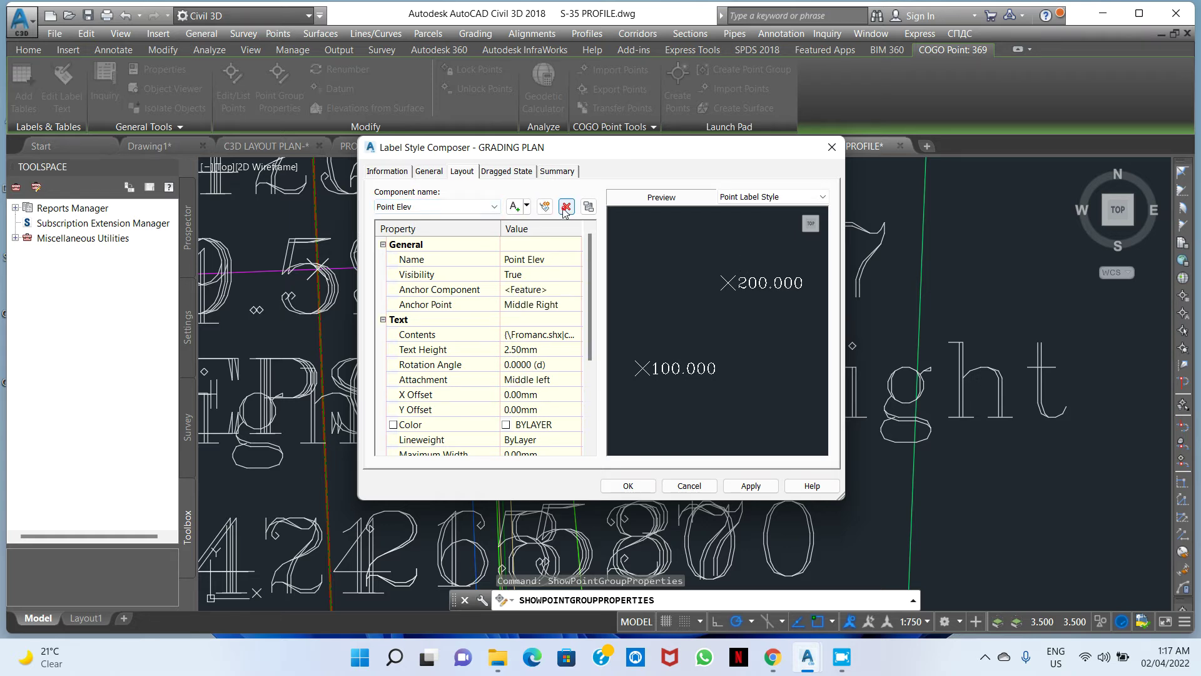
# Replace the Point Elev component's contents with Point Elevation in meters at 0.001 precision, and set its text height to 1.0 mm.
pyautogui.click(537, 259)
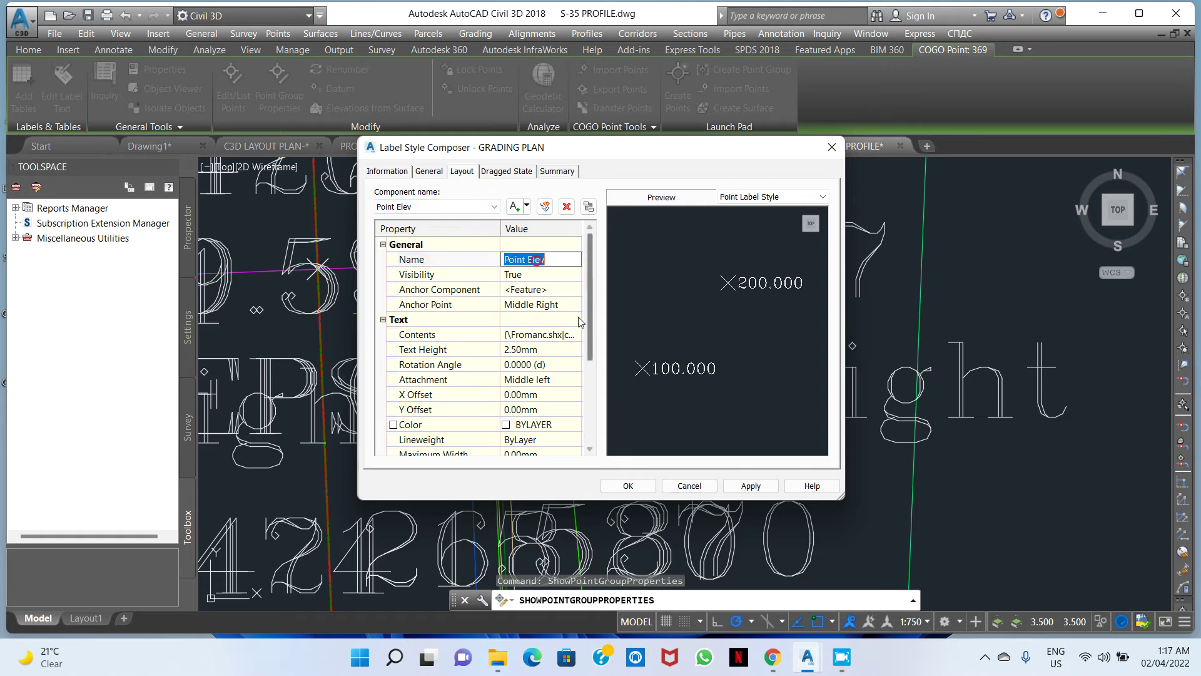
pyautogui.click(569, 334)
pyautogui.click(575, 333)
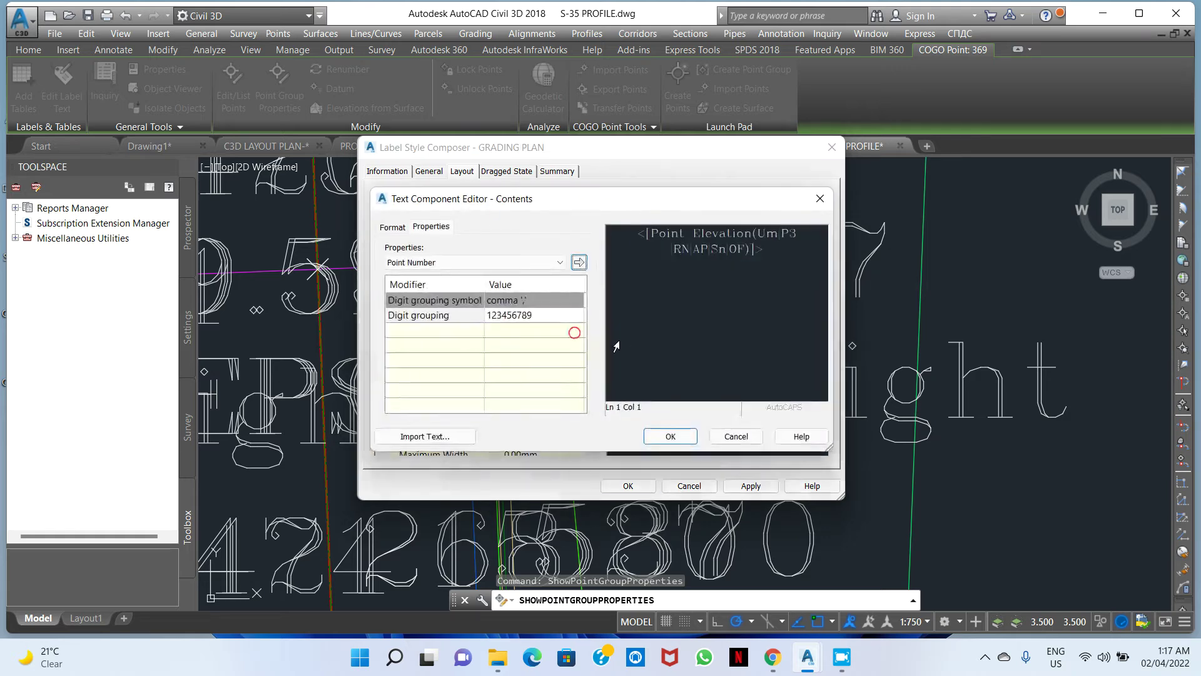
pyautogui.click(470, 262)
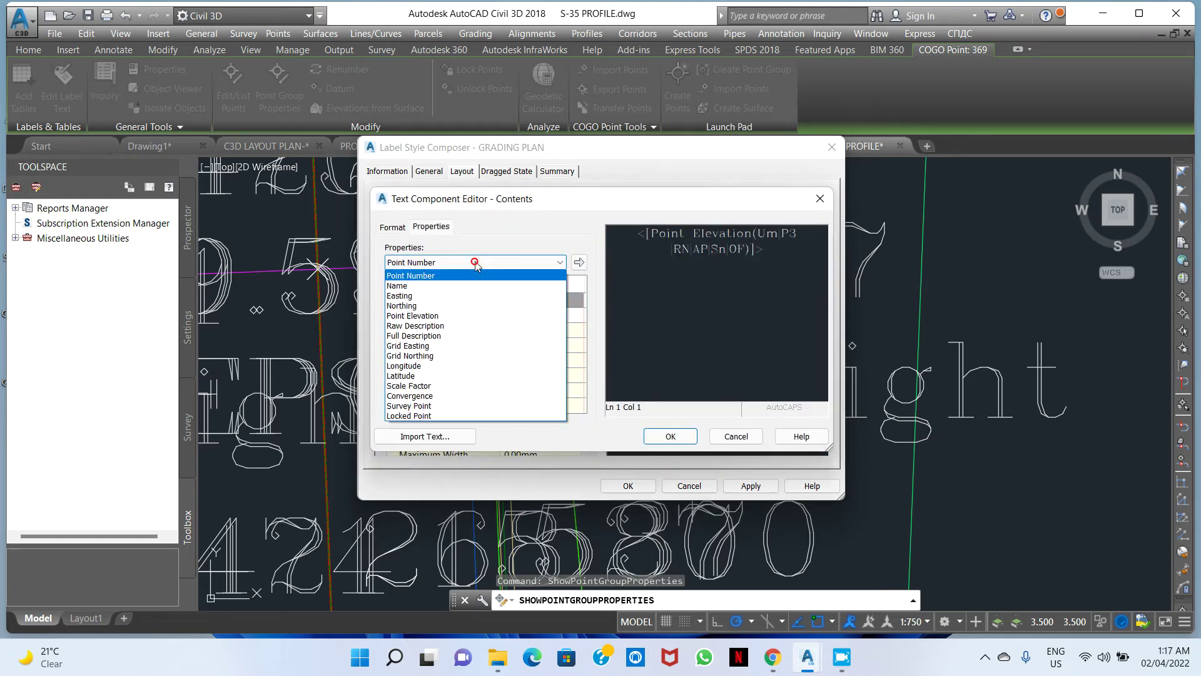
pyautogui.click(413, 316)
pyautogui.click(668, 238)
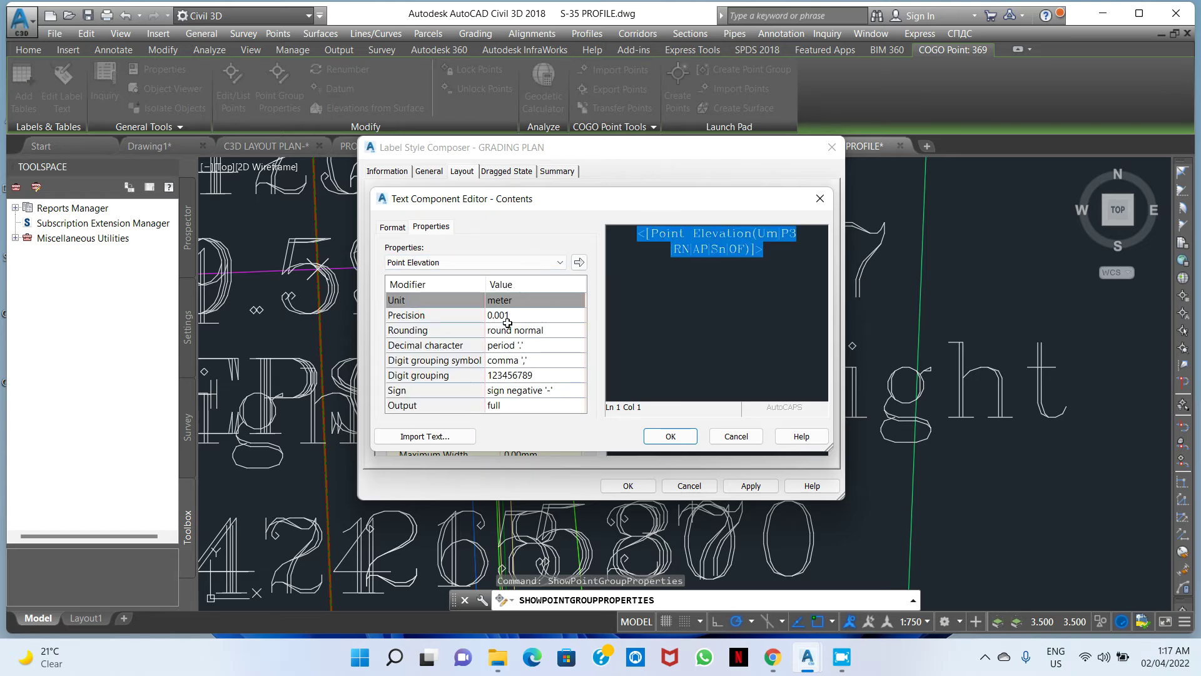
pyautogui.click(528, 328)
pyautogui.click(529, 319)
pyautogui.click(579, 262)
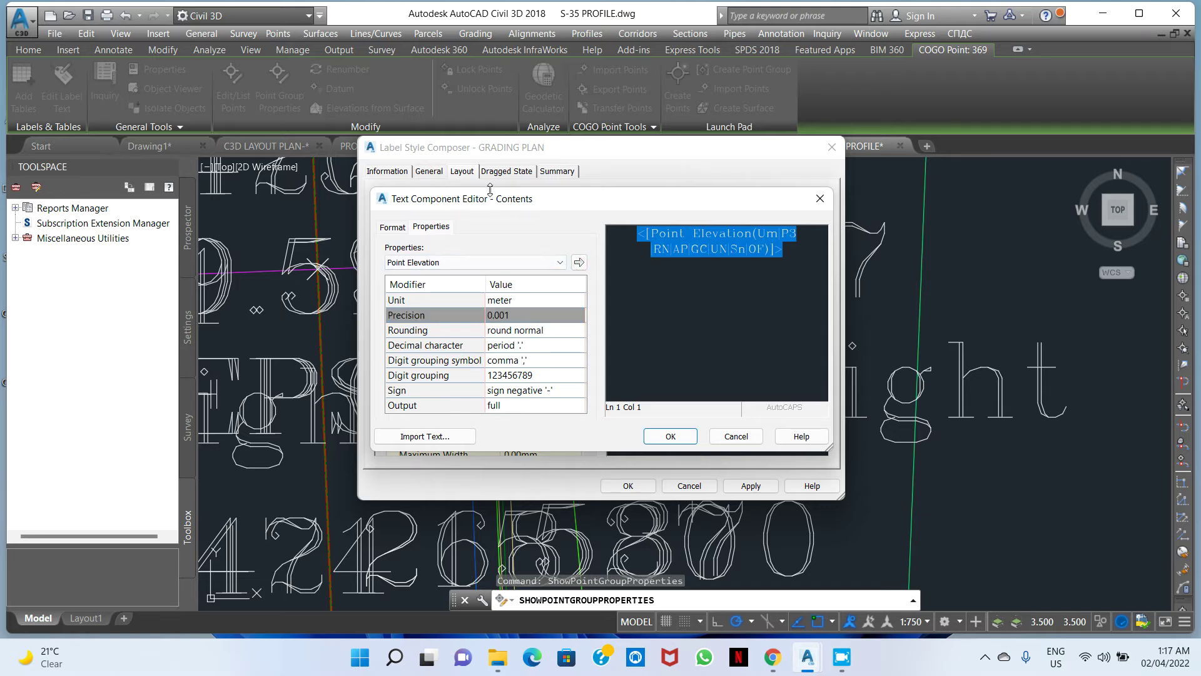
pyautogui.click(666, 436)
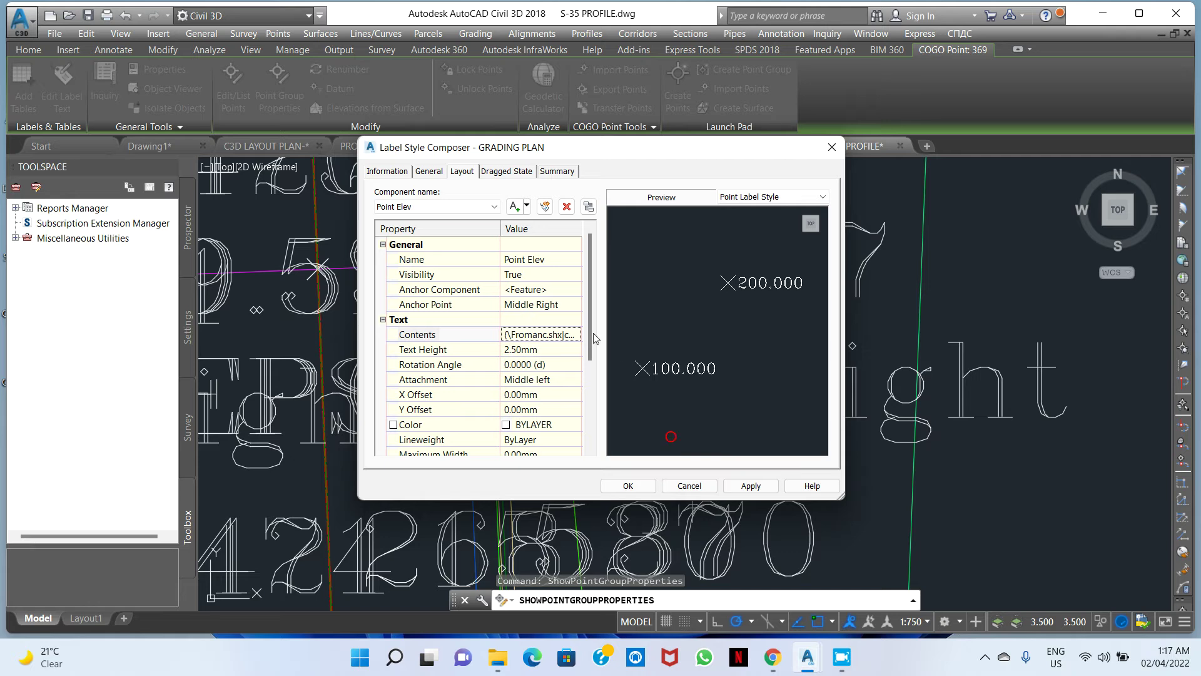
pyautogui.click(527, 350)
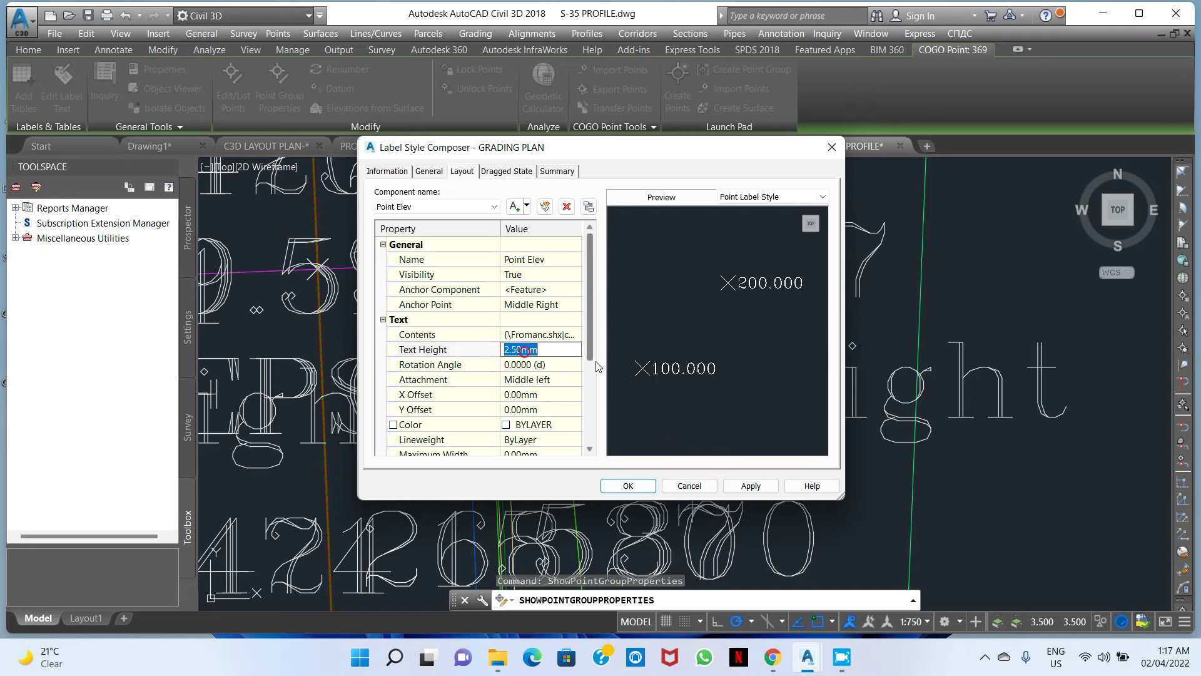
pyautogui.write('1.0')
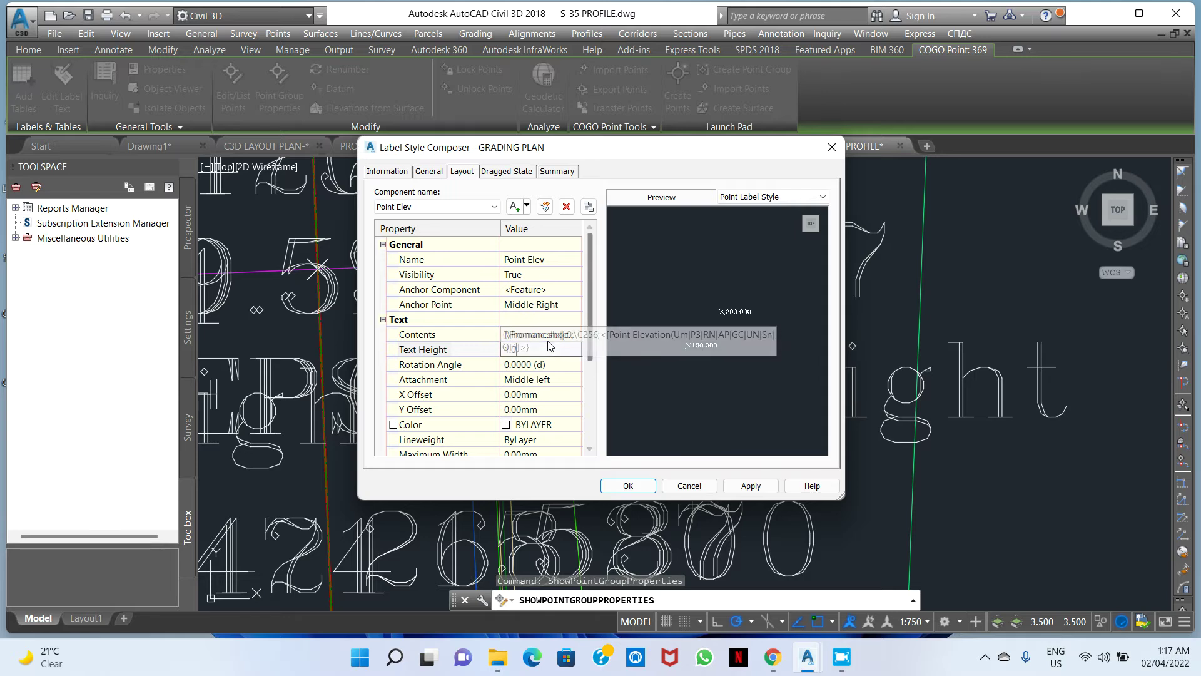
# Review the GRADING PLAN dragged state settings, then apply the label style changes and return to the point group properties.
pyautogui.click(512, 173)
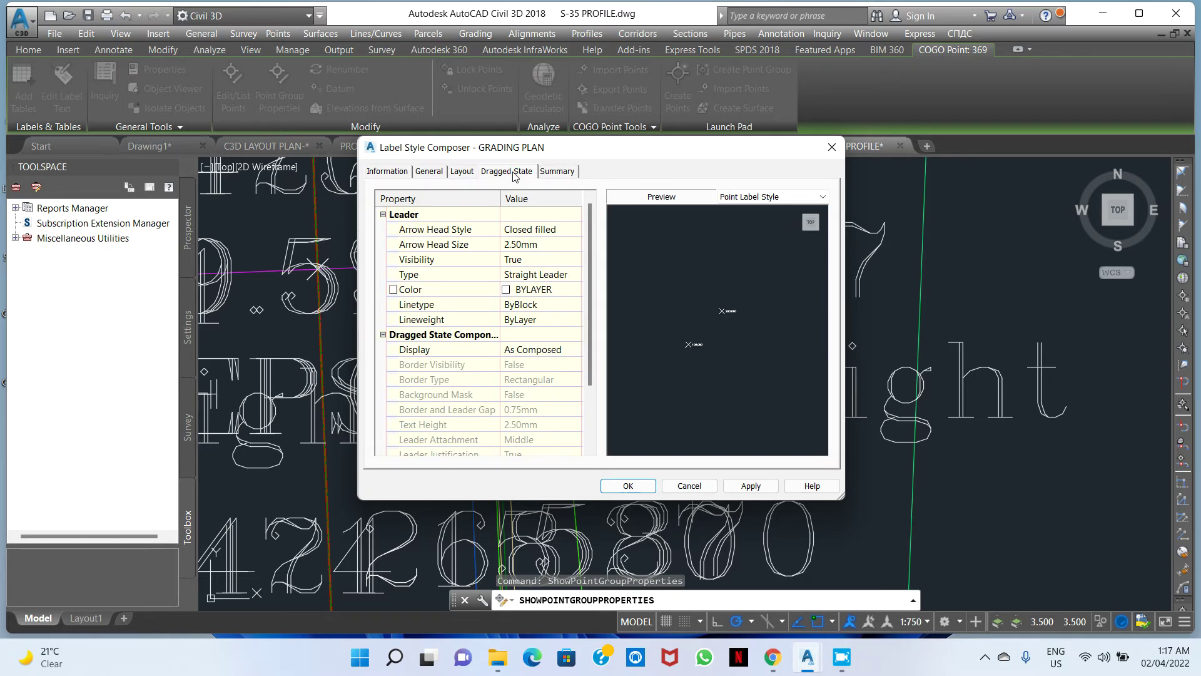
pyautogui.click(464, 171)
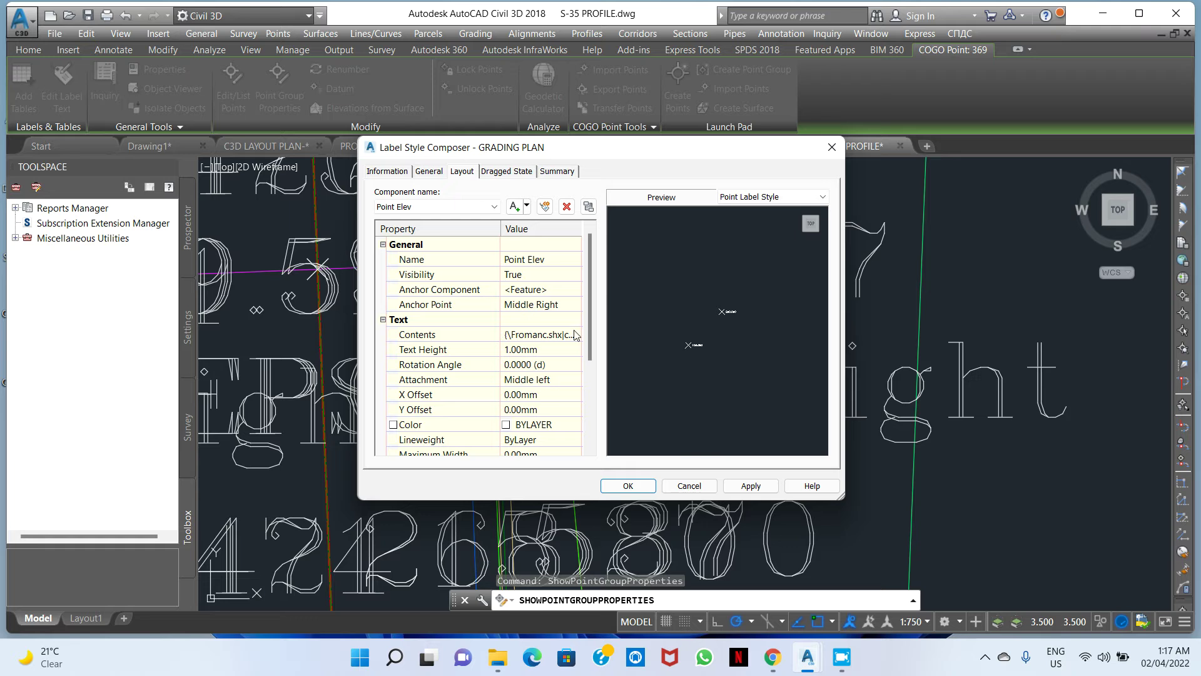
pyautogui.click(757, 488)
pyautogui.click(690, 486)
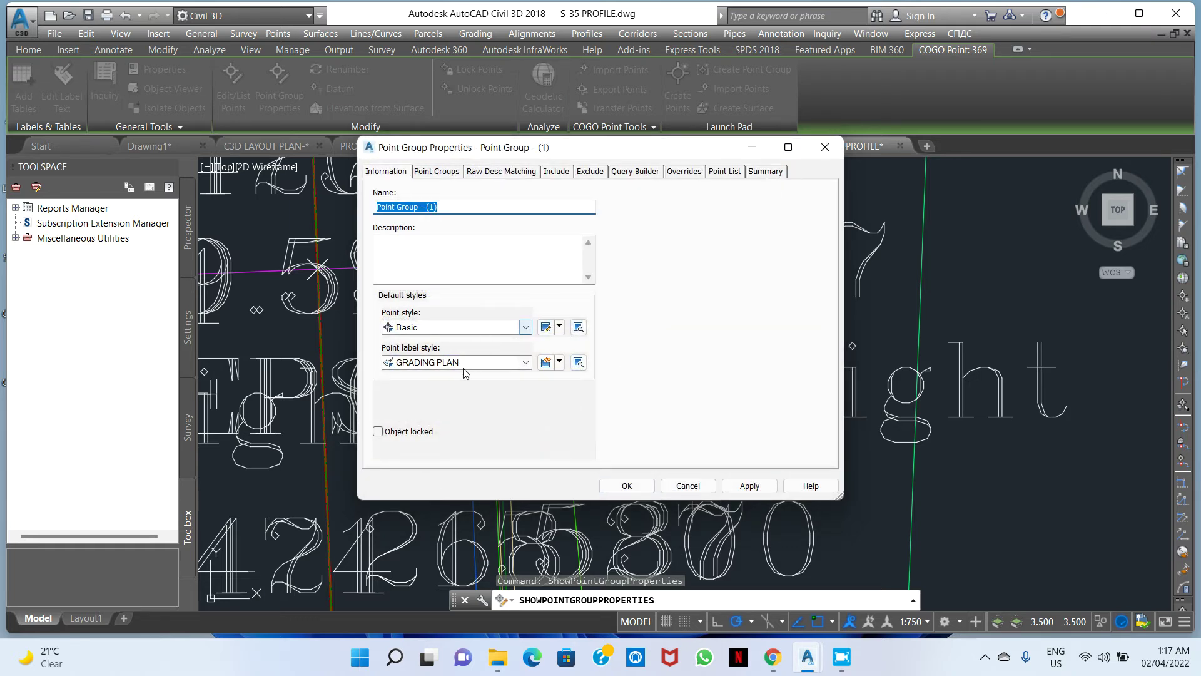
# Copy the point group's Basic point style and name the copy GRD.
pyautogui.click(559, 327)
pyautogui.click(579, 357)
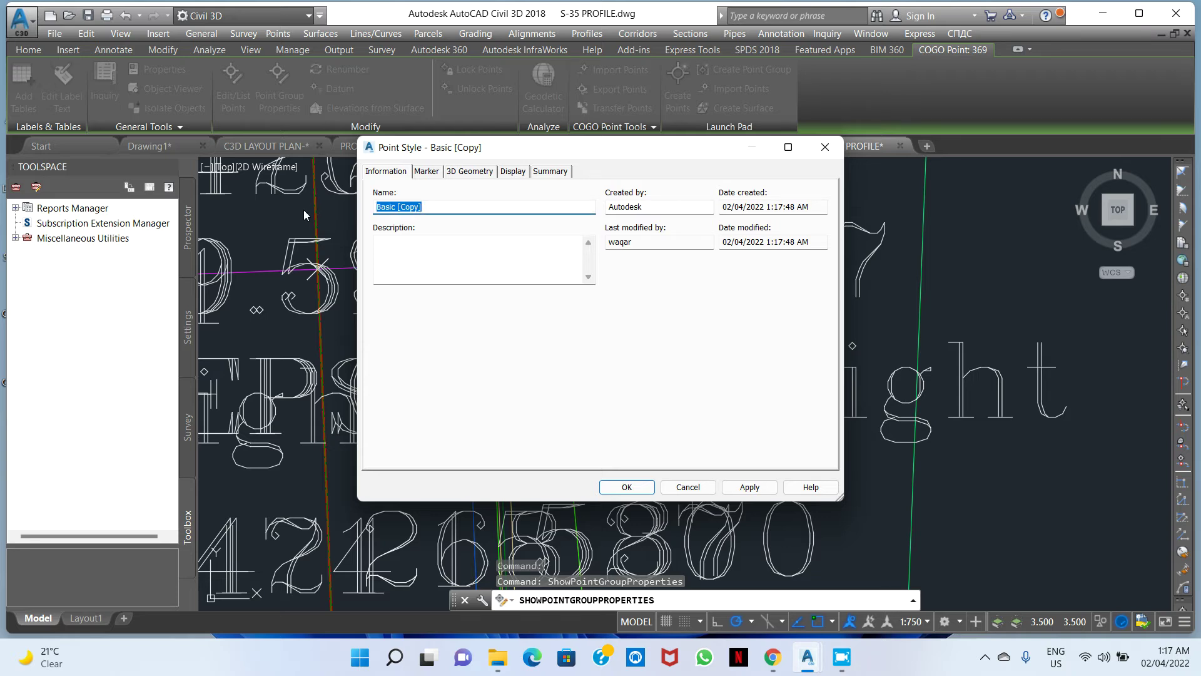
pyautogui.write('GRD')
# Add a circle to the GRD style's custom marker, set its size to 0.3 mm, and apply the style to the point group.
pyautogui.click(427, 172)
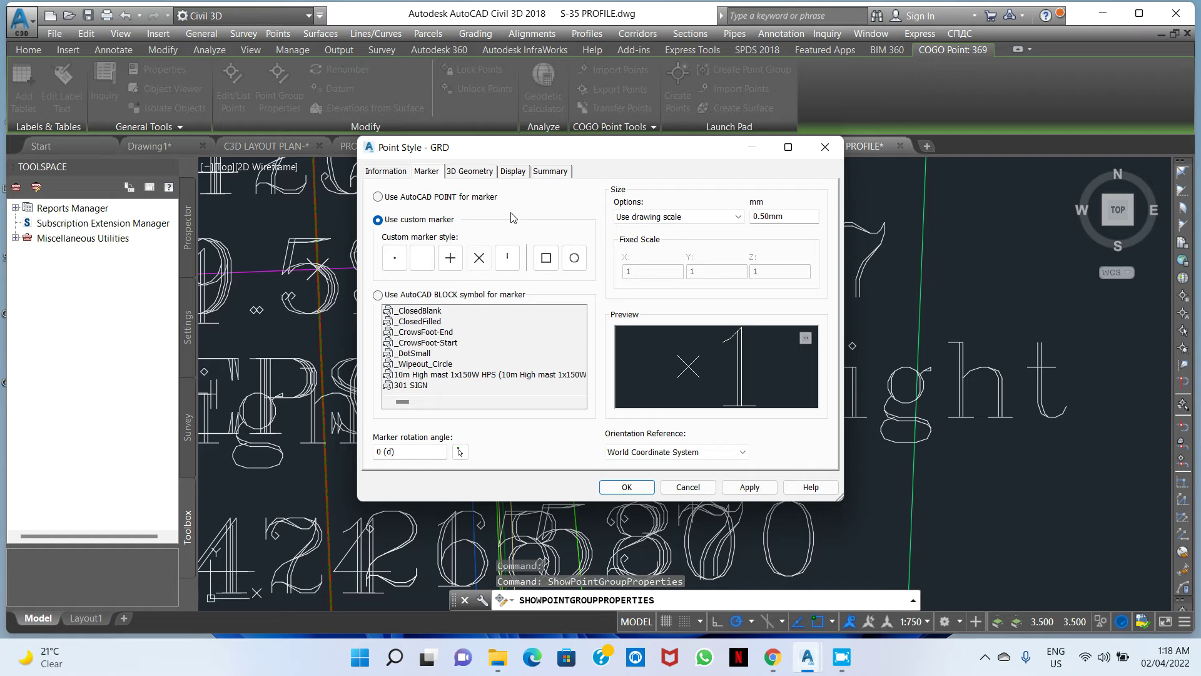
pyautogui.click(574, 258)
pyautogui.moveTo(798, 217); pyautogui.dragTo(755, 215)
pyautogui.write('.3')
pyautogui.click(468, 171)
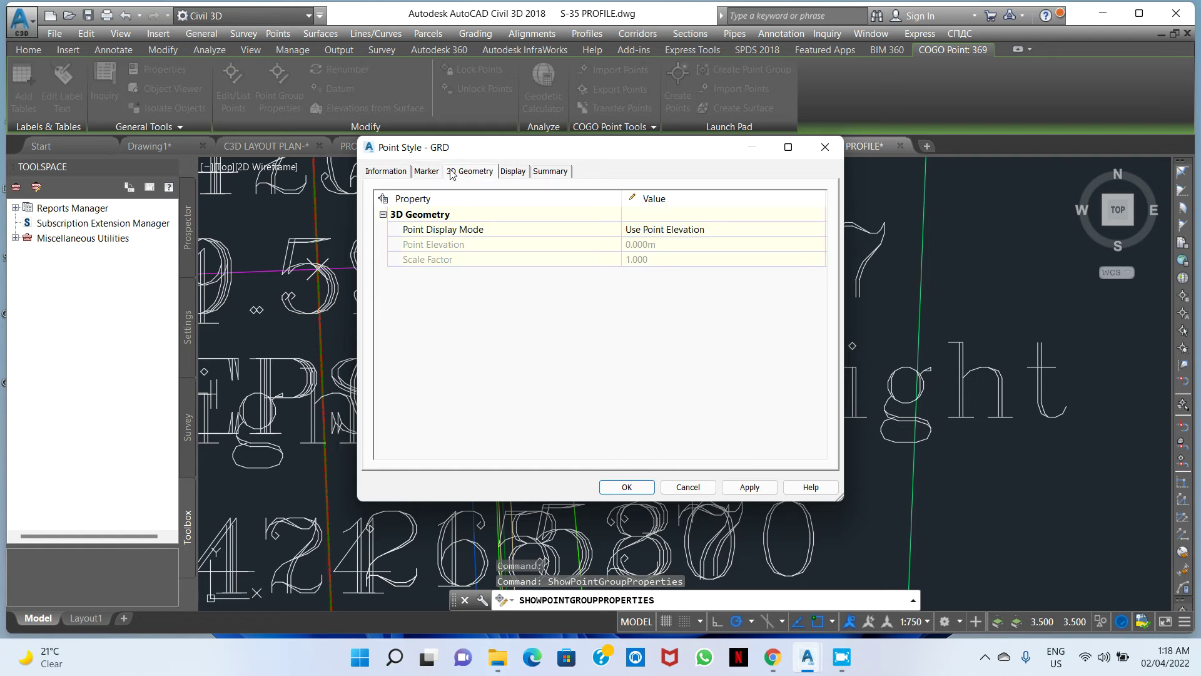
pyautogui.click(427, 171)
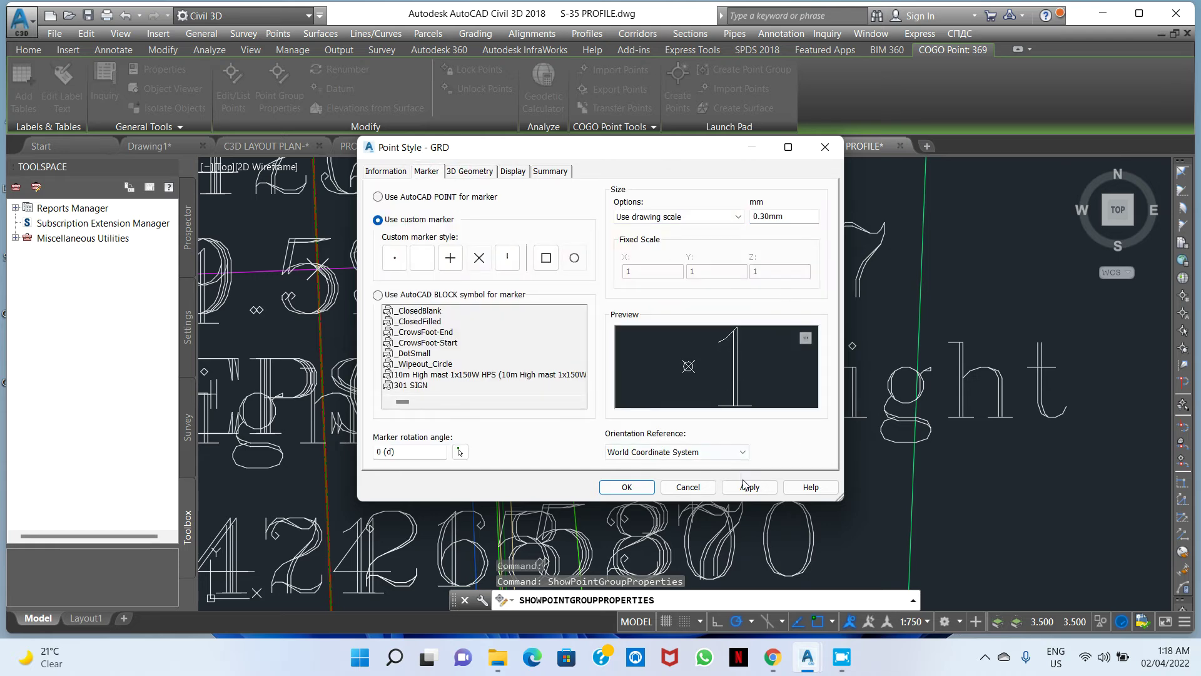
pyautogui.click(642, 485)
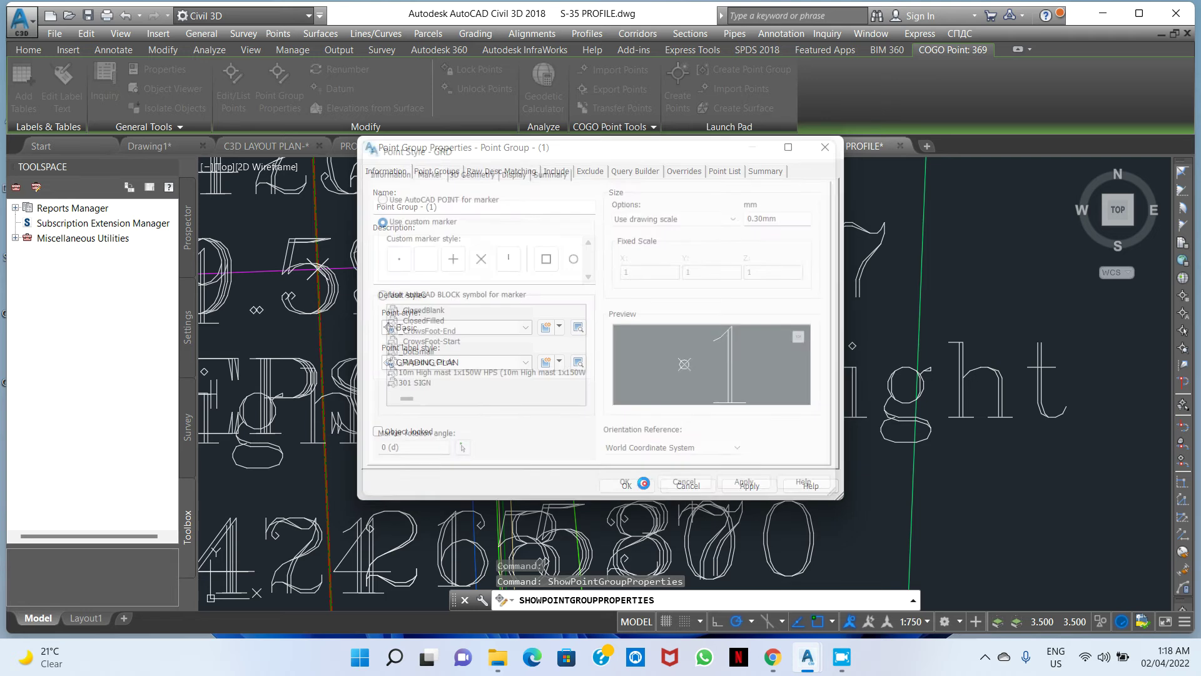
pyautogui.click(737, 486)
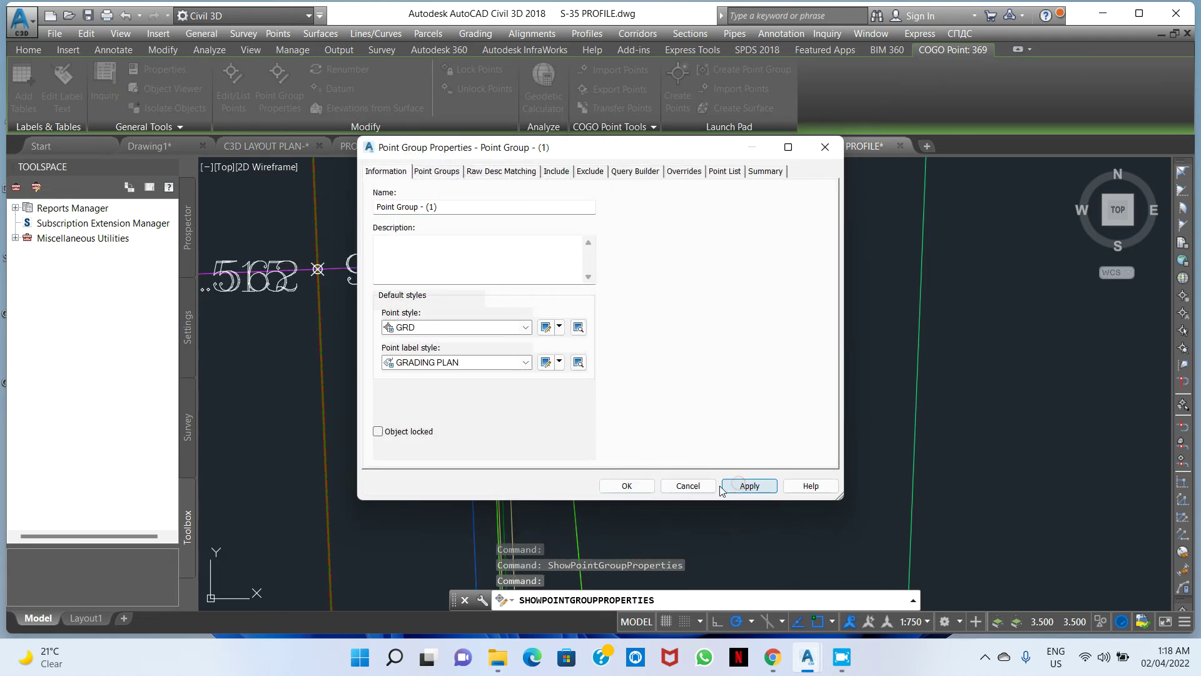
pyautogui.click(626, 485)
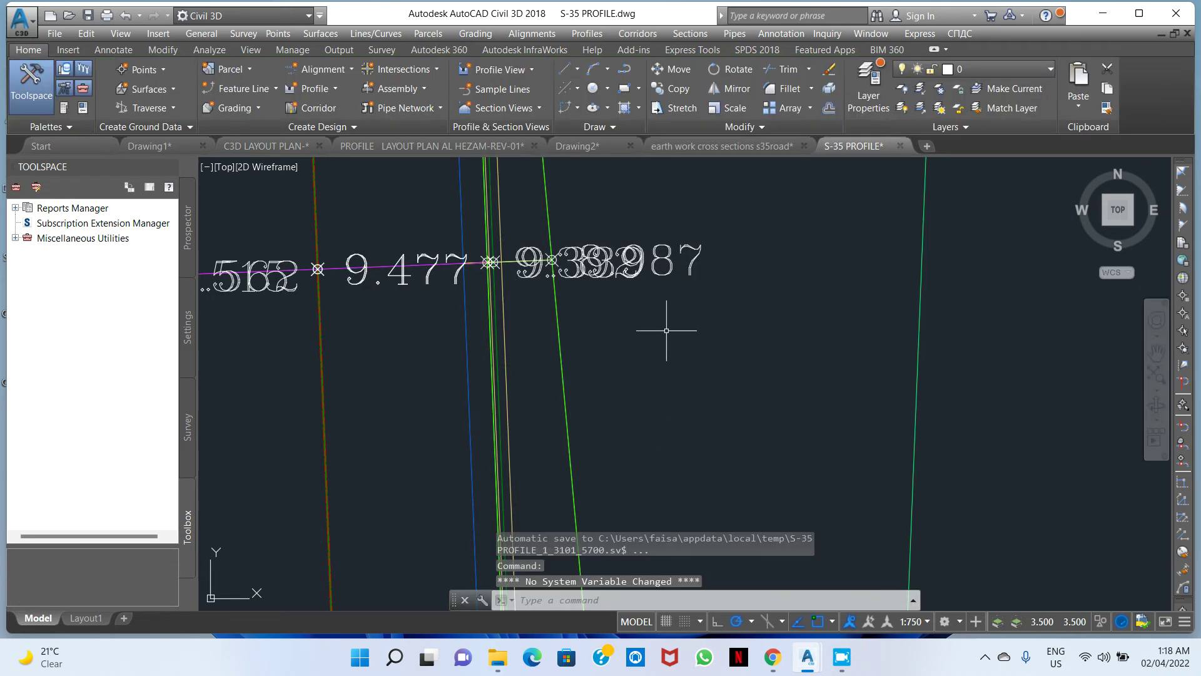
# Set the model's annotation scale to 1:200.
pyautogui.scroll(-5, 658, 339)
pyautogui.scroll(7, 577, 276)
pyautogui.scroll(-4, 512, 282)
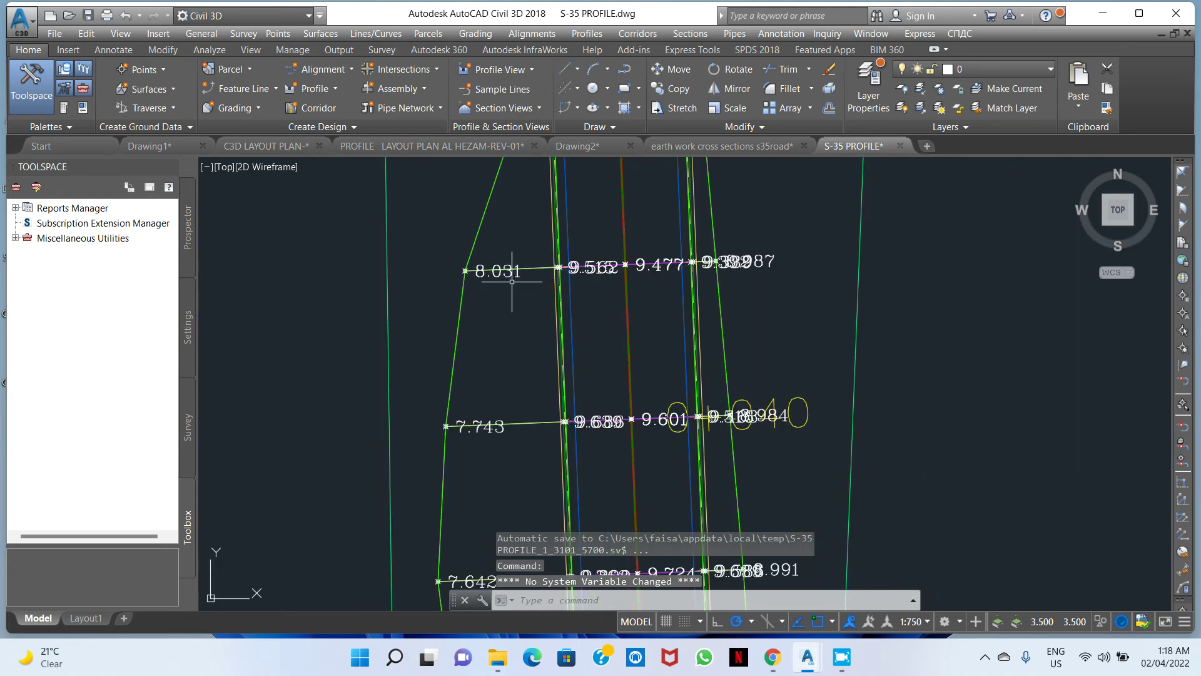
pyautogui.scroll(6, 598, 267)
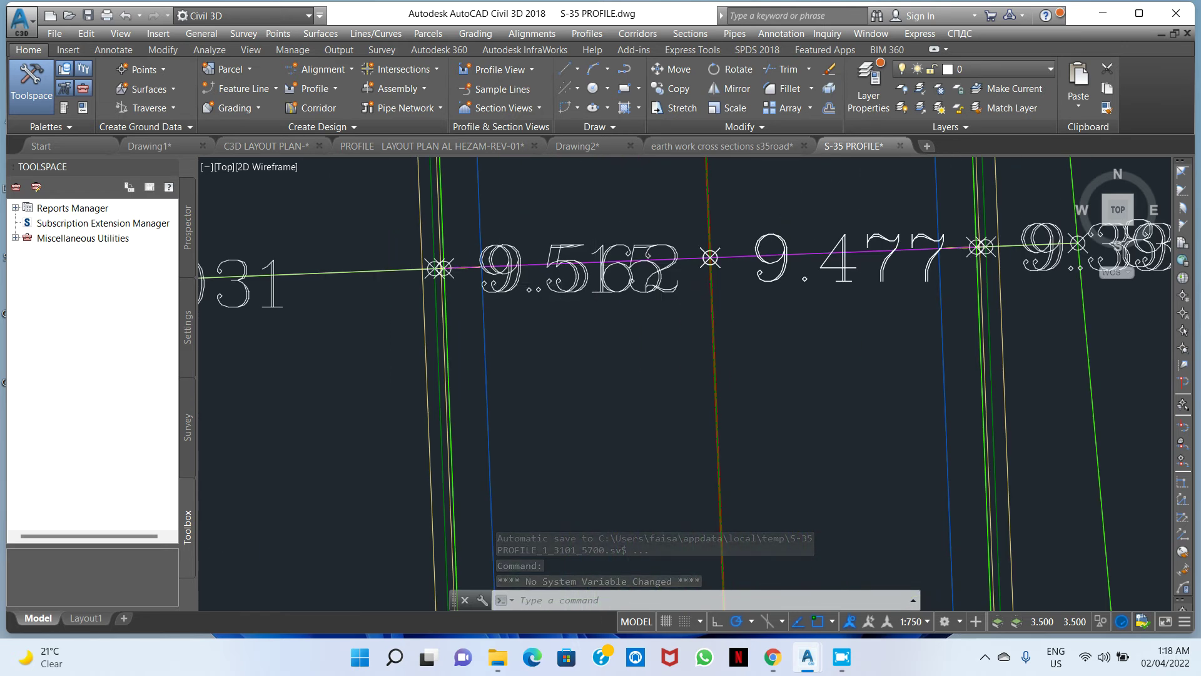
pyautogui.scroll(-8, 709, 289)
pyautogui.scroll(6, 657, 288)
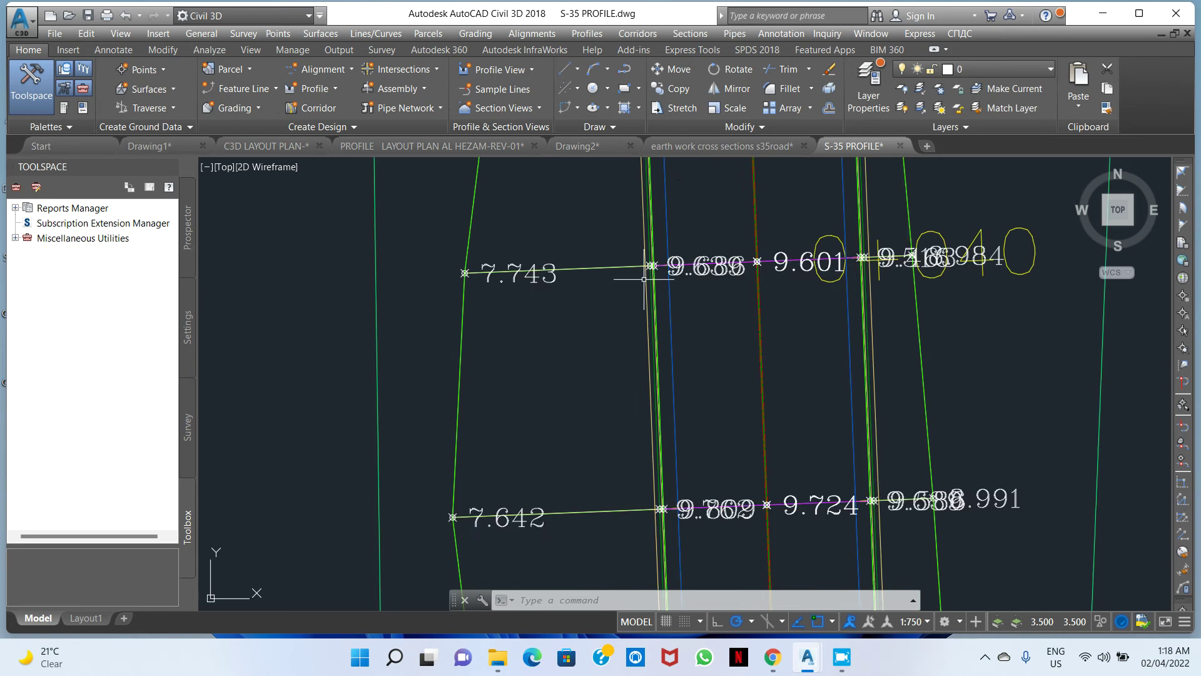
pyautogui.moveTo(655, 302)
pyautogui.mouseDown(button='middle')
pyautogui.moveTo(692, 268)
pyautogui.moveTo(591, 285)
pyautogui.mouseUp(button='middle')
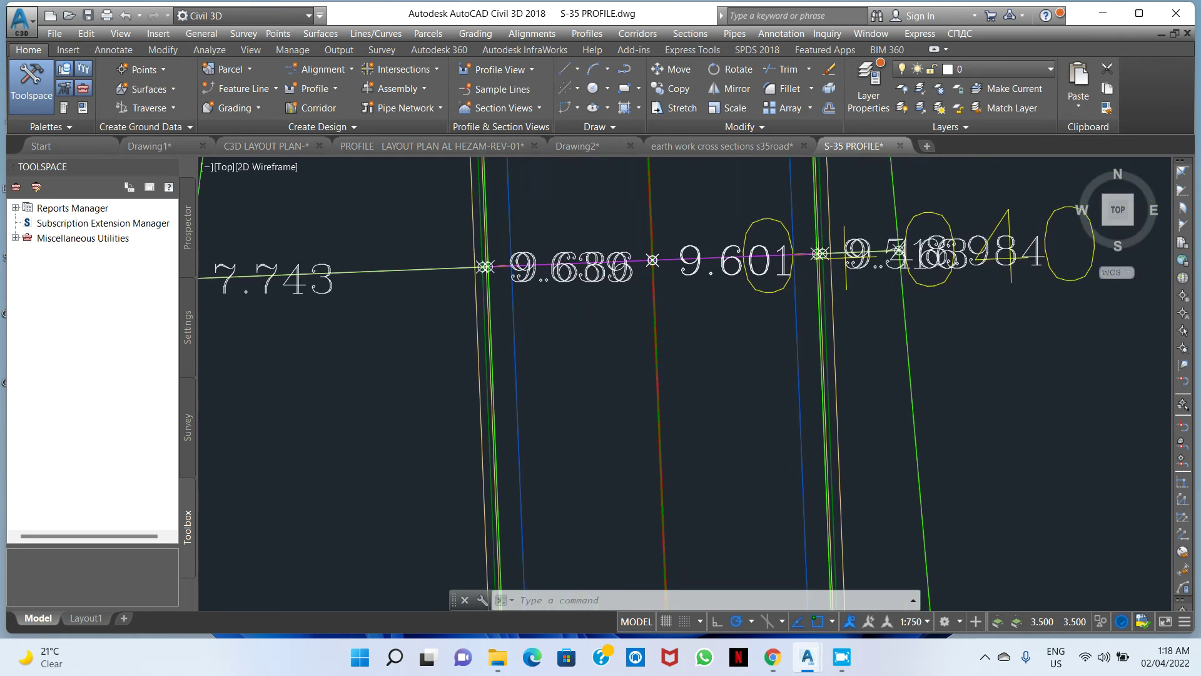
pyautogui.click(922, 620)
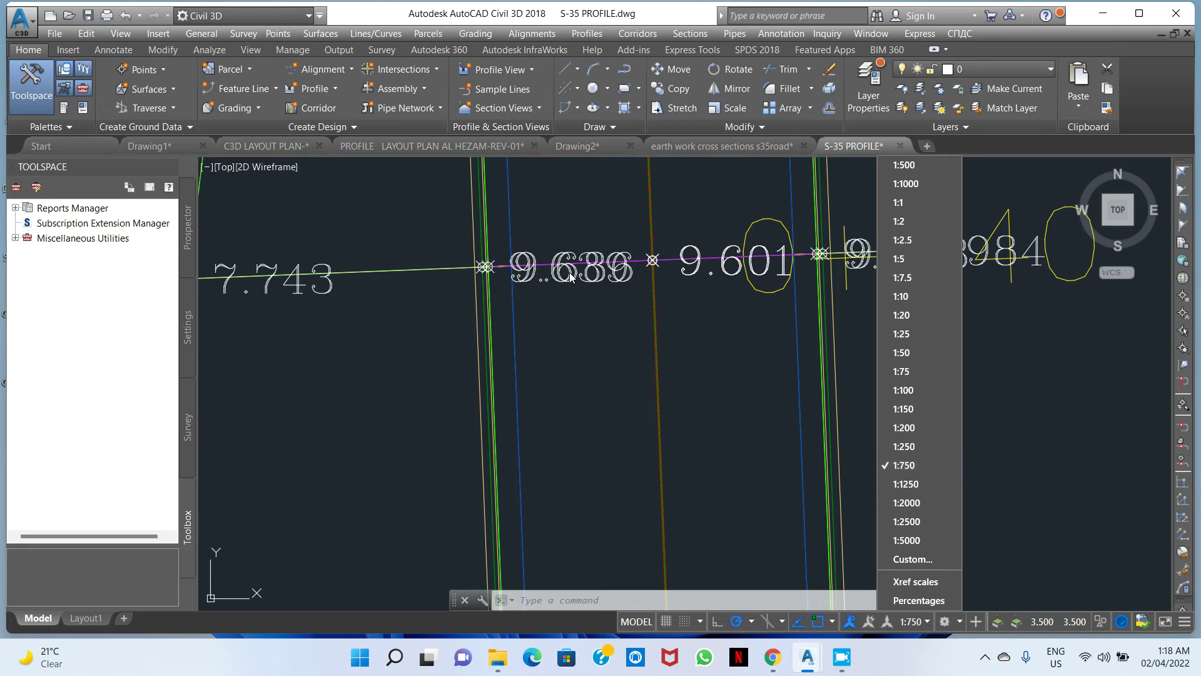
pyautogui.click(921, 425)
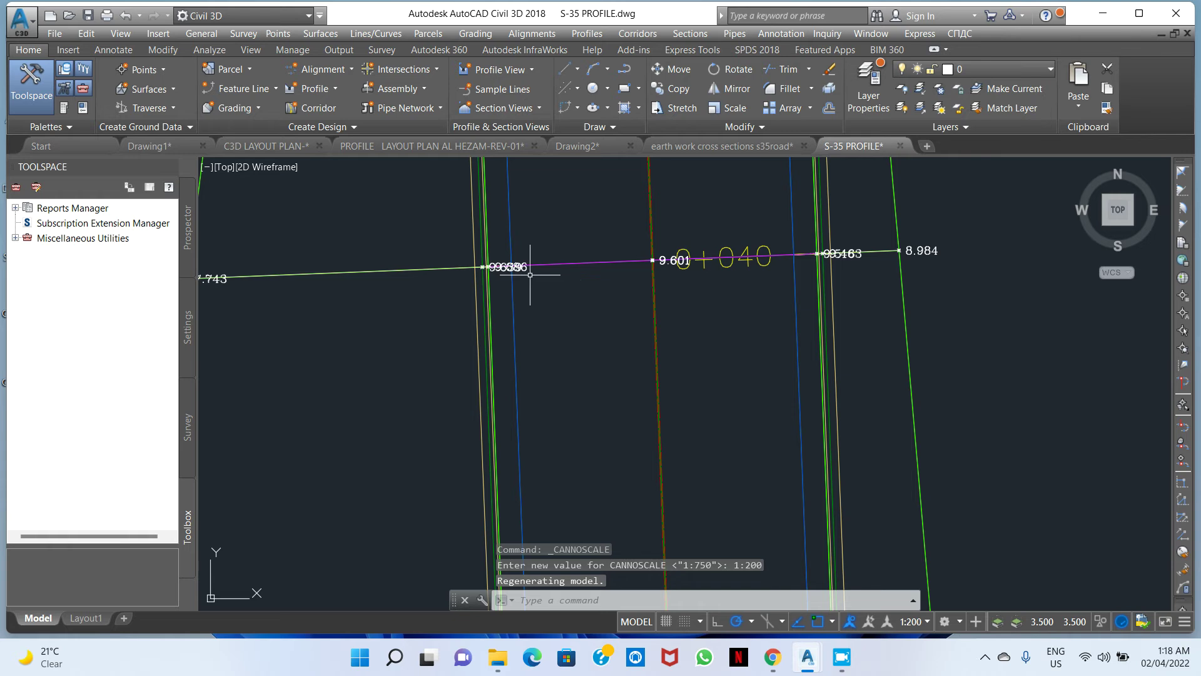
# Examine the size and legibility of the point elevation labels along the corridor, especially around station 0+120.
pyautogui.scroll(4, 530, 274)
pyautogui.scroll(6, 442, 252)
pyautogui.scroll(-6, 520, 257)
pyautogui.scroll(-5, 602, 283)
pyautogui.scroll(-3, 703, 282)
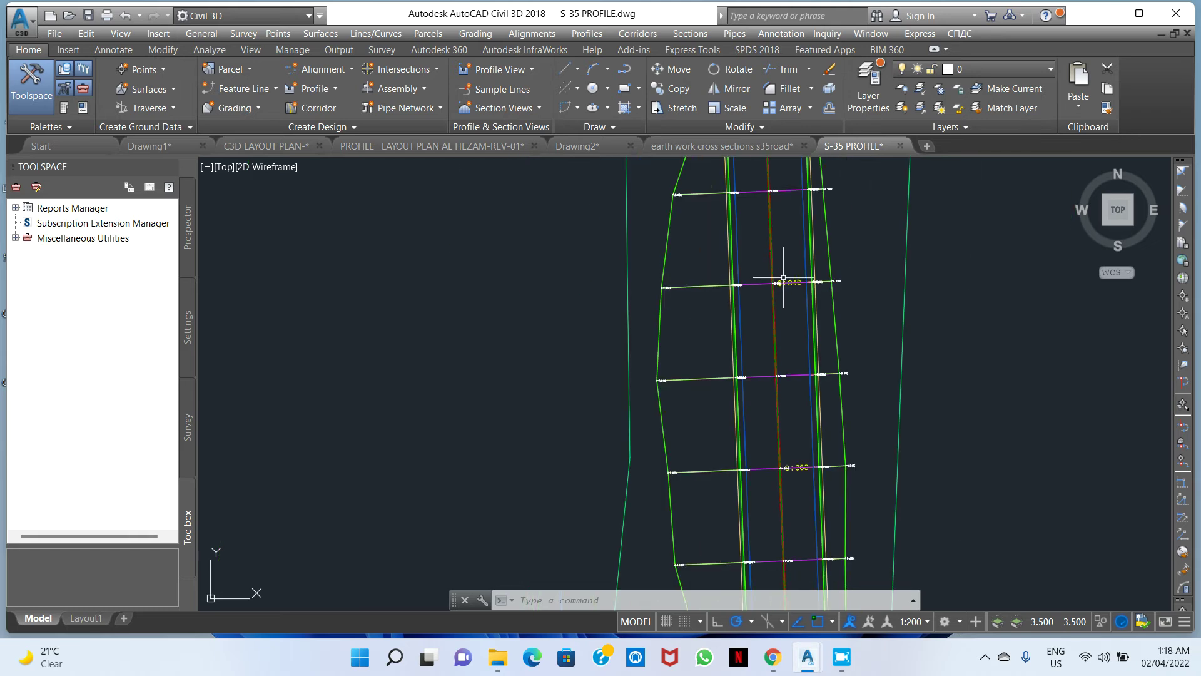
pyautogui.scroll(-4, 783, 278)
pyautogui.scroll(5, 703, 344)
pyautogui.scroll(8, 763, 260)
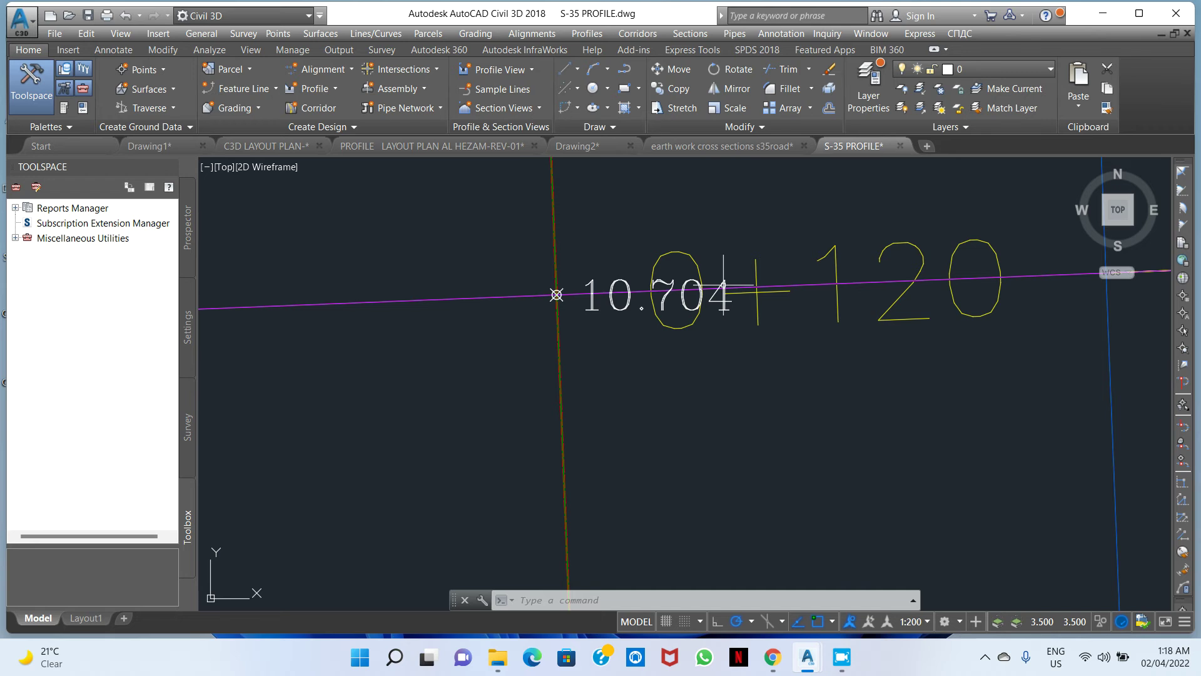
pyautogui.scroll(-8, 810, 284)
pyautogui.scroll(5, 867, 285)
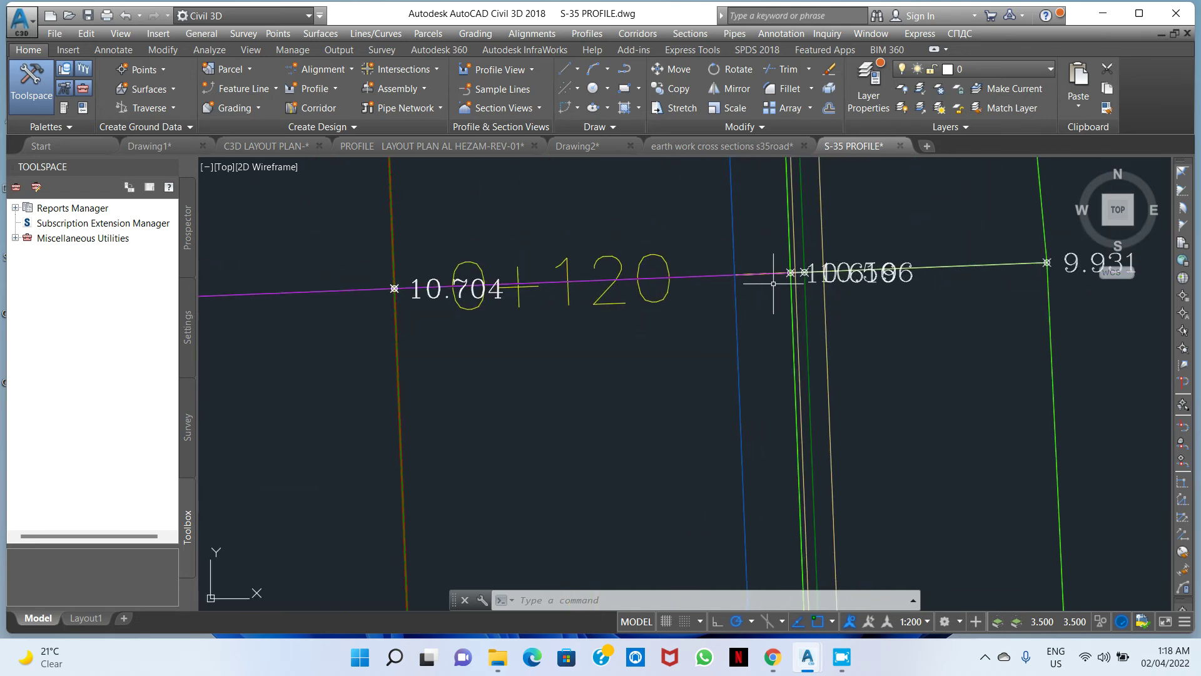
pyautogui.moveTo(510, 299); pyautogui.dragTo(593, 278, button='middle')
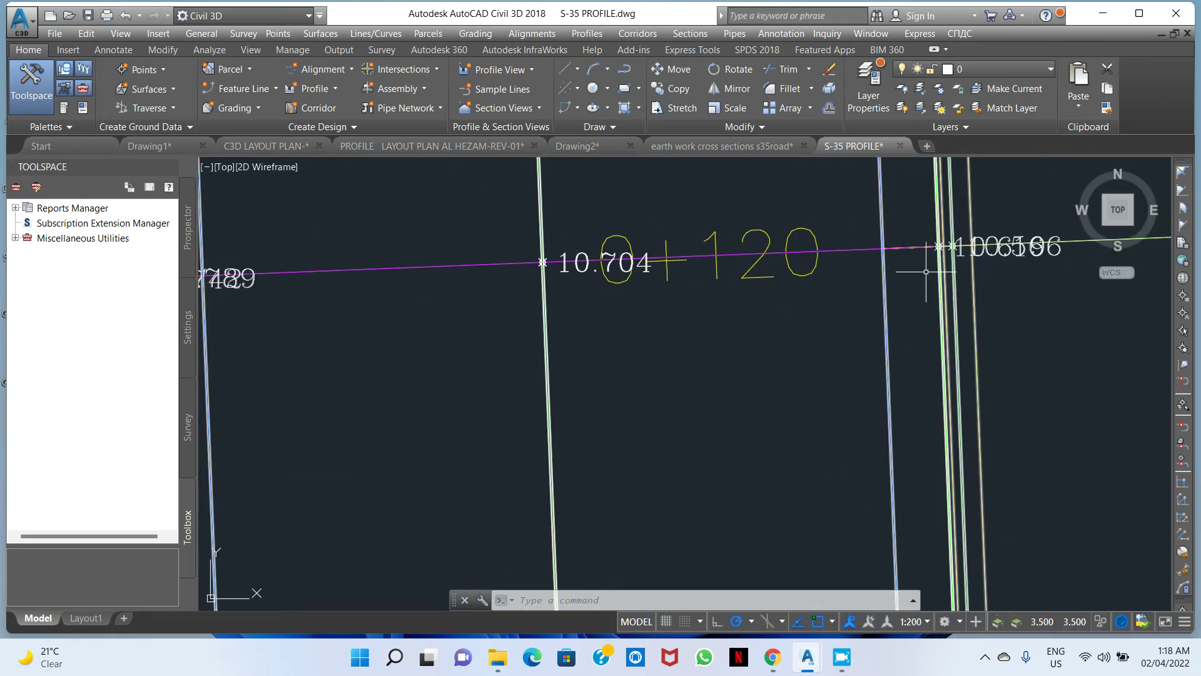
pyautogui.moveTo(939, 266); pyautogui.dragTo(797, 270, button='middle')
pyautogui.scroll(6, 793, 251)
pyautogui.scroll(-6, 719, 255)
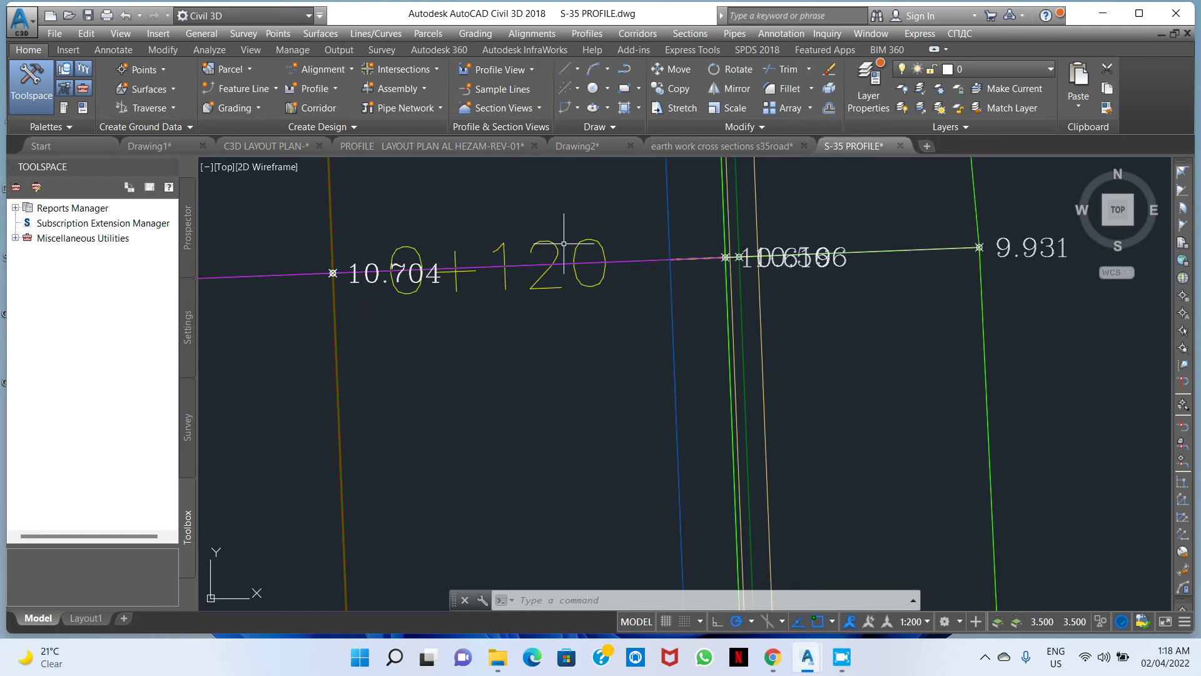
pyautogui.moveTo(564, 243); pyautogui.dragTo(601, 300, button='middle')
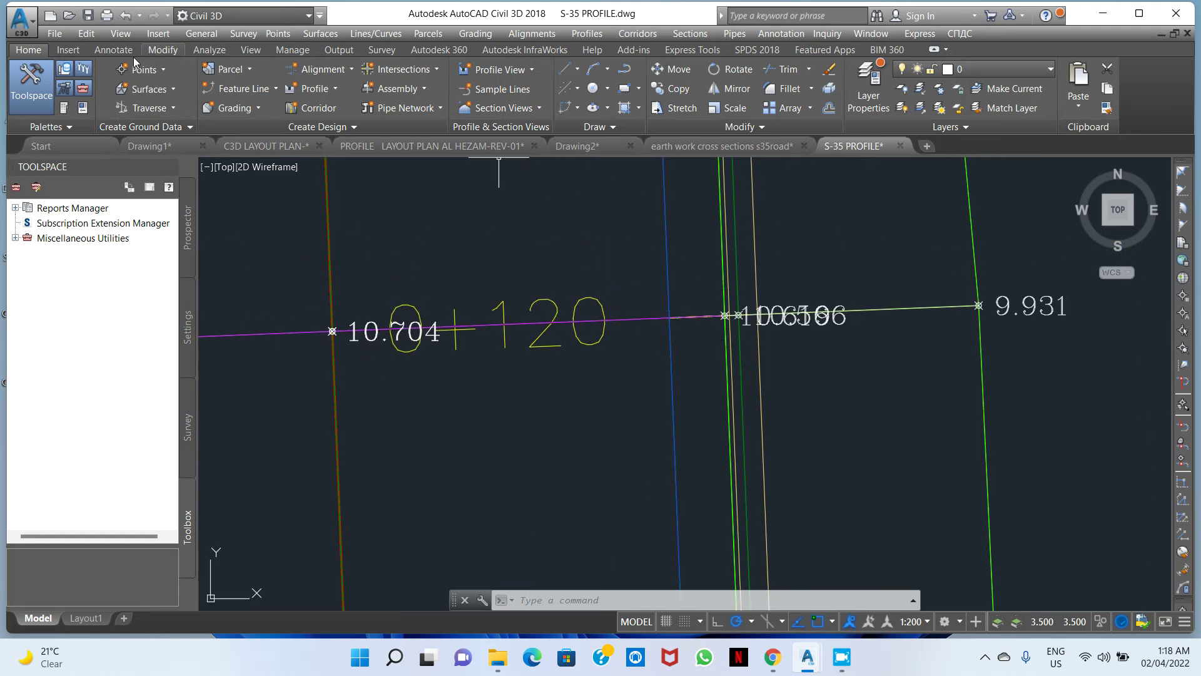
pyautogui.click(109, 50)
pyautogui.click(407, 107)
pyautogui.scroll(-4, 717, 186)
pyautogui.click(580, 306)
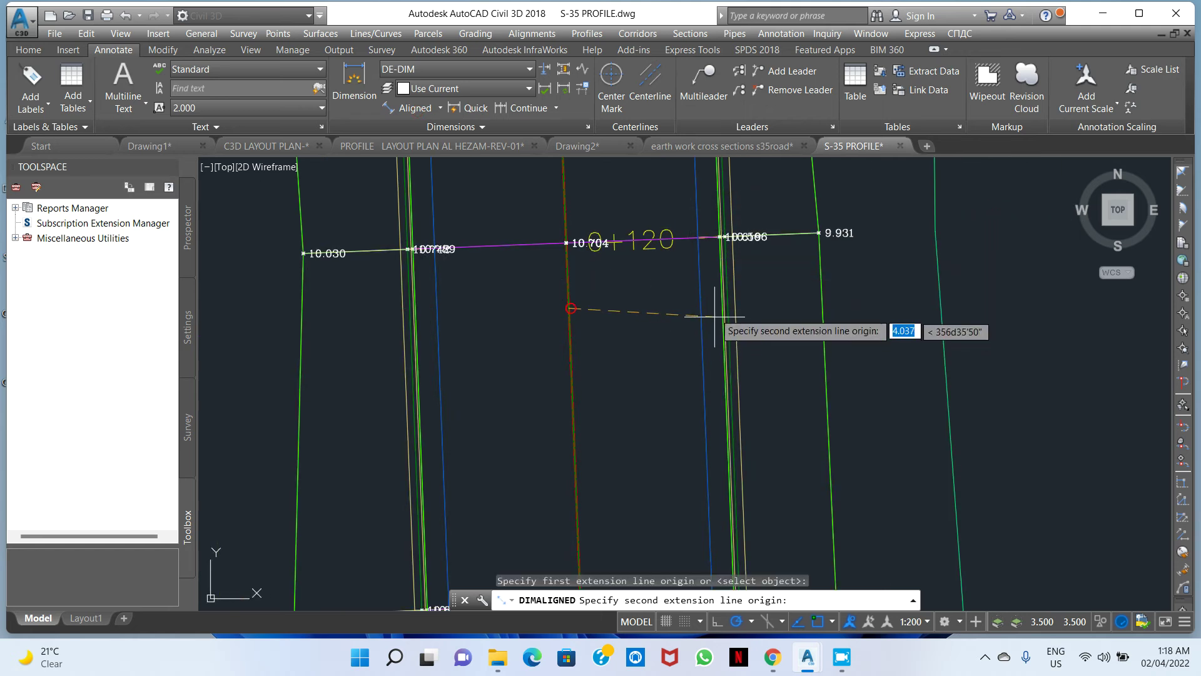
pyautogui.scroll(2, 717, 300)
pyautogui.scroll(4, 718, 304)
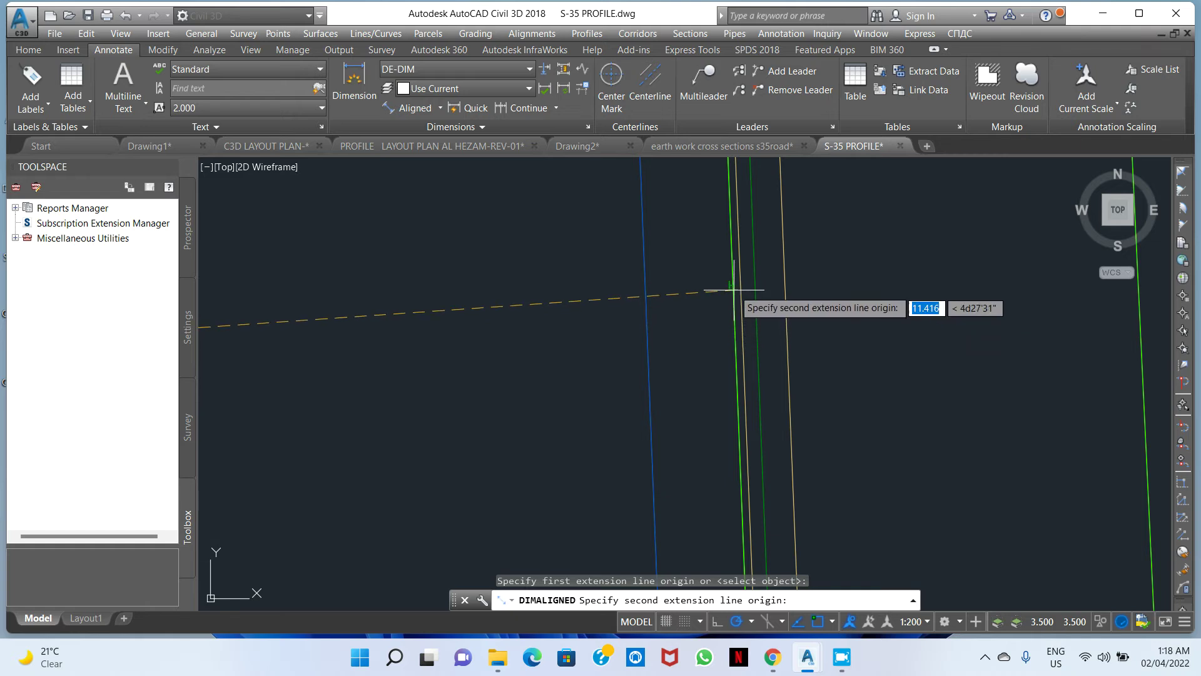
pyautogui.scroll(-5, 734, 285)
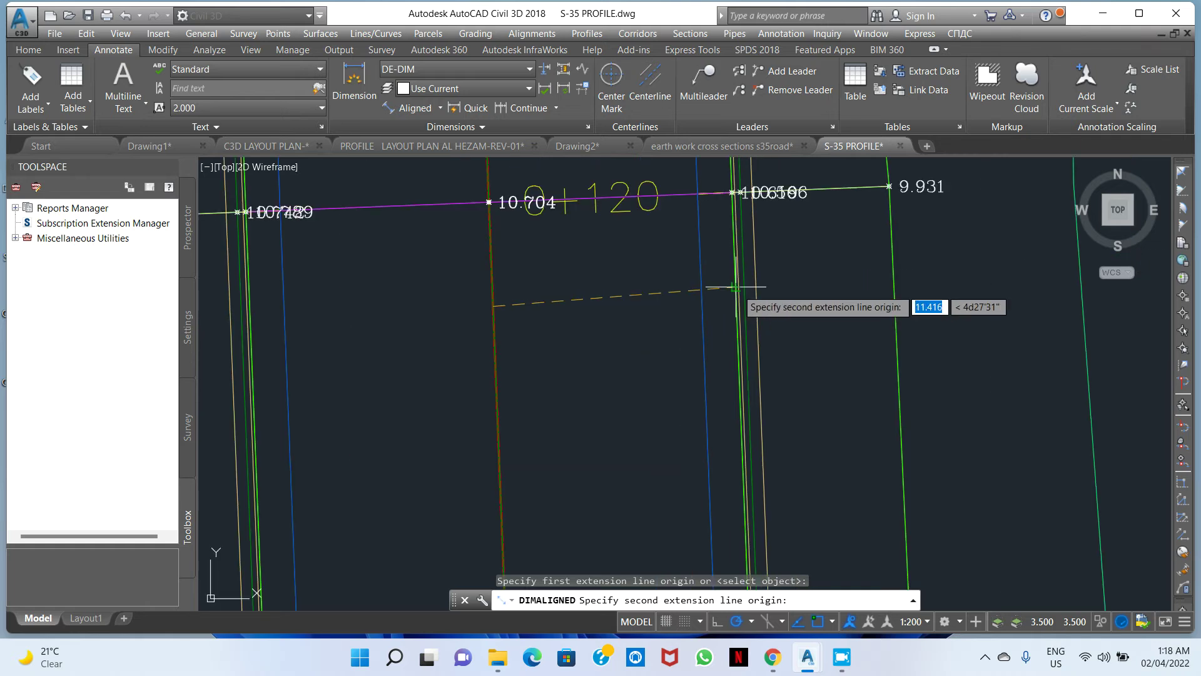
pyautogui.click(736, 289)
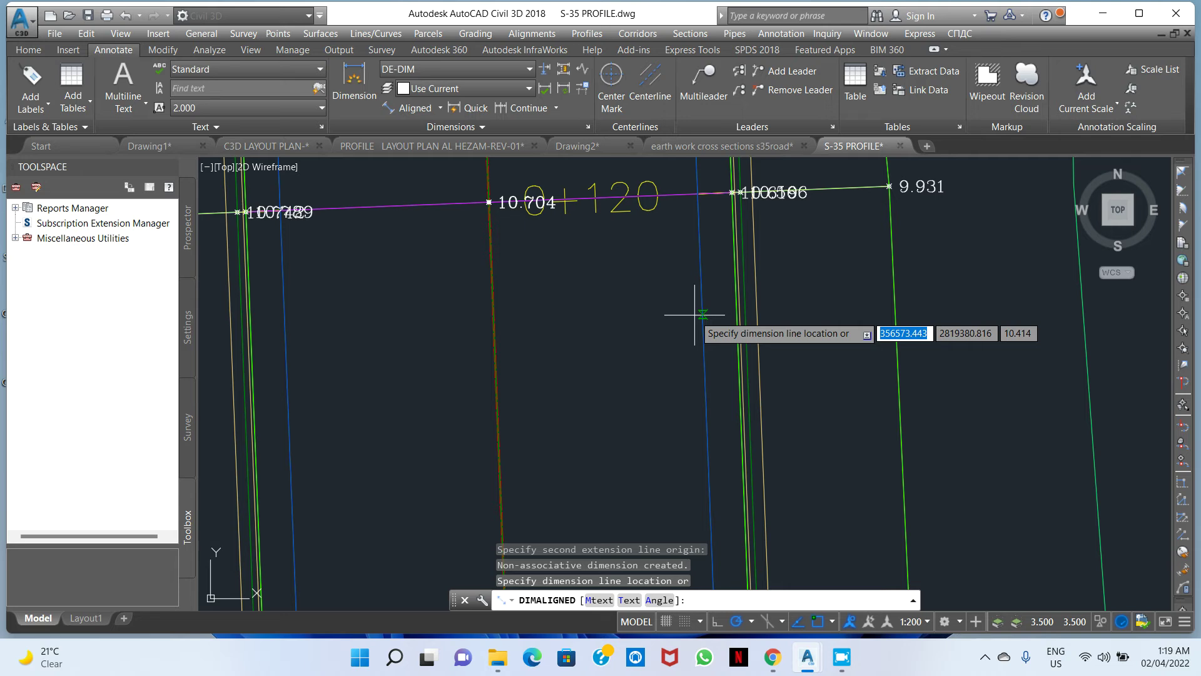
pyautogui.press('Escape')
# Inspect the two closely spaced COGO points at the right pavement edge of station 0+120, selecting each one.
pyautogui.scroll(6, 714, 291)
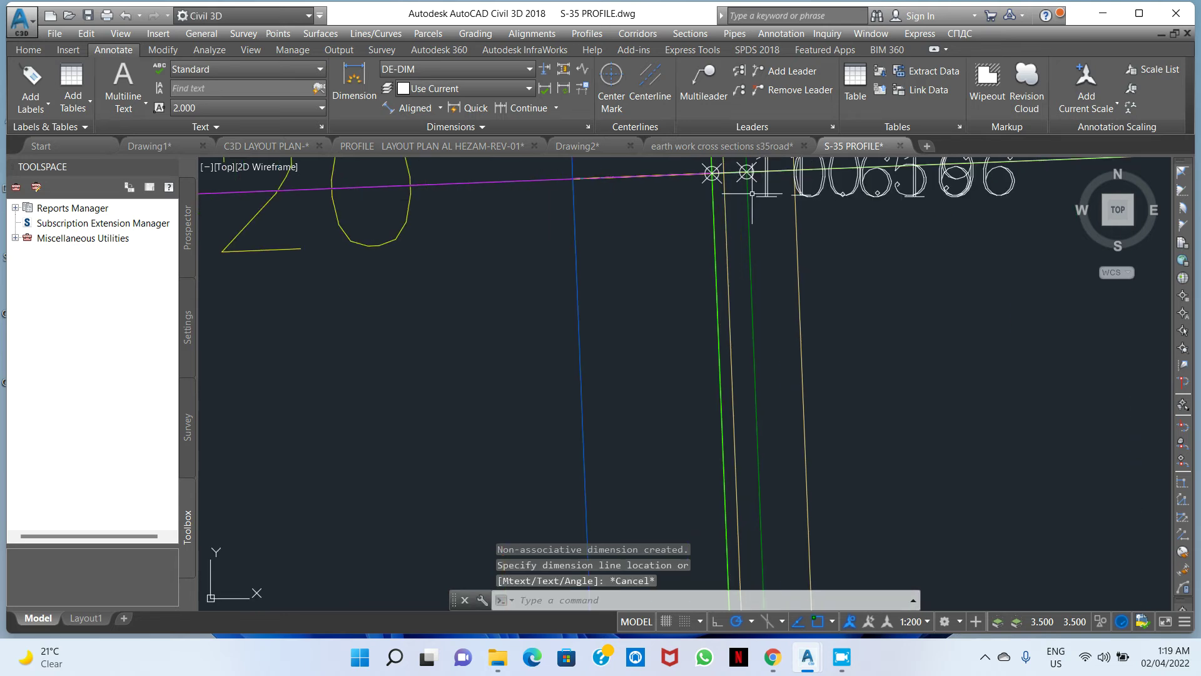
pyautogui.click(665, 265)
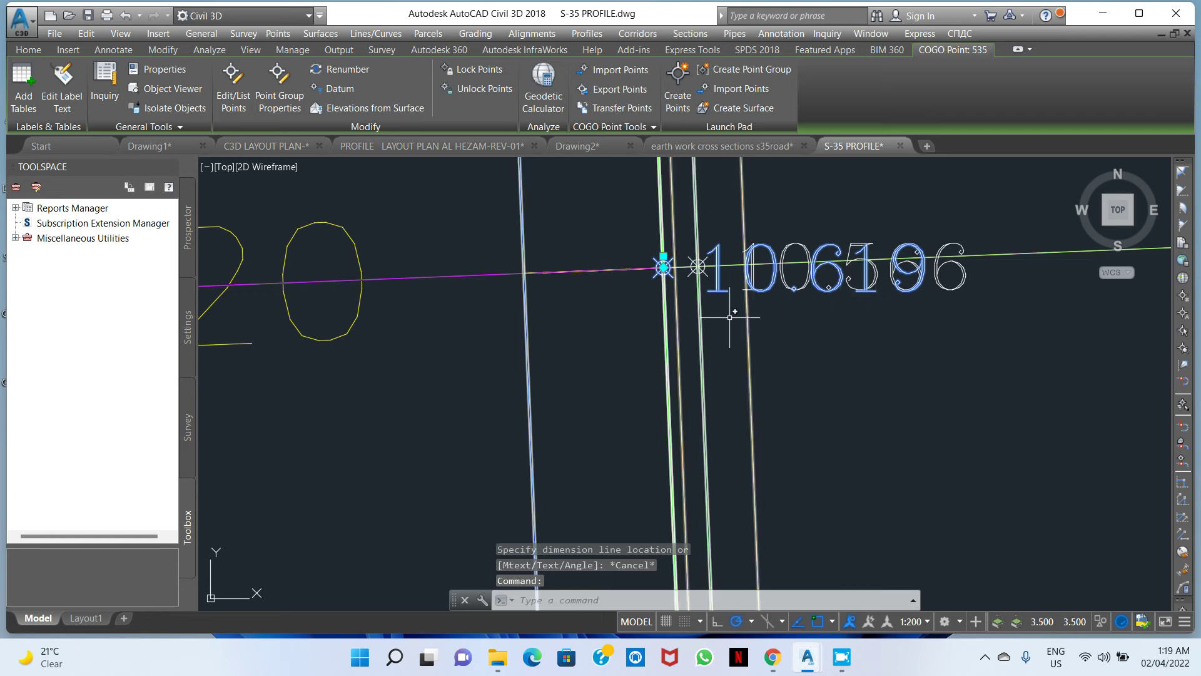
pyautogui.press('Escape')
pyautogui.scroll(2, 705, 260)
pyautogui.scroll(2, 705, 259)
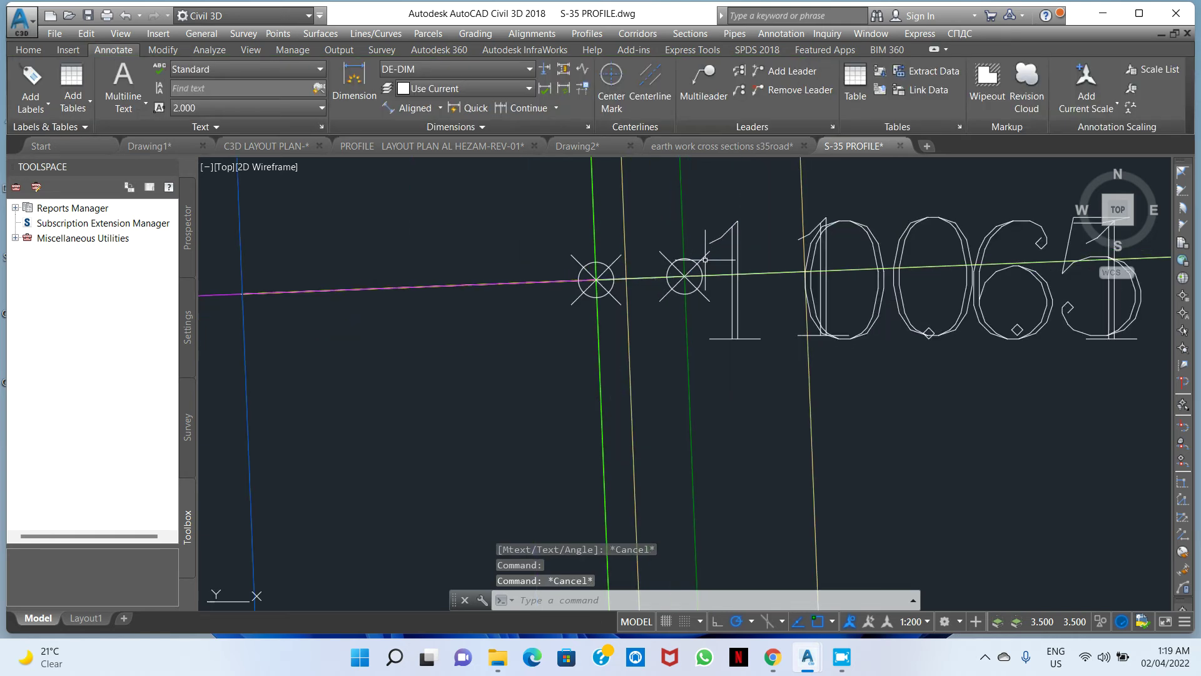
pyautogui.click(705, 259)
# Examine the outer right edge of the road assembly, where the pavement layers and daylight links meet.
pyautogui.scroll(-4, 719, 273)
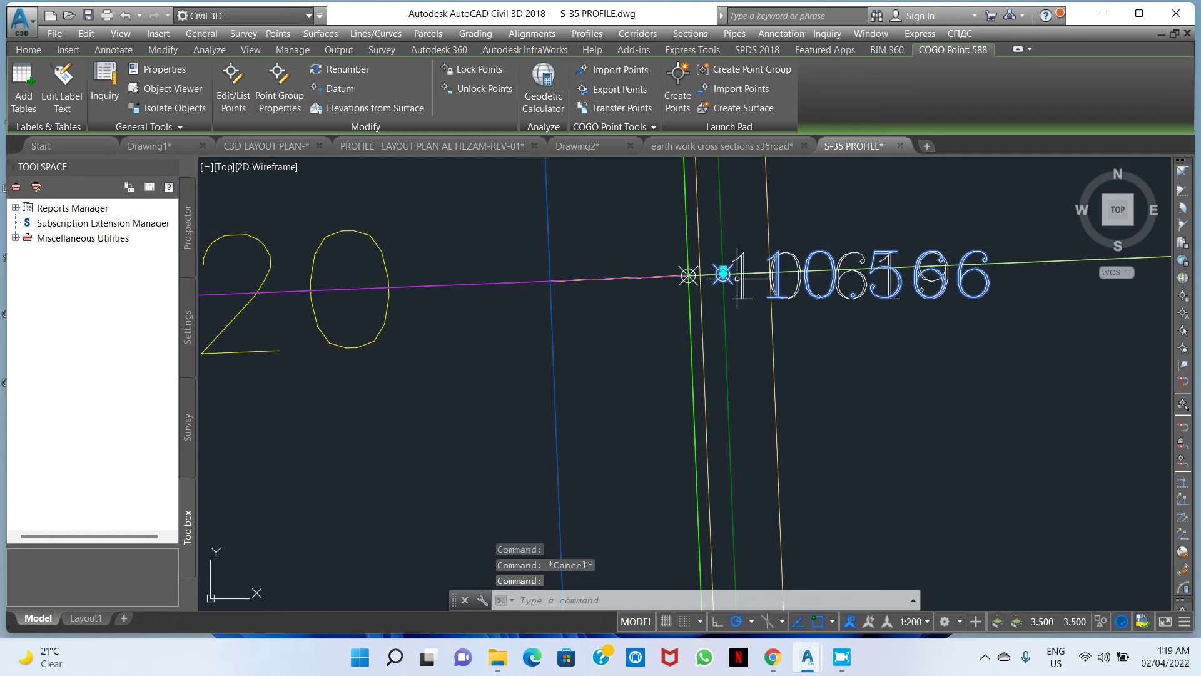
pyautogui.scroll(-4, 726, 277)
pyautogui.scroll(-3, 633, 321)
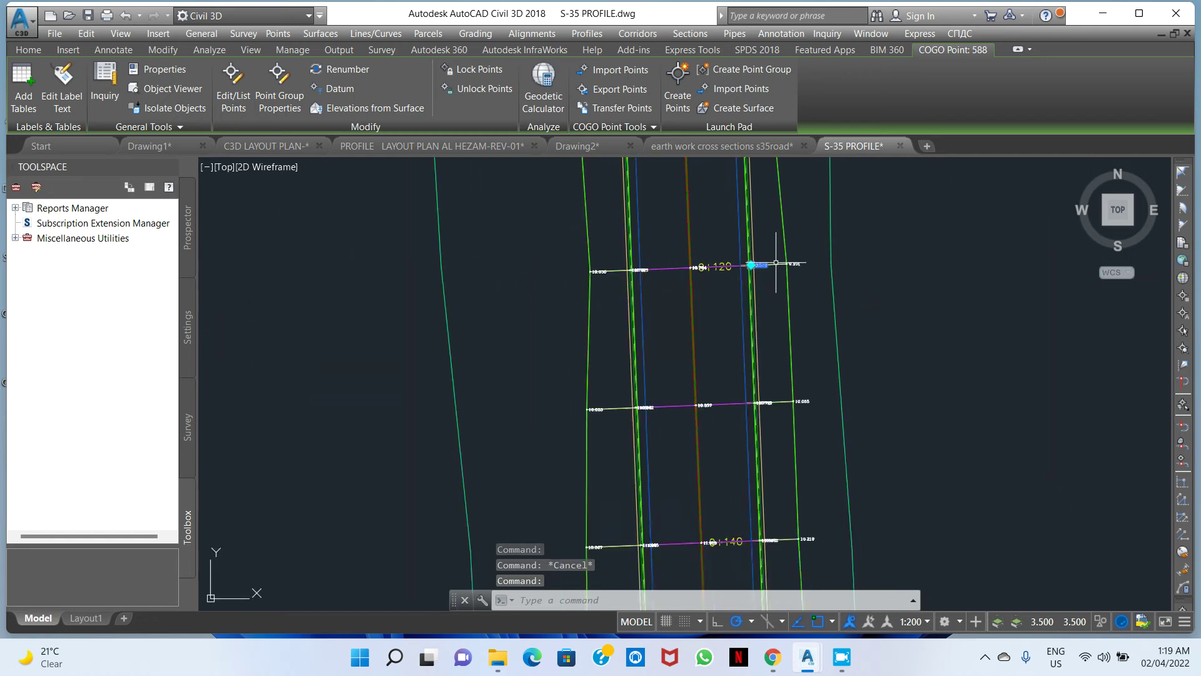
pyautogui.scroll(-4, 796, 287)
pyautogui.scroll(5, 799, 375)
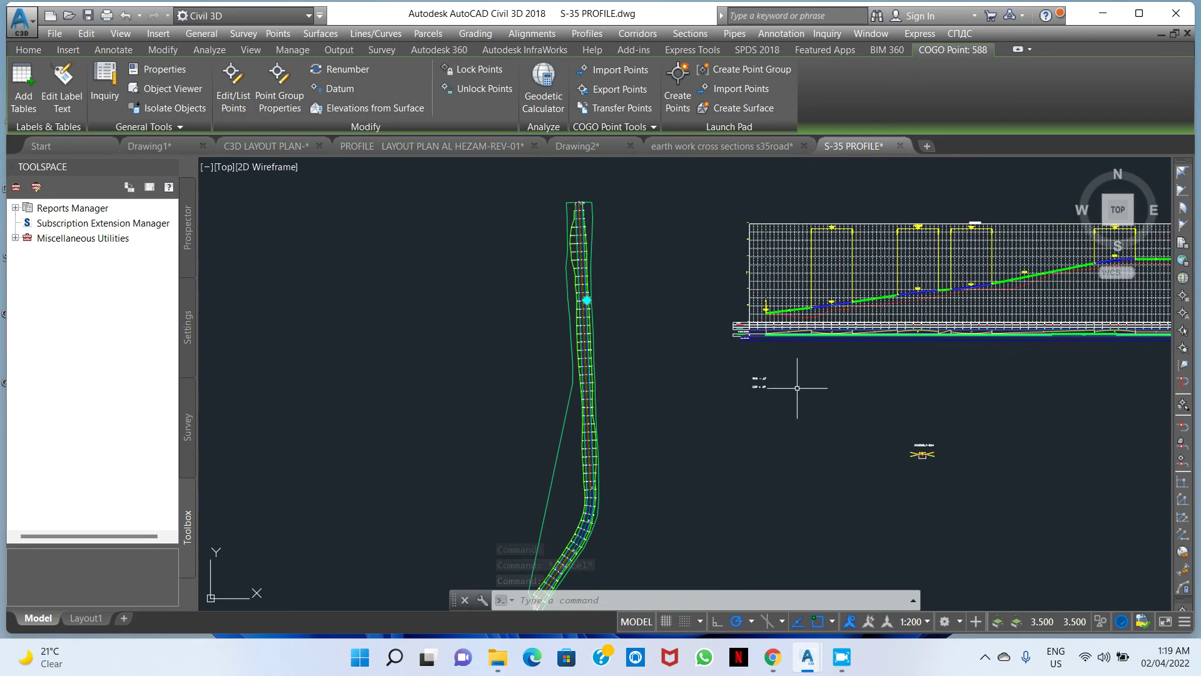
pyautogui.scroll(8, 776, 407)
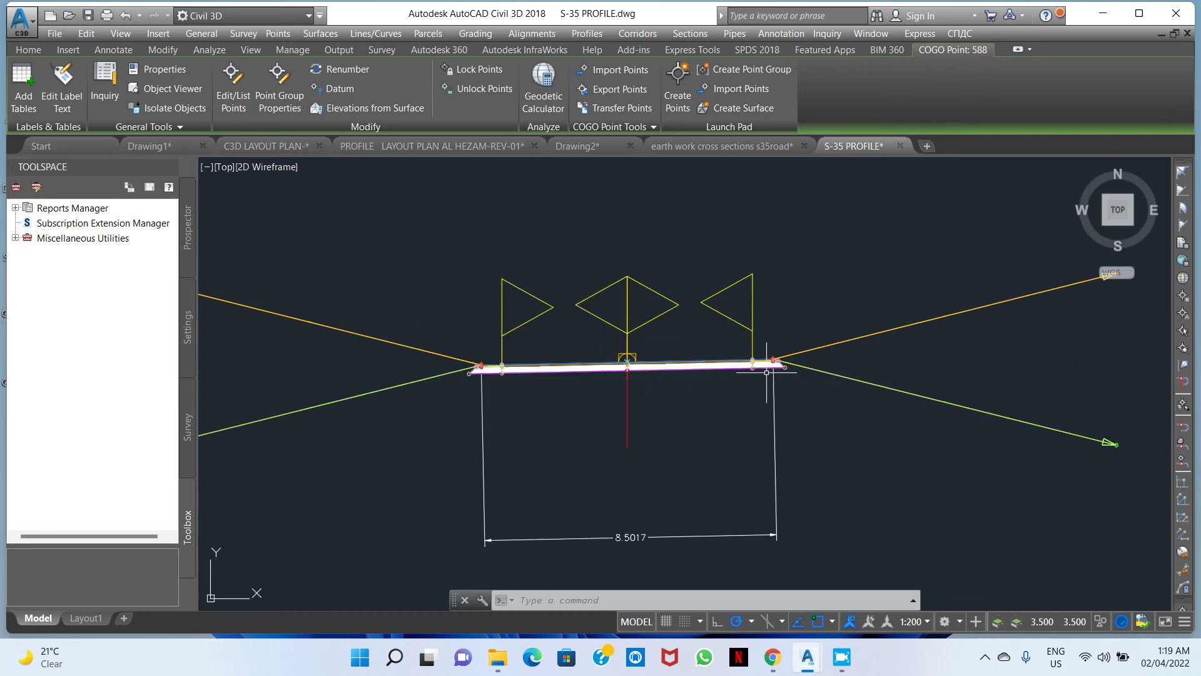
pyautogui.scroll(4, 839, 258)
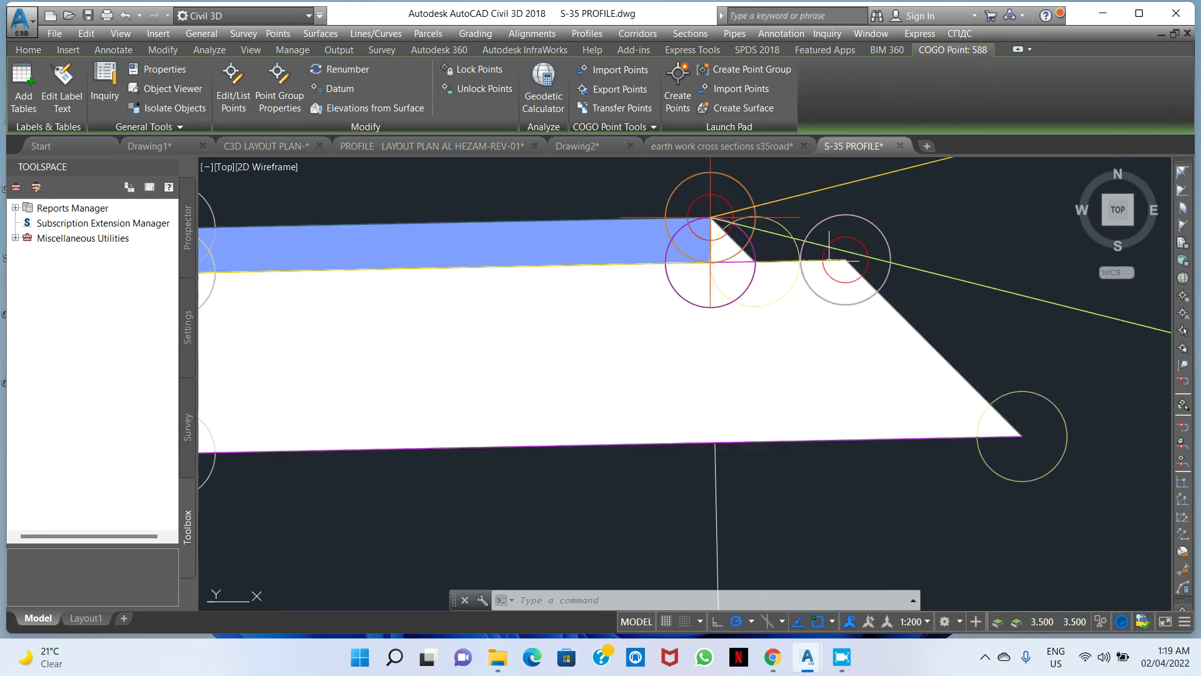
pyautogui.scroll(-4, 813, 250)
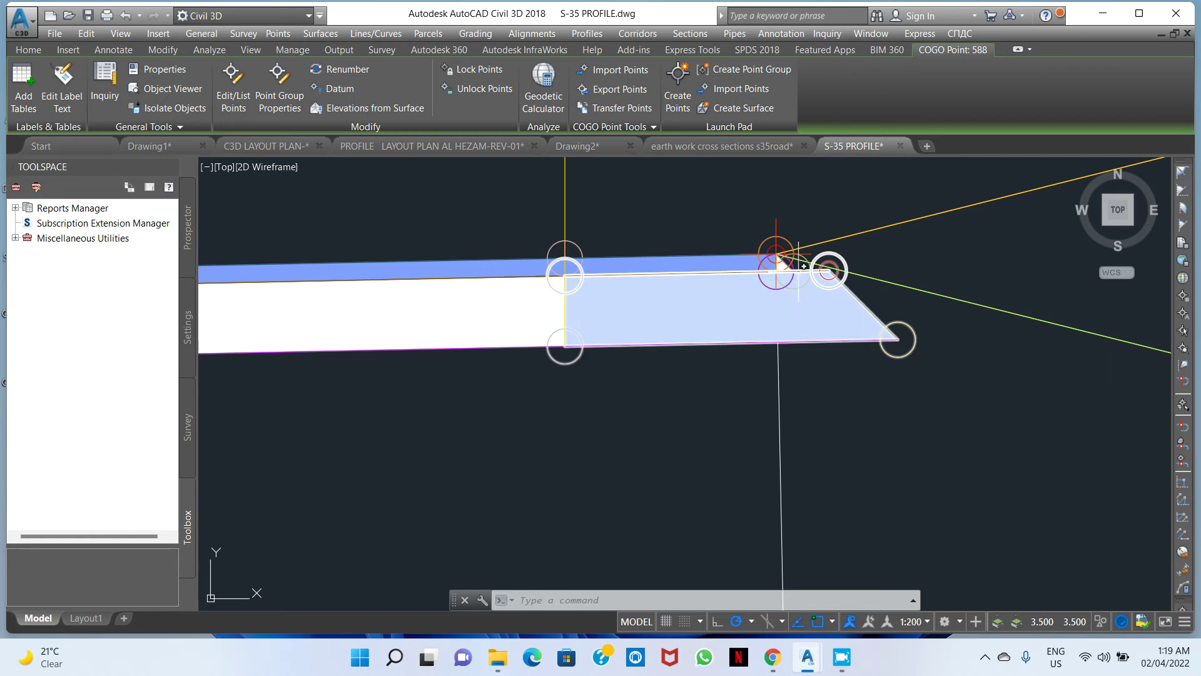
# Inspect the top pavement and shoulder edge markers of the road assembly, selecting the markers and clearing the selection.
pyautogui.scroll(4, 786, 240)
pyautogui.click(784, 224)
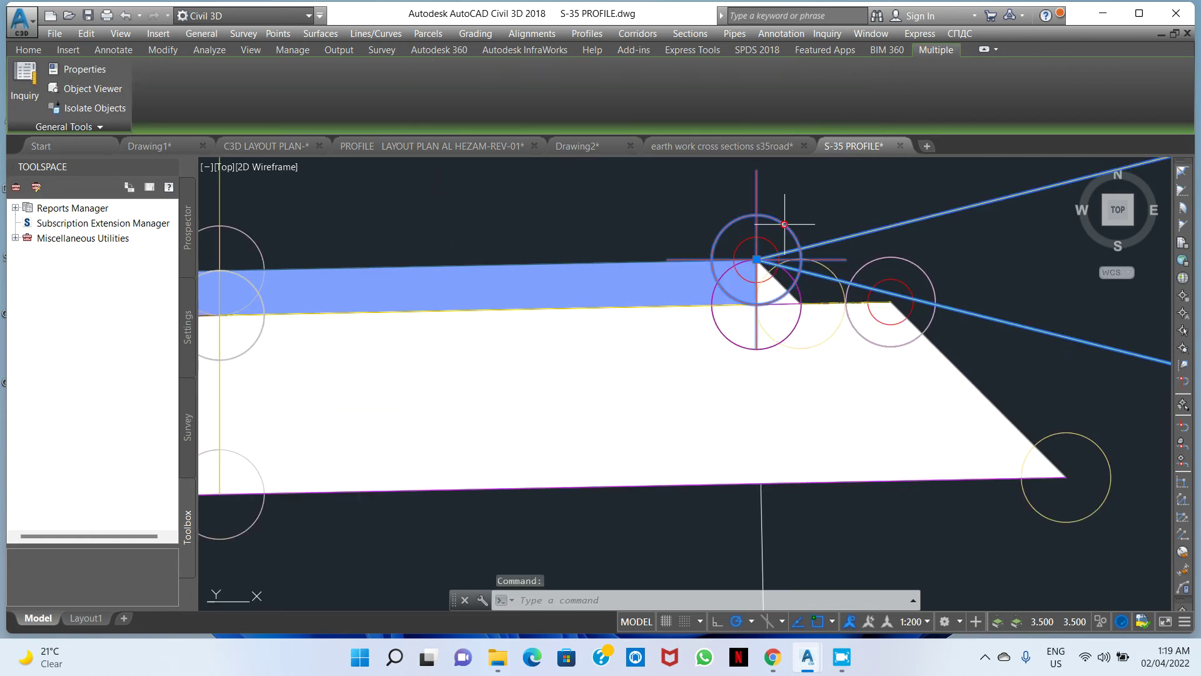
pyautogui.press('Escape')
pyautogui.press('Escape')
pyautogui.click(905, 261)
pyautogui.press('Escape')
pyautogui.press('Escape')
# Inspect the COGO points across station 0+320, checking the overlapping pairs at both pavement edges and the EPS point's details.
pyautogui.scroll(-12, 909, 261)
pyautogui.scroll(-8, 740, 313)
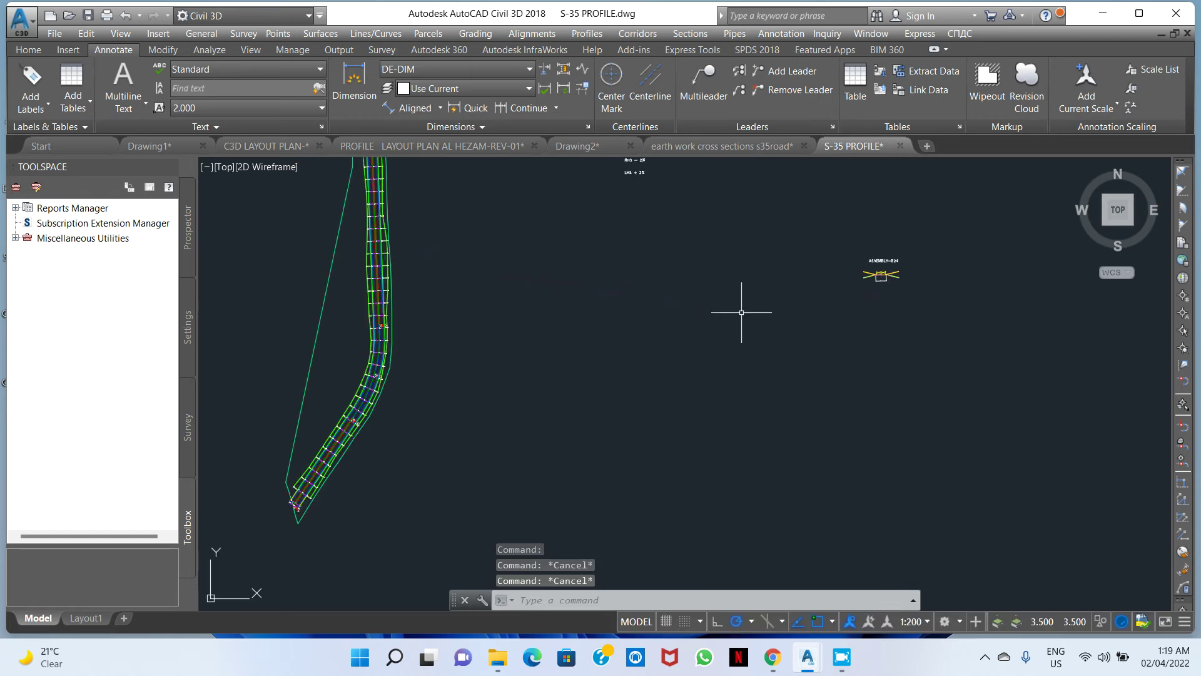
pyautogui.scroll(10, 517, 295)
pyautogui.scroll(12, 539, 273)
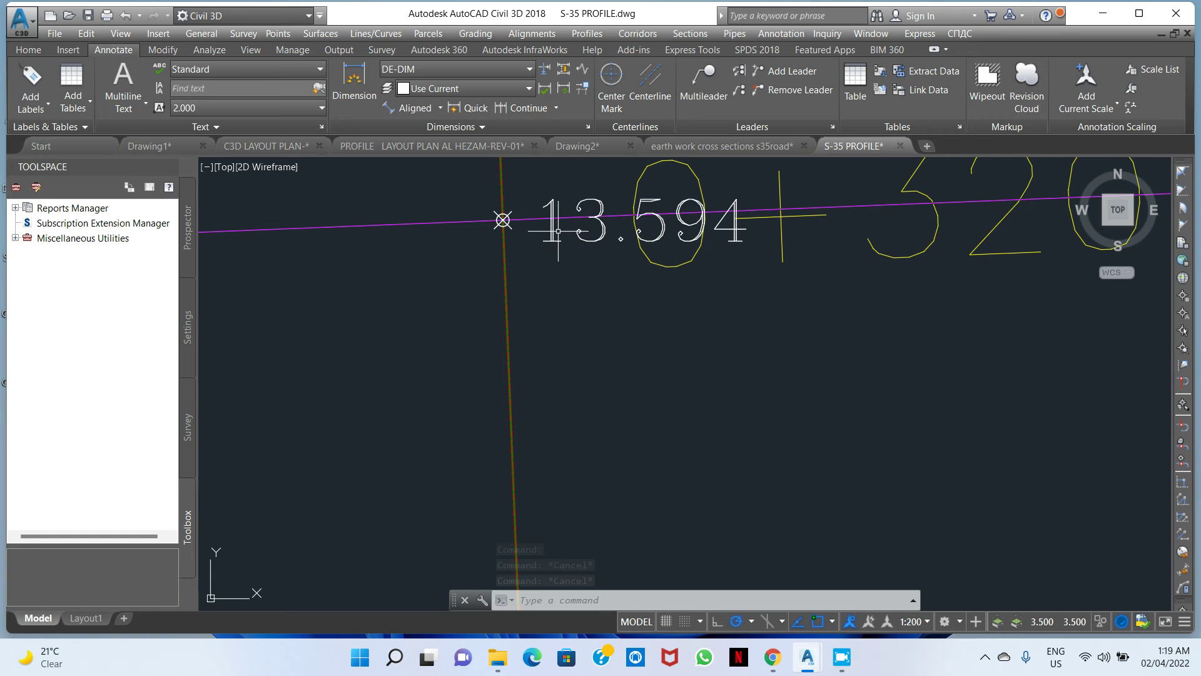
pyautogui.scroll(-5, 554, 246)
pyautogui.scroll(6, 415, 279)
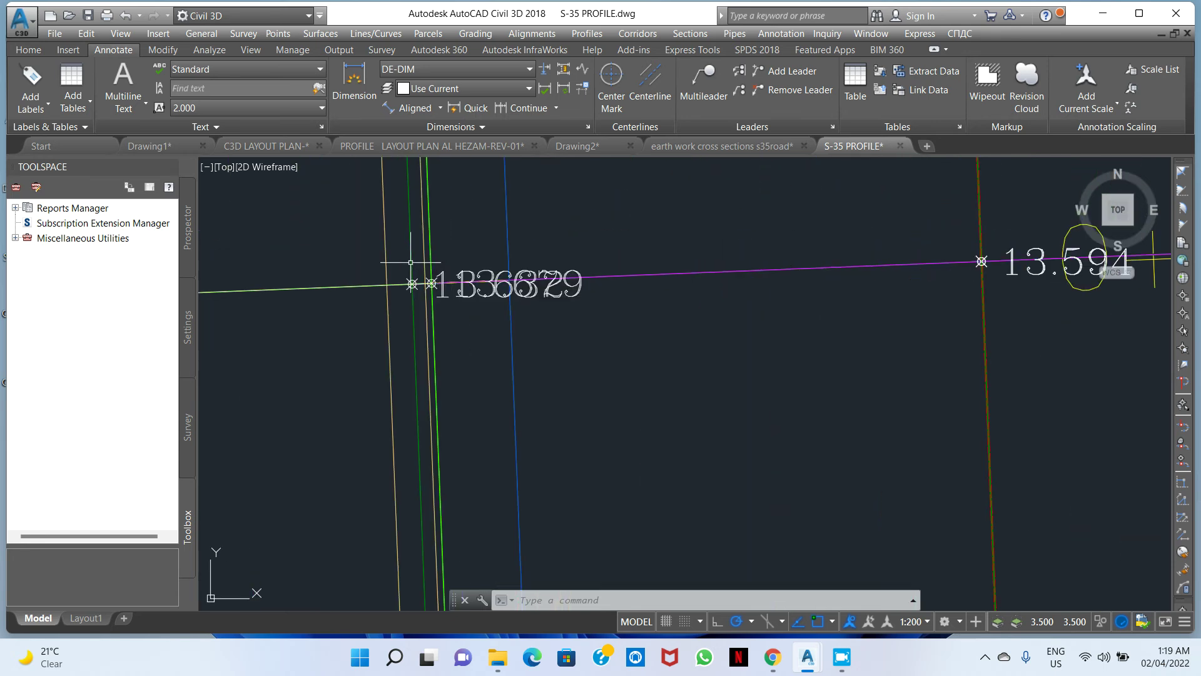
pyautogui.click(436, 287)
pyautogui.scroll(-8, 532, 282)
pyautogui.scroll(8, 802, 264)
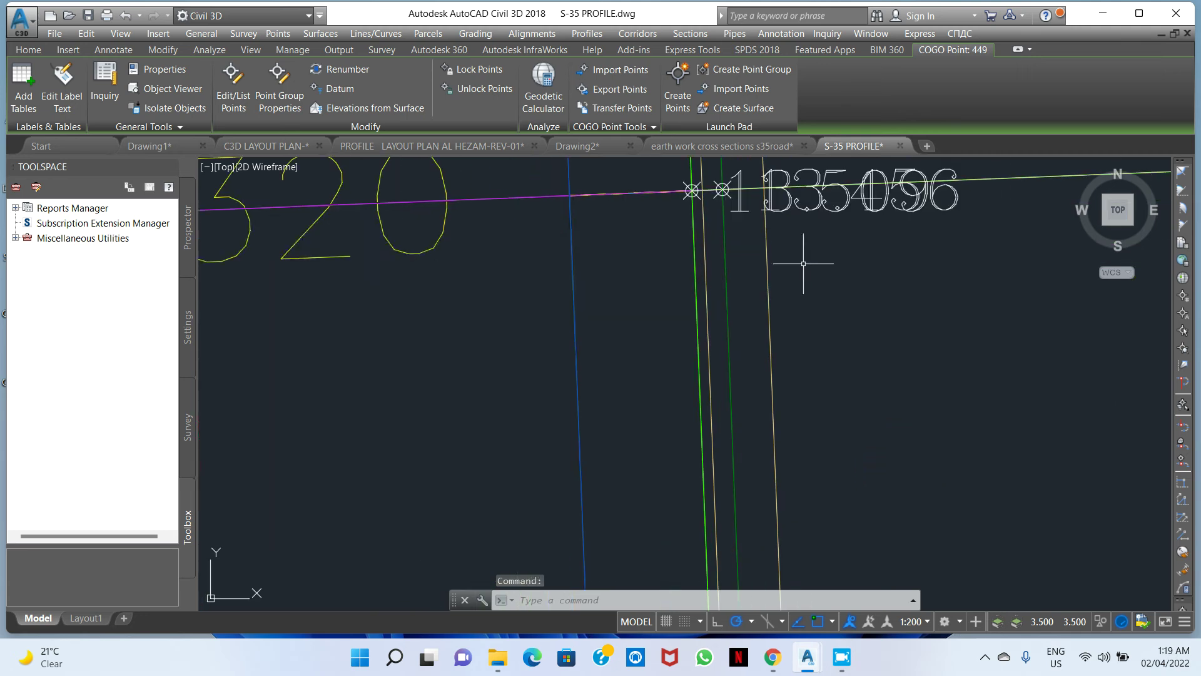
pyautogui.press('Escape')
pyautogui.press('Escape')
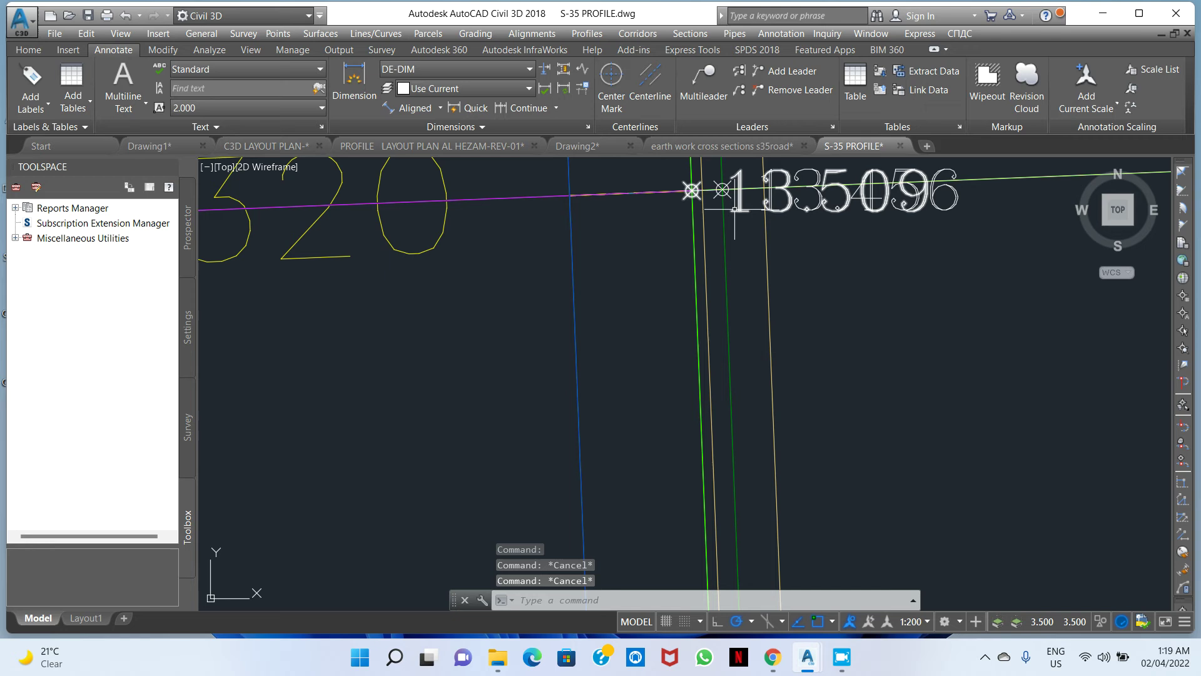
pyautogui.moveTo(734, 210)
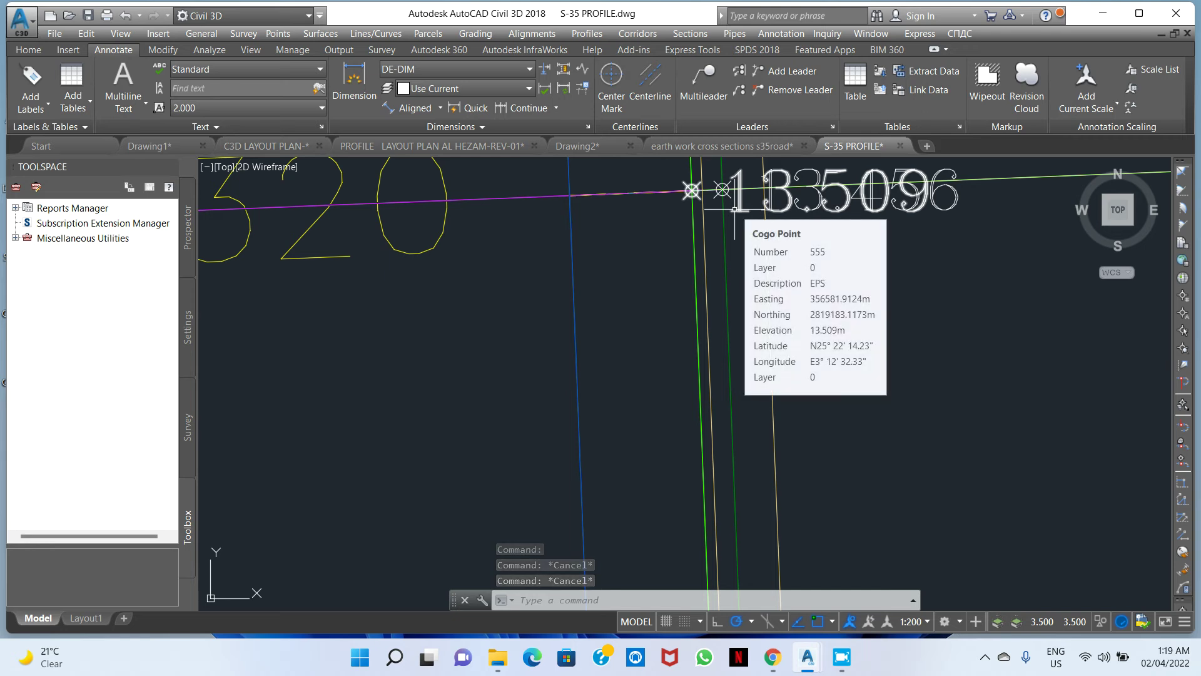
pyautogui.scroll(-5, 735, 209)
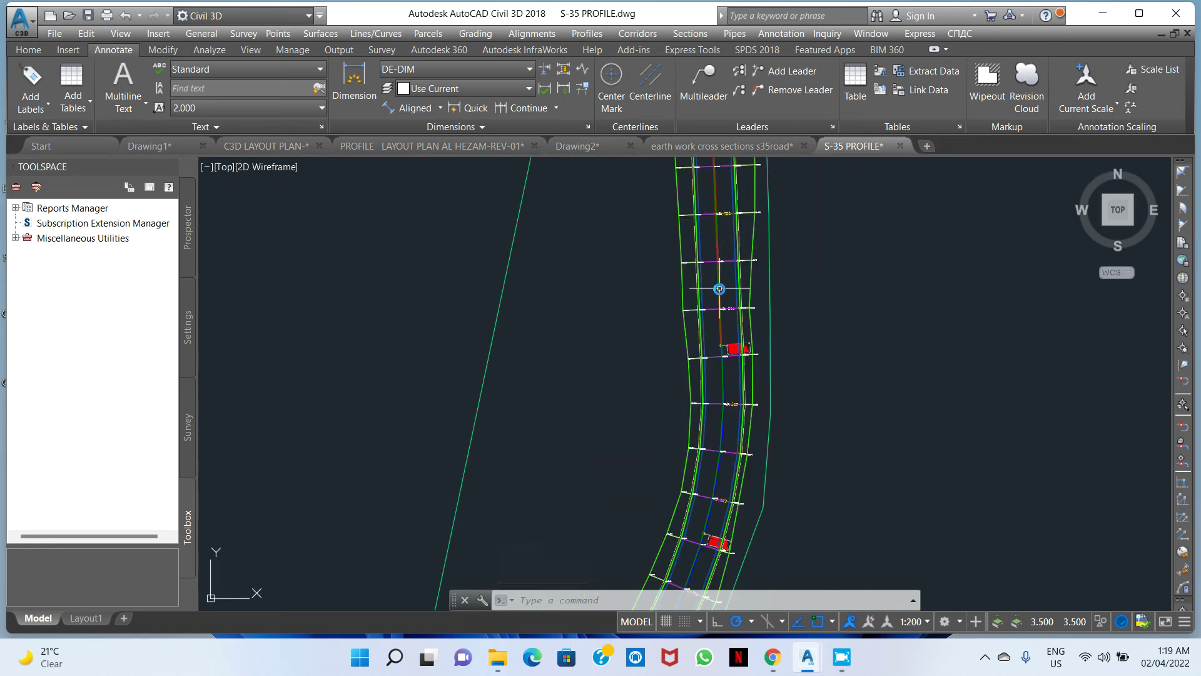
# Set the model's annotation scale to 1:100.
pyautogui.scroll(5, 719, 289)
pyautogui.scroll(-6, 736, 311)
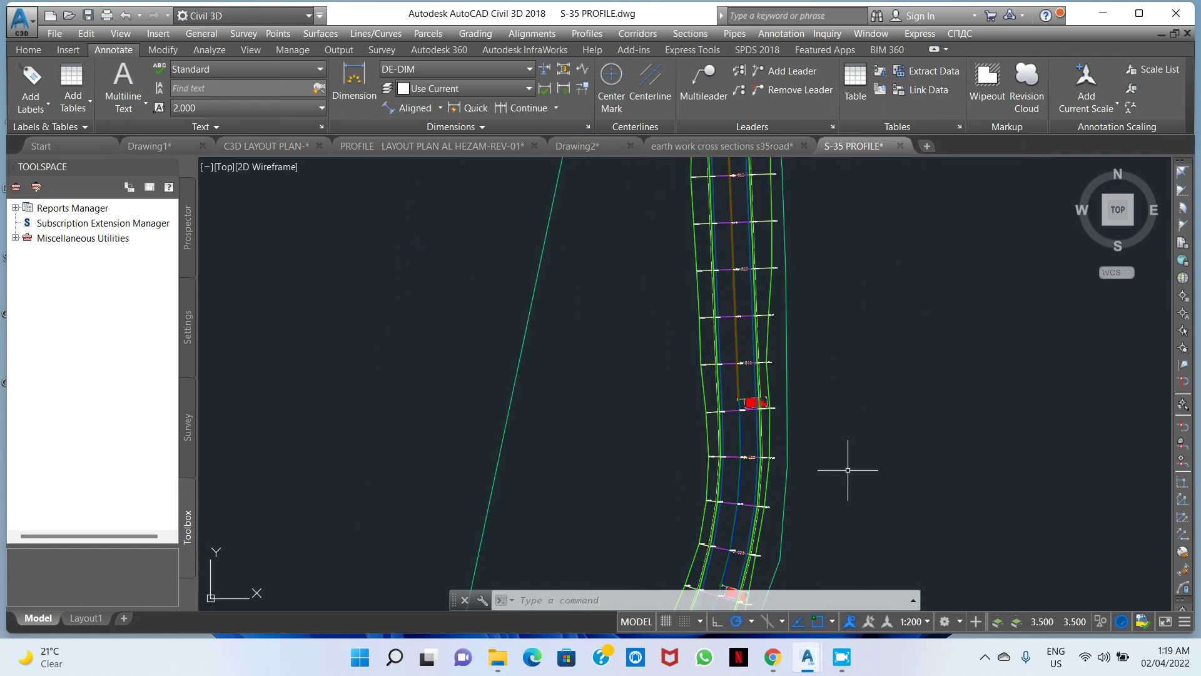
pyautogui.click(927, 621)
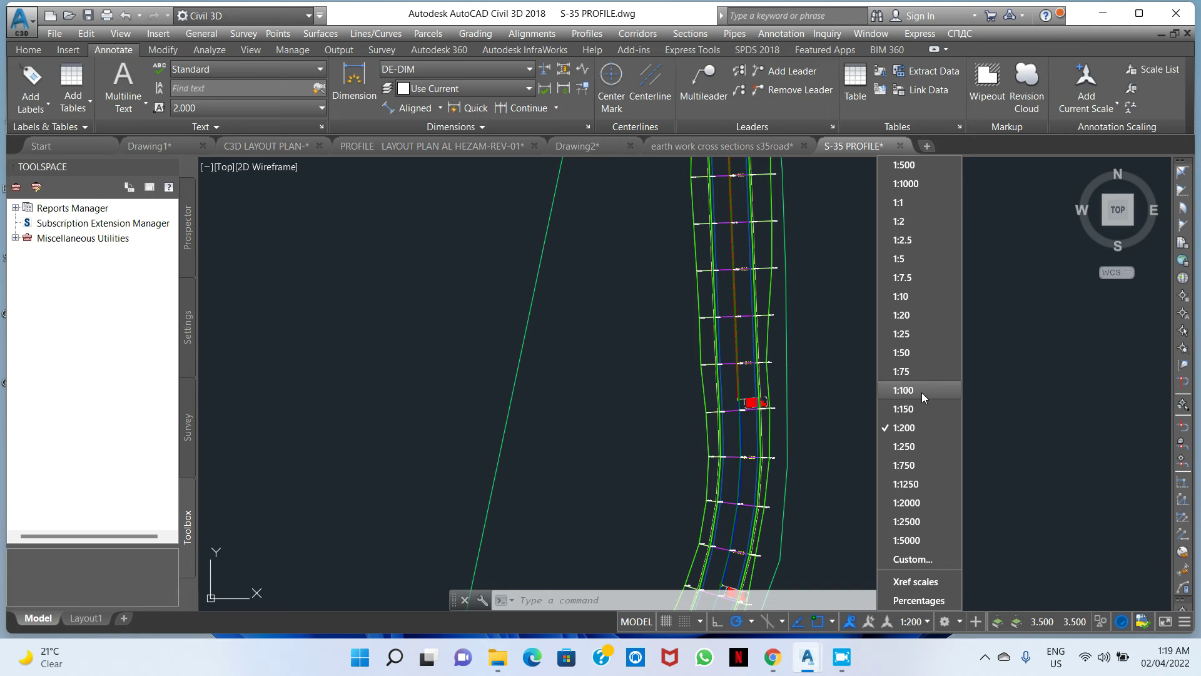
pyautogui.click(903, 390)
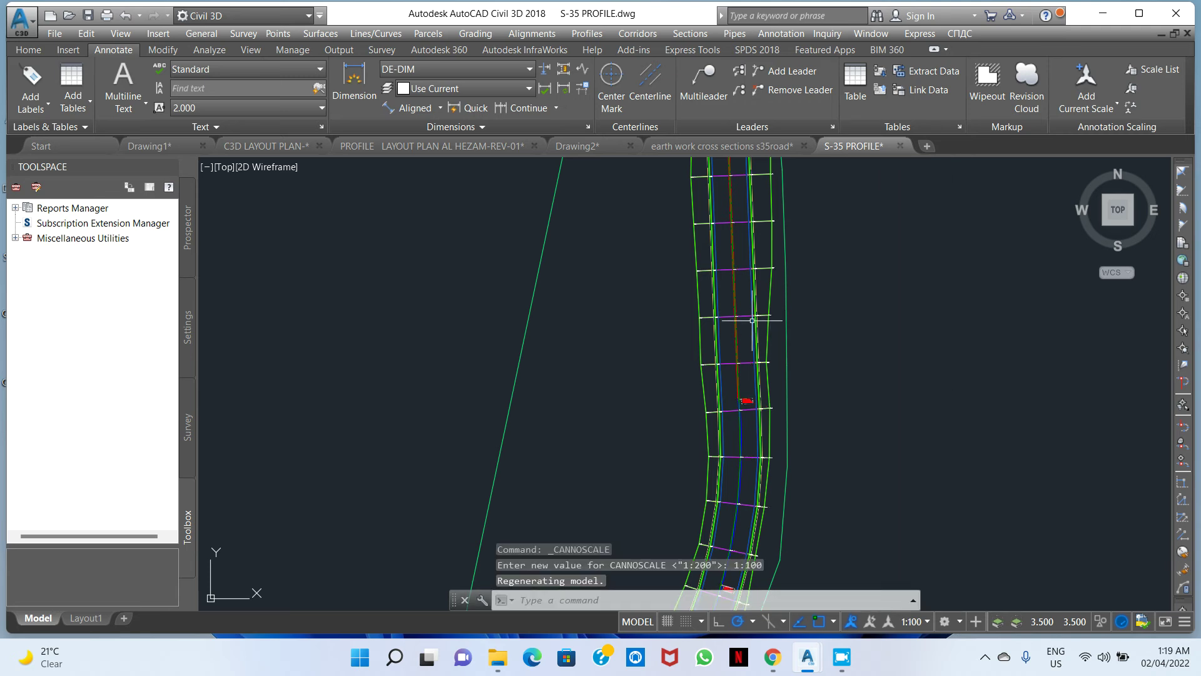
# Examine the size and spacing of the point elevation labels across and along the corridor at the 1:100 scale.
pyautogui.scroll(5, 774, 316)
pyautogui.scroll(4, 774, 316)
pyautogui.moveTo(658, 322); pyautogui.dragTo(775, 313, button='middle')
pyautogui.scroll(-6, 776, 313)
pyautogui.moveTo(485, 323); pyautogui.dragTo(624, 321, button='middle')
pyautogui.scroll(4, 625, 321)
pyautogui.moveTo(510, 317); pyautogui.dragTo(678, 322, button='middle')
pyautogui.scroll(-12, 678, 320)
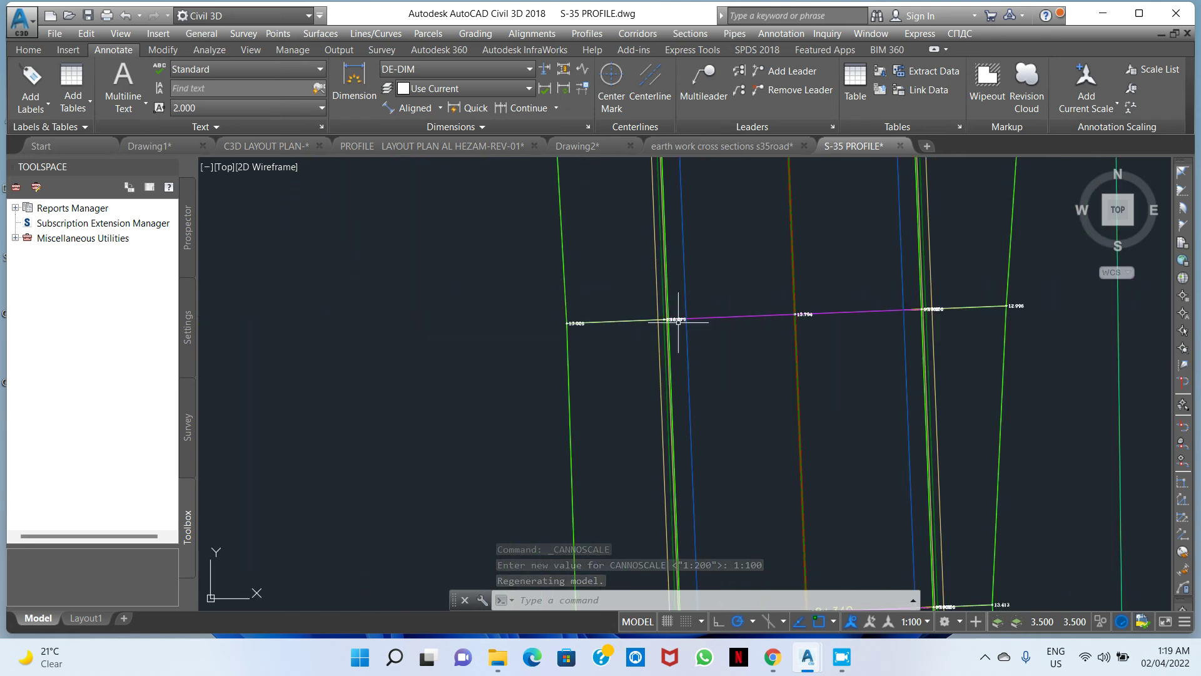
pyautogui.moveTo(691, 275); pyautogui.dragTo(683, 358, button='middle')
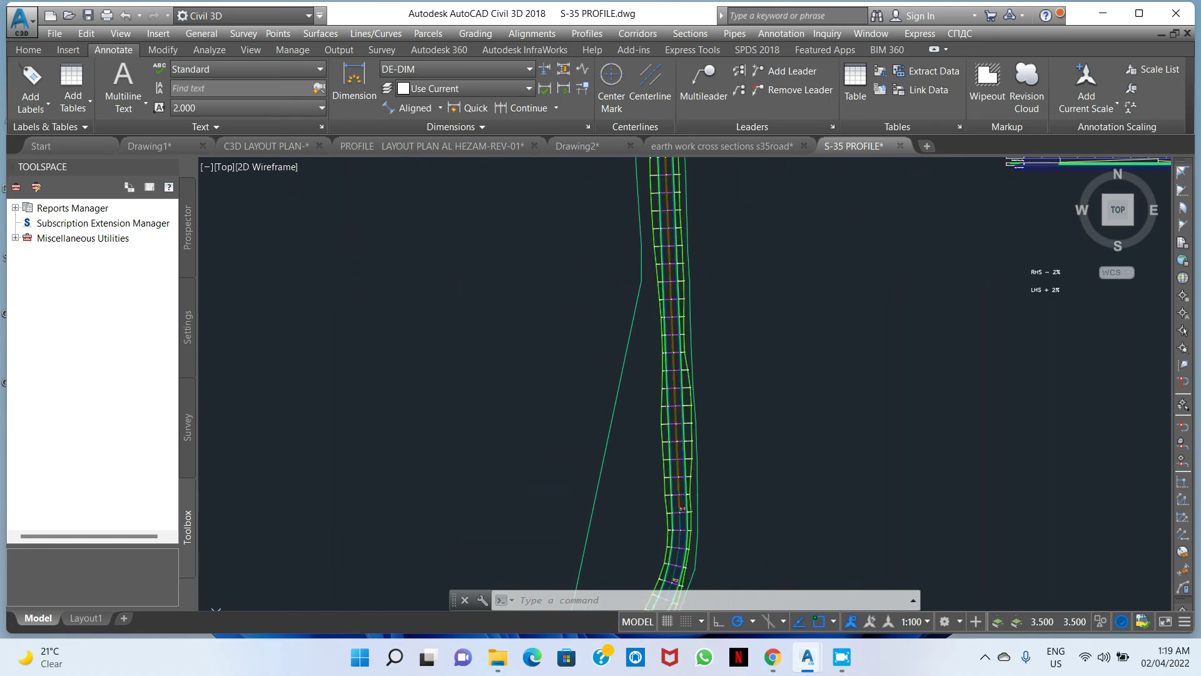
pyautogui.scroll(7, 683, 358)
pyautogui.scroll(5, 626, 313)
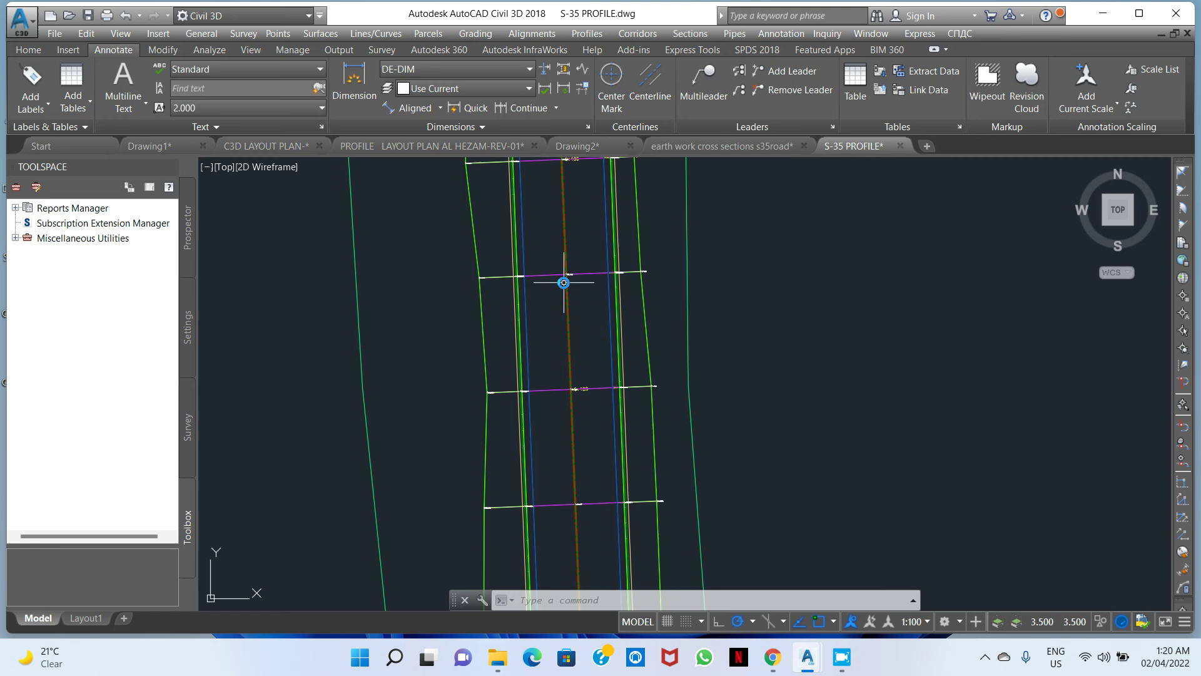
# Open the GRADING PLAN label style for editing from the group properties of a centerline COGO point.
pyautogui.click(627, 286)
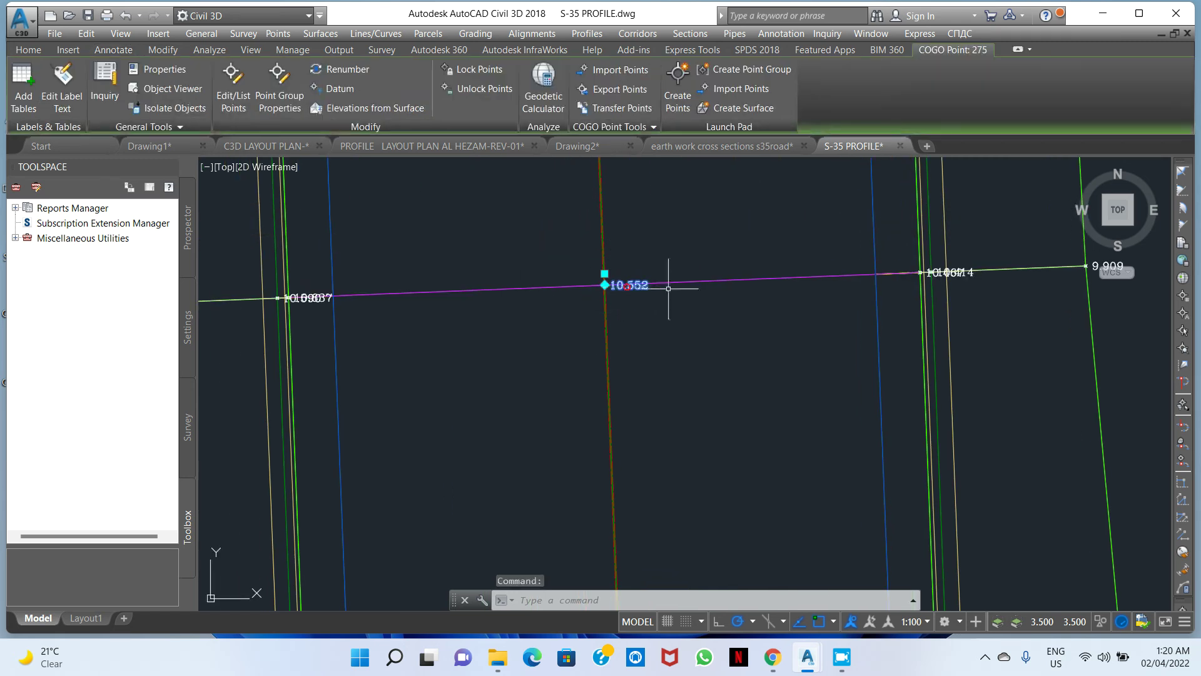
pyautogui.rightClick(611, 268)
pyautogui.click(713, 372)
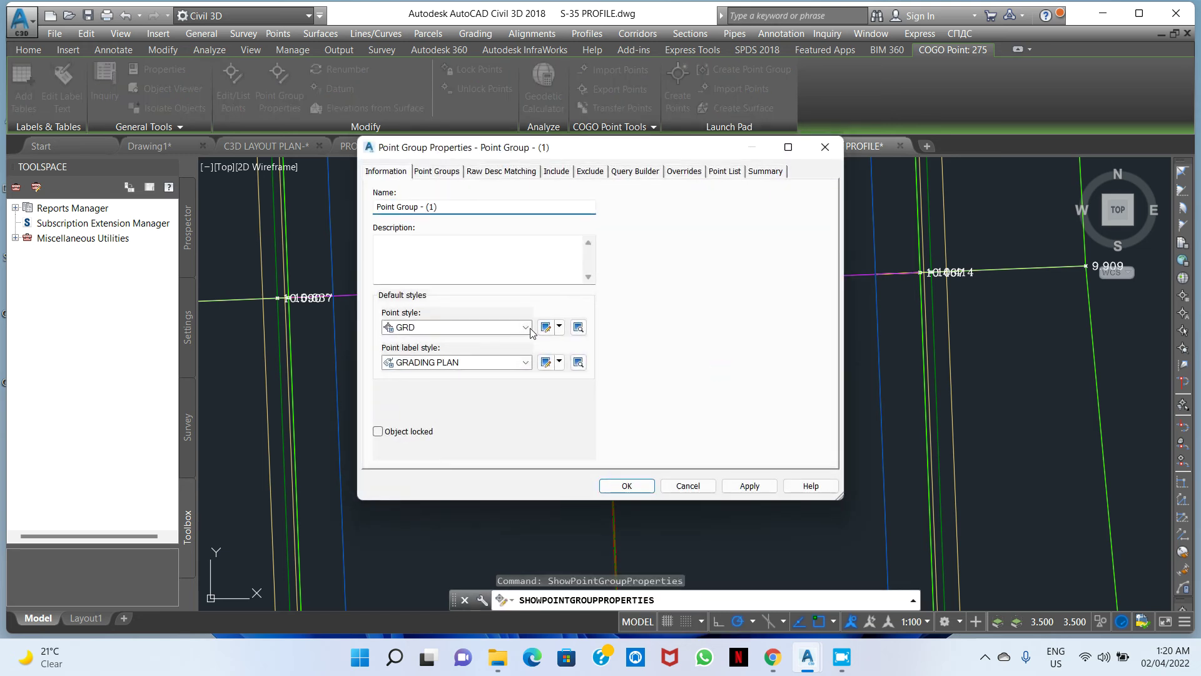
pyautogui.click(545, 363)
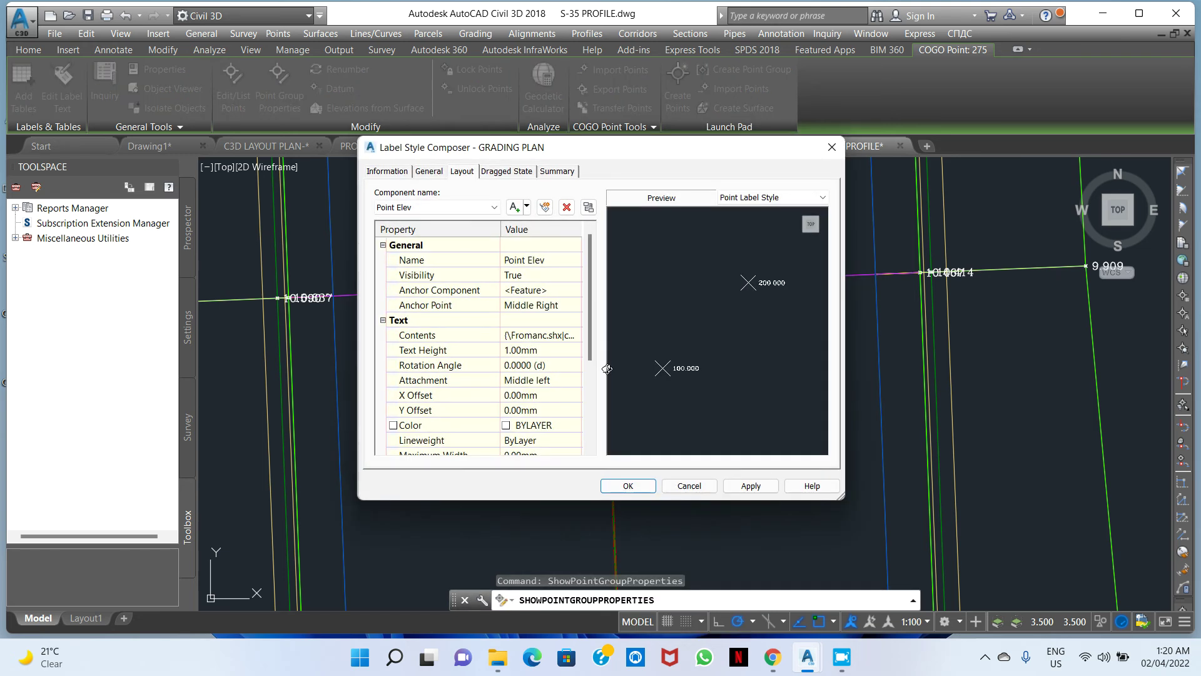
# Review the GRADING PLAN label style's general settings and the Point Elev component's text height, maximum width and border gap.
pyautogui.click(550, 350)
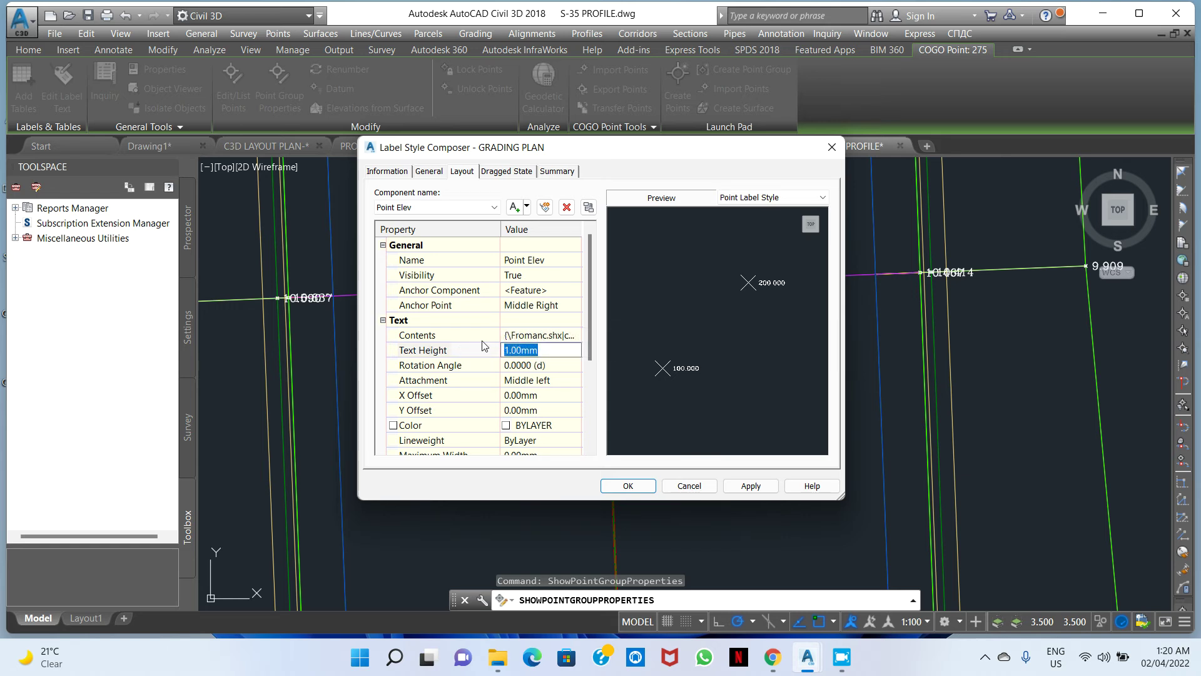
pyautogui.click(429, 171)
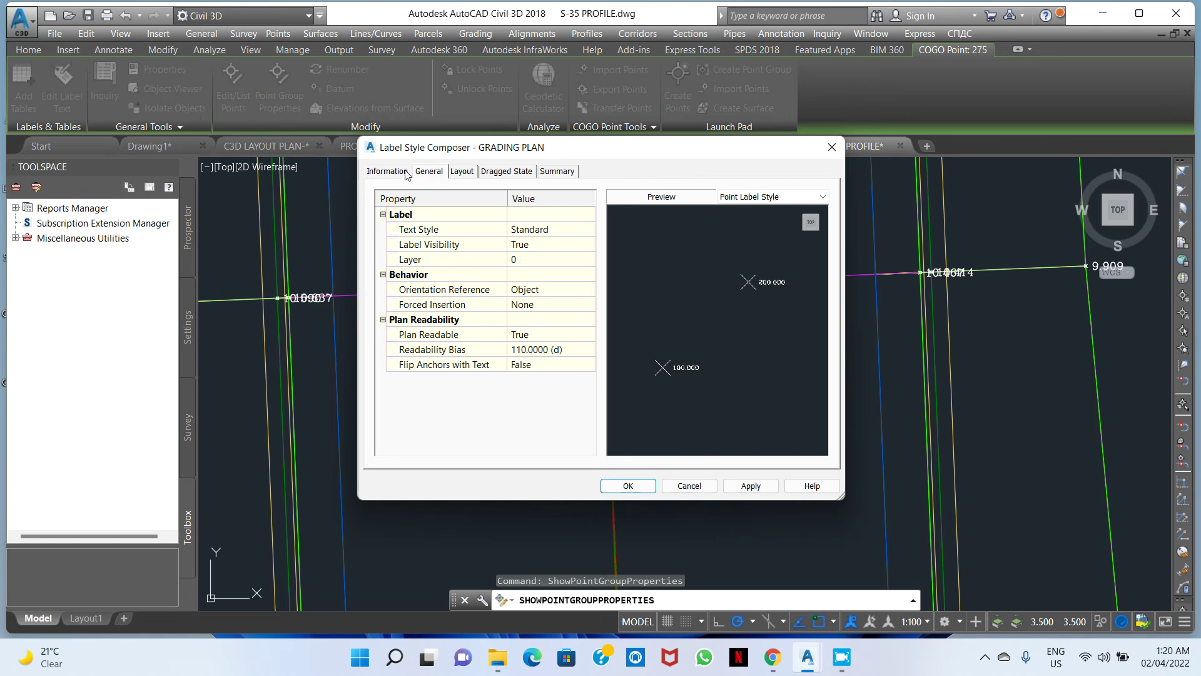
pyautogui.click(404, 172)
pyautogui.click(425, 172)
pyautogui.click(461, 172)
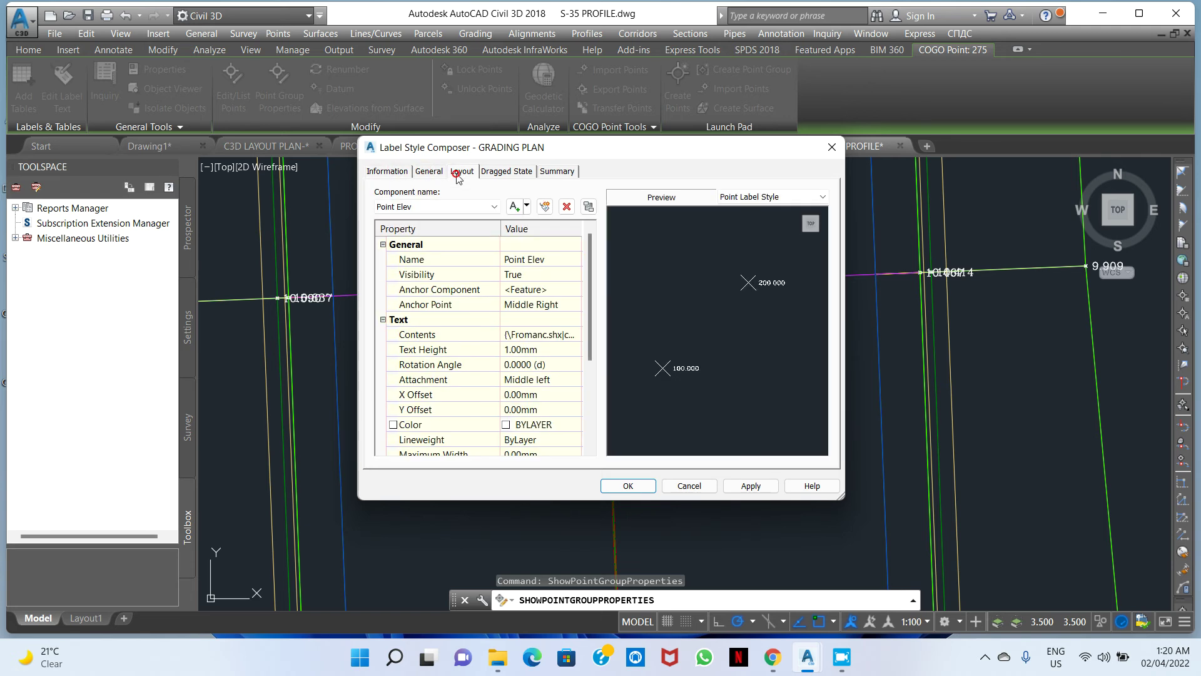
pyautogui.scroll(-3, 552, 309)
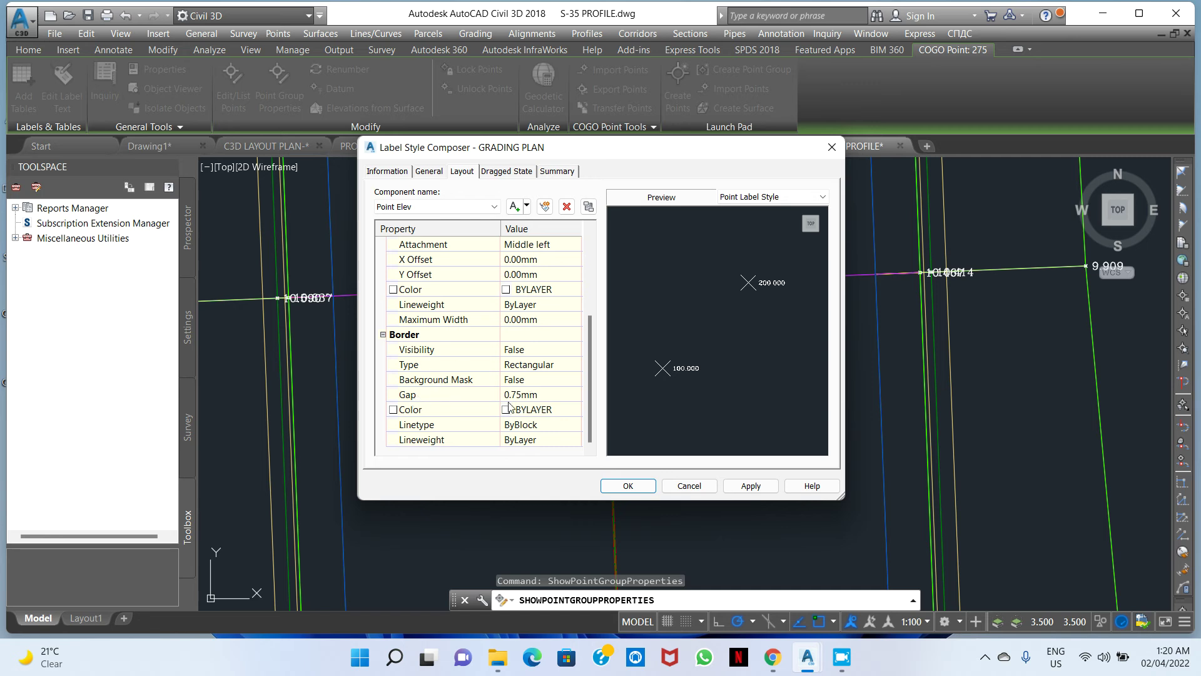
pyautogui.click(529, 394)
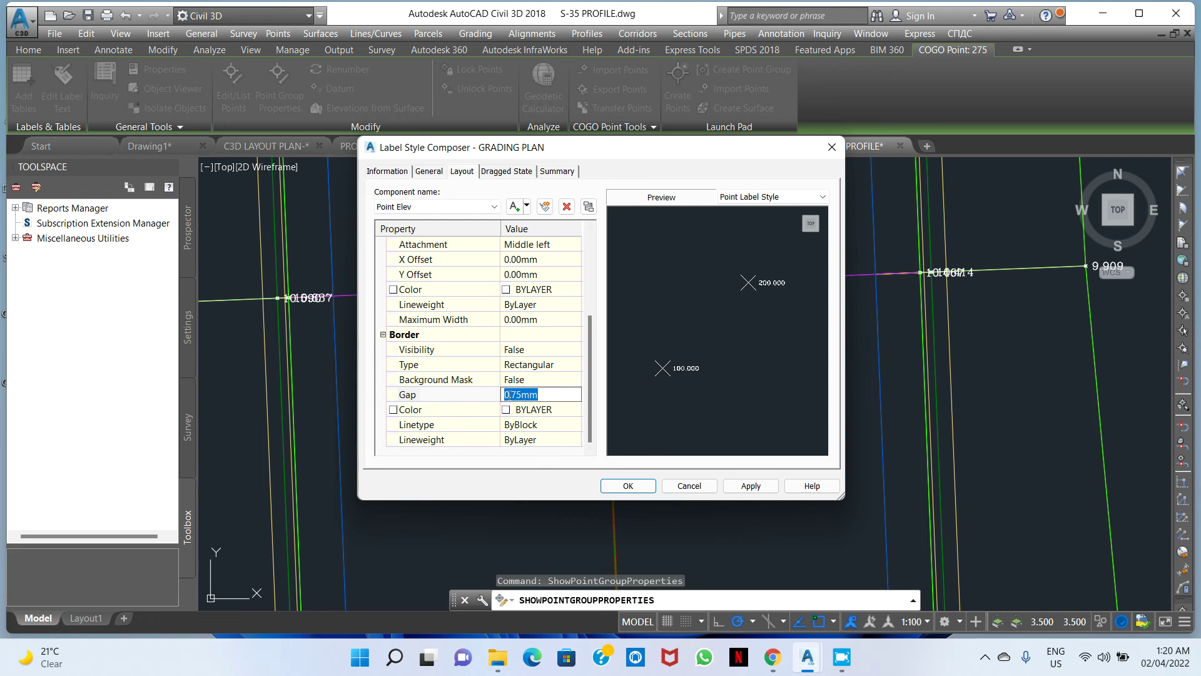
pyautogui.click(572, 319)
pyautogui.scroll(1, 536, 275)
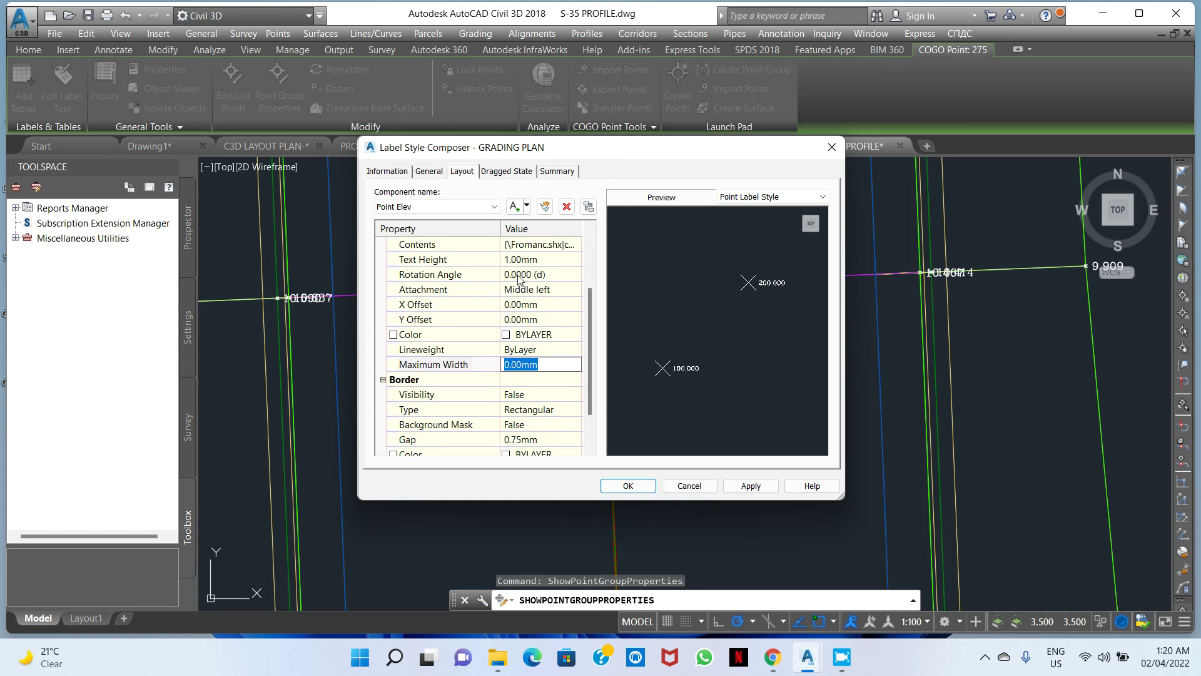
pyautogui.scroll(2, 518, 279)
# Color the Point Elevation text green in the Point Elev component's contents and save the GRADING PLAN label style.
pyautogui.click(550, 335)
pyautogui.click(572, 333)
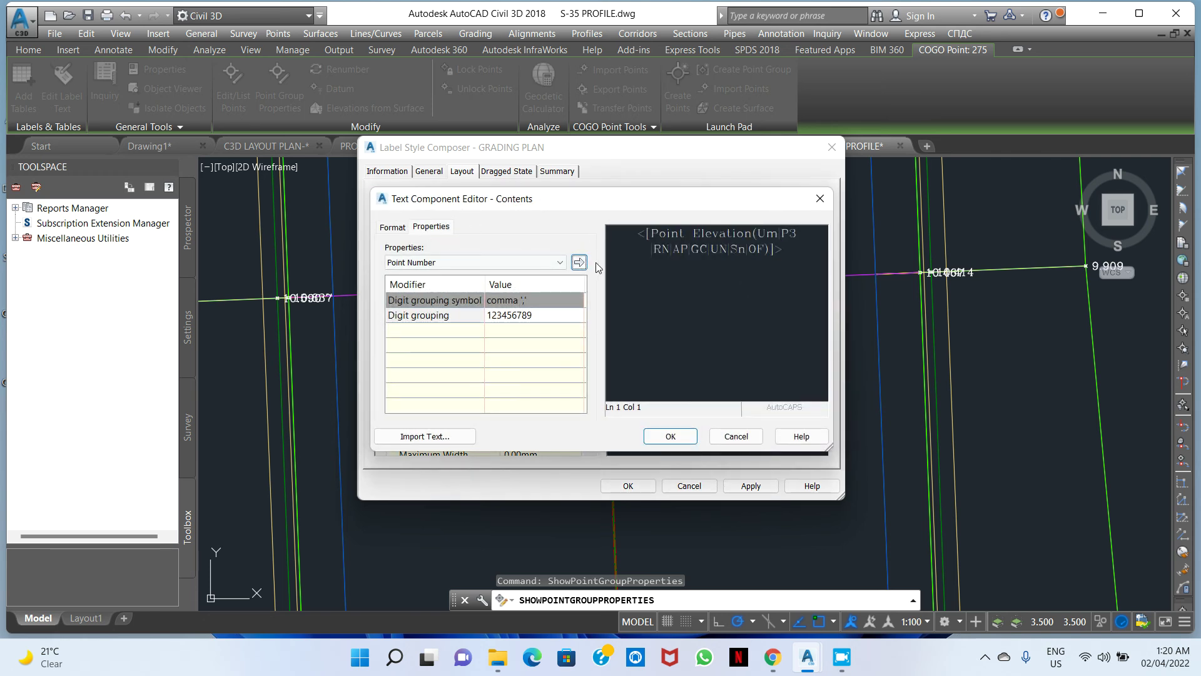
pyautogui.click(655, 253)
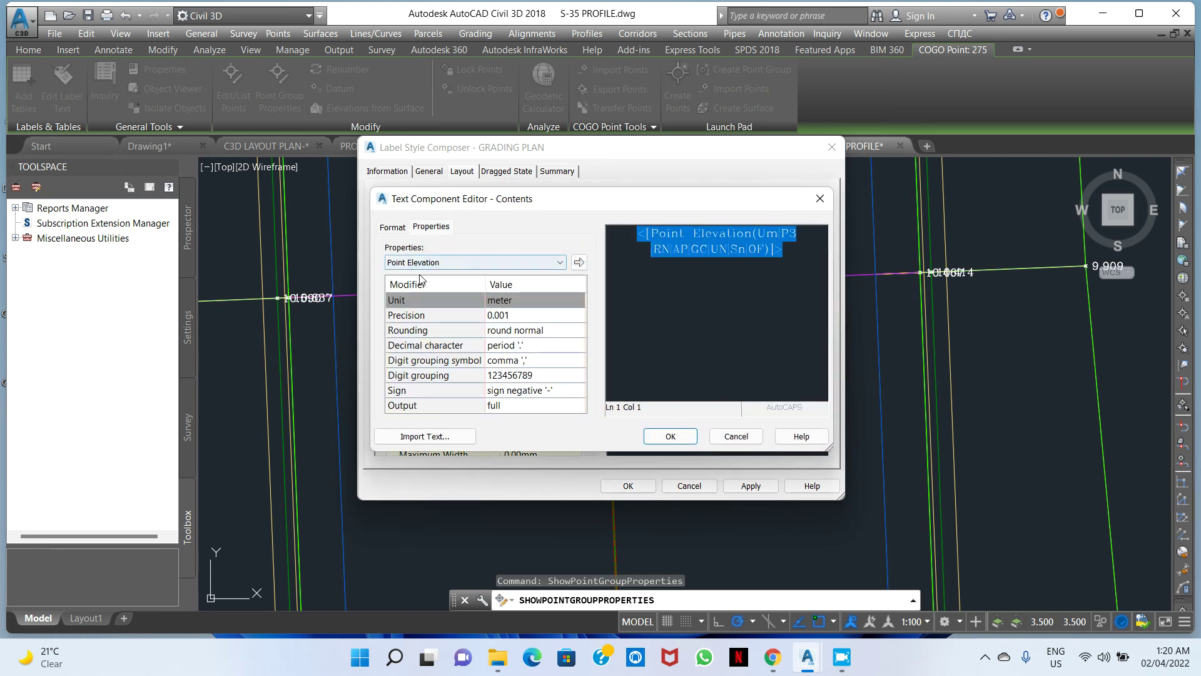
pyautogui.click(393, 228)
pyautogui.click(433, 355)
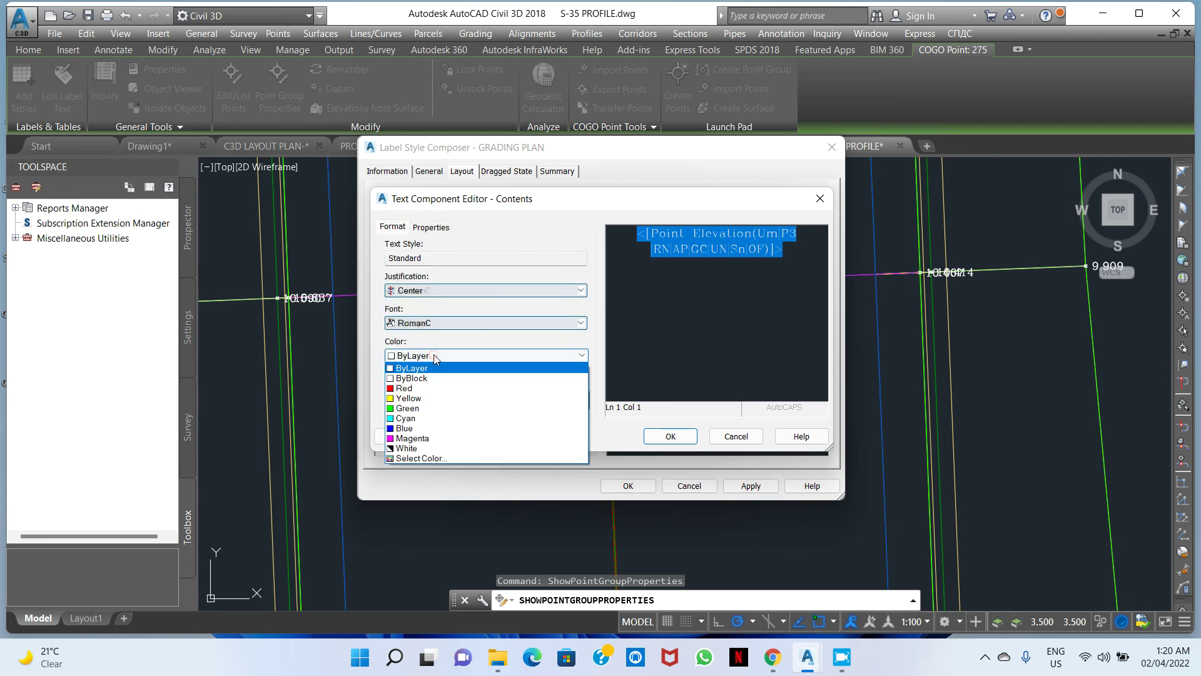
pyautogui.click(418, 410)
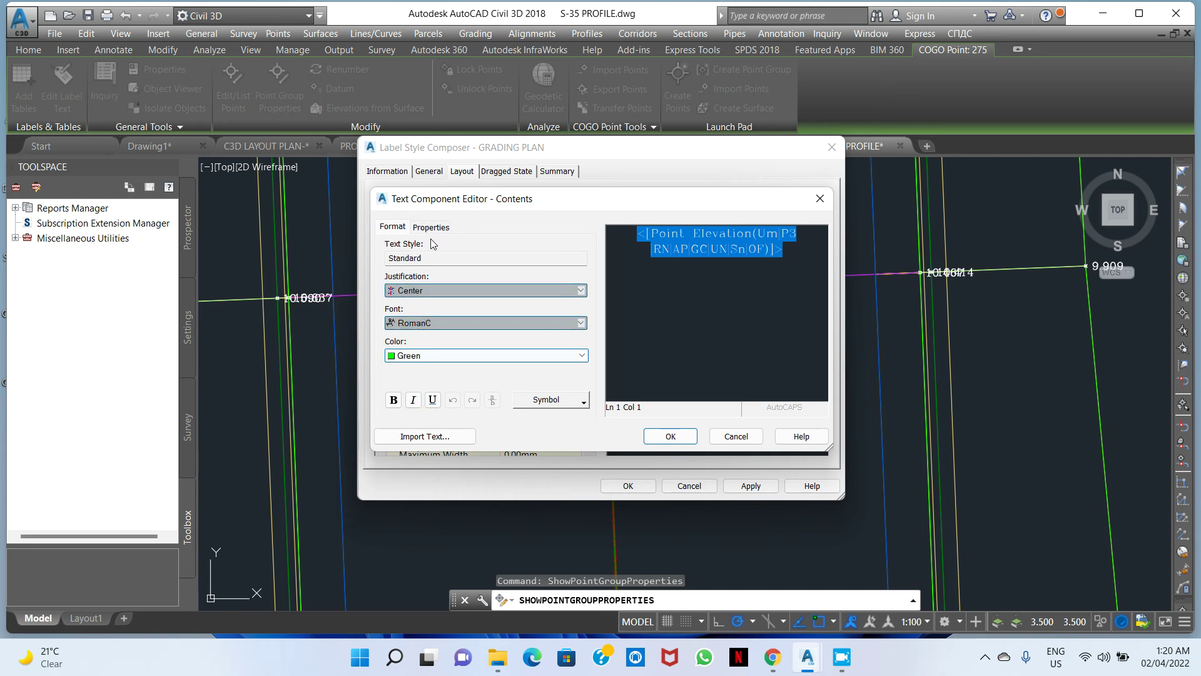
pyautogui.click(641, 255)
pyautogui.moveTo(802, 261); pyautogui.dragTo(610, 227)
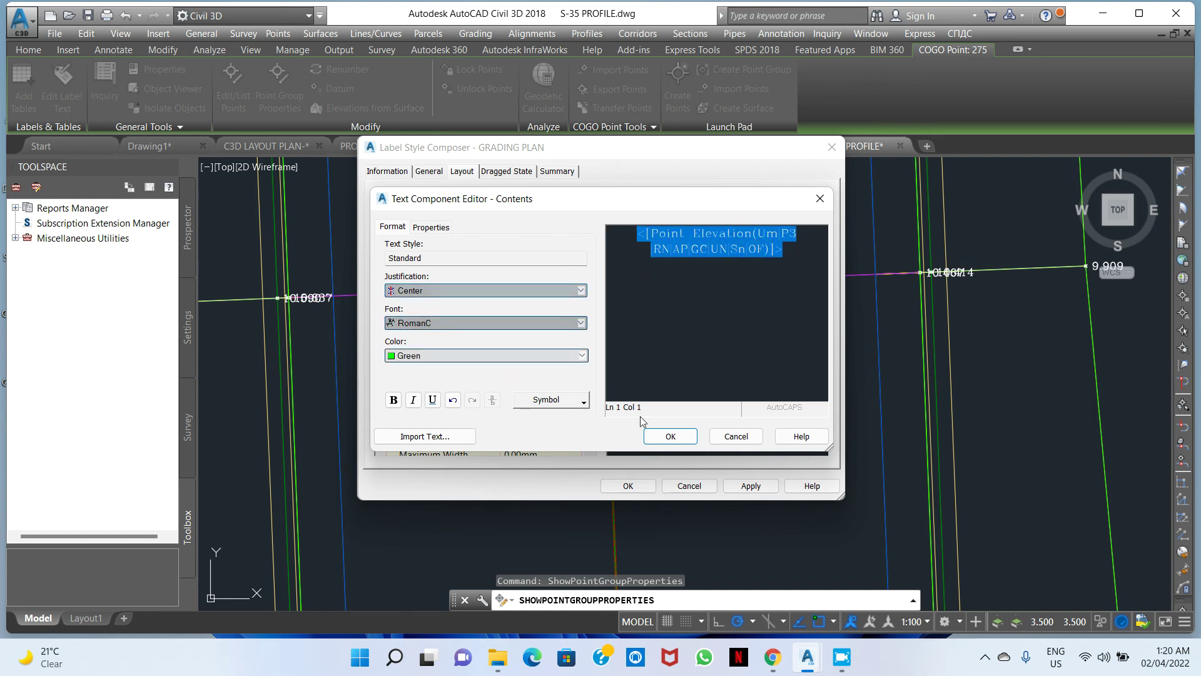
pyautogui.click(669, 436)
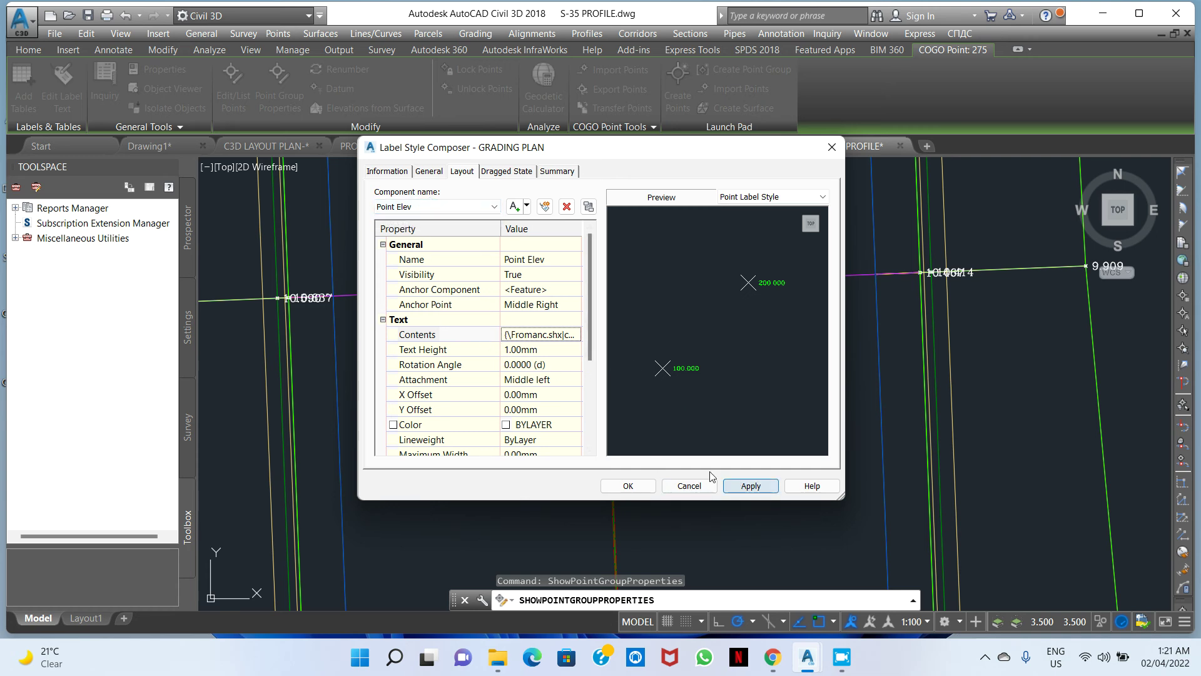
pyautogui.click(631, 489)
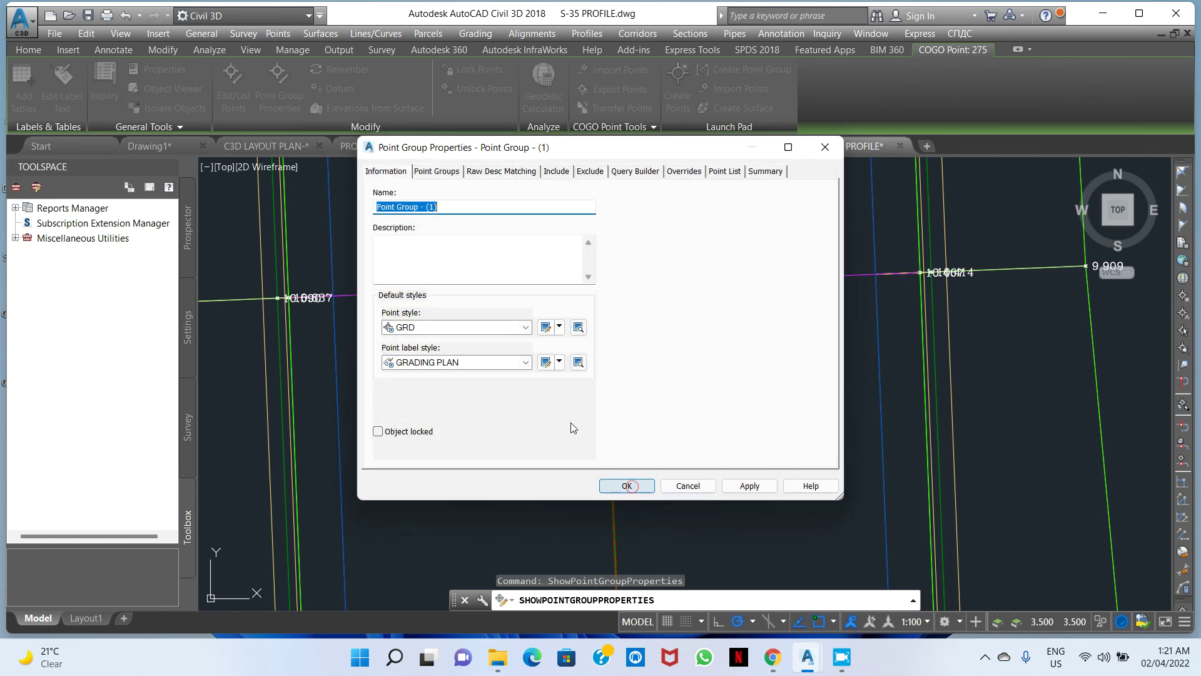
# Open the point group's GRD point style for editing and review its information, marker, 3D geometry and display settings.
pyautogui.click(542, 329)
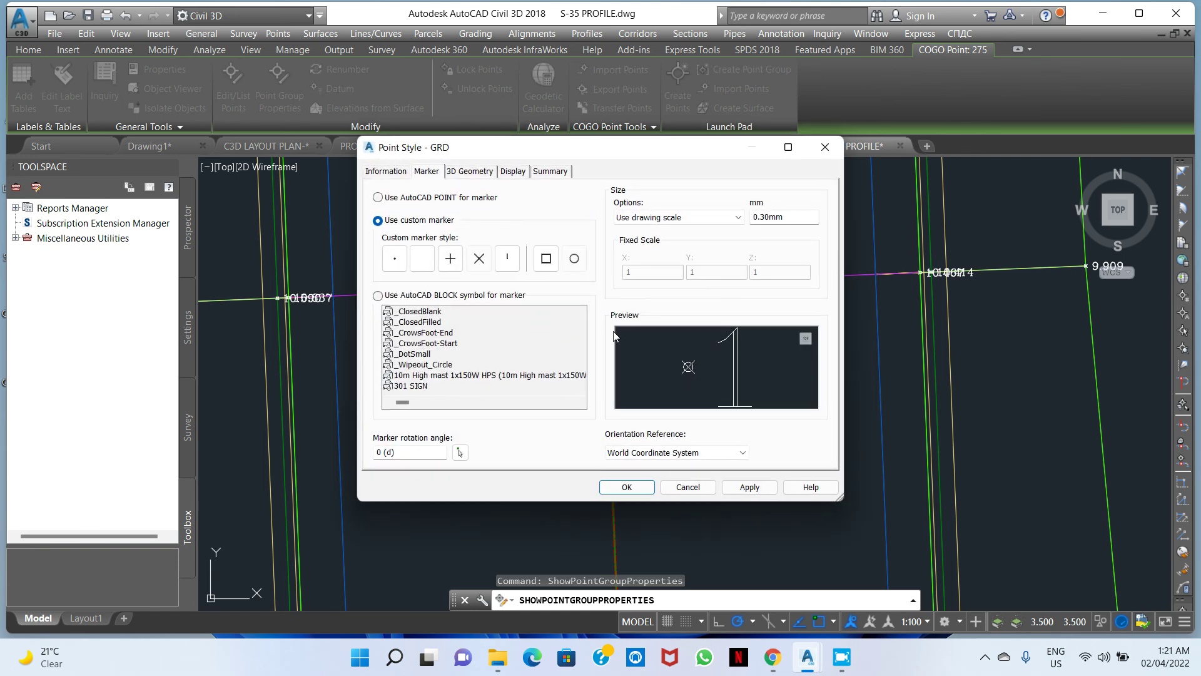
pyautogui.click(385, 171)
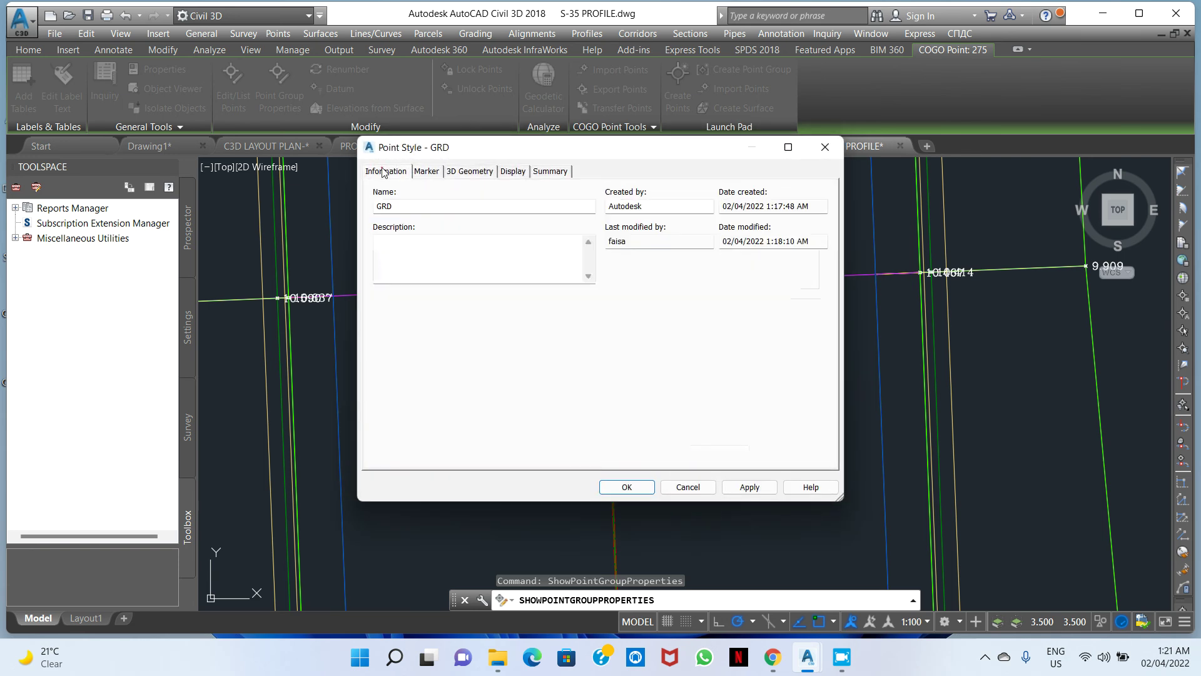
pyautogui.click(426, 171)
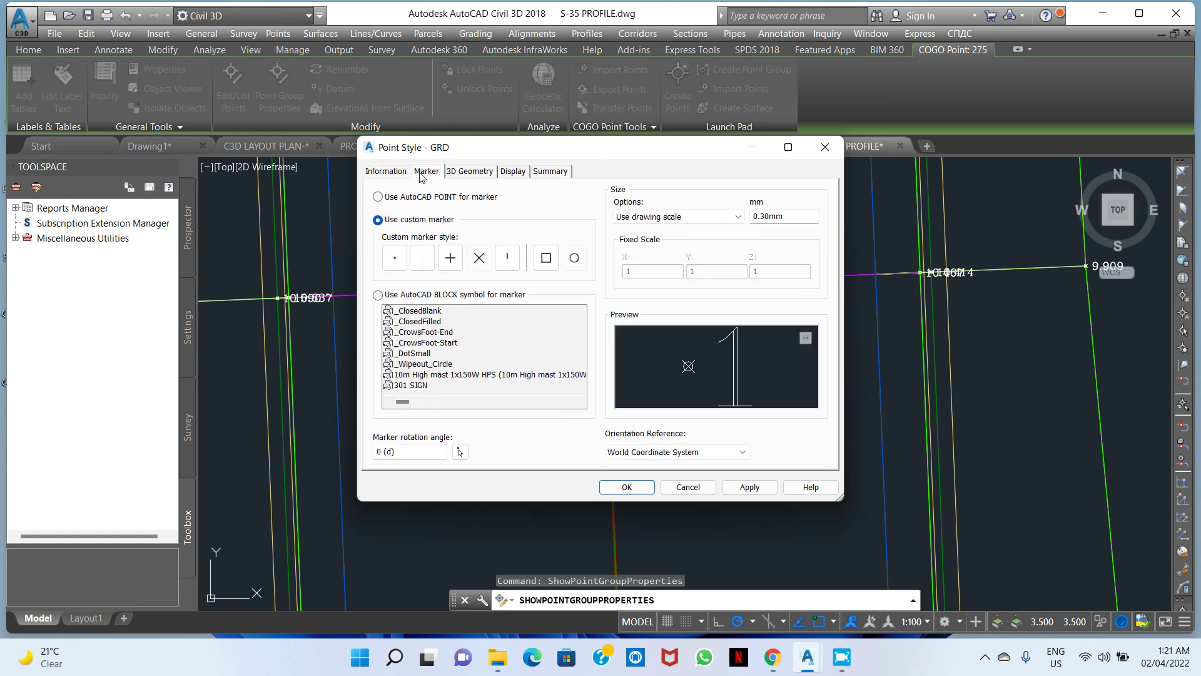
pyautogui.click(481, 179)
pyautogui.click(514, 177)
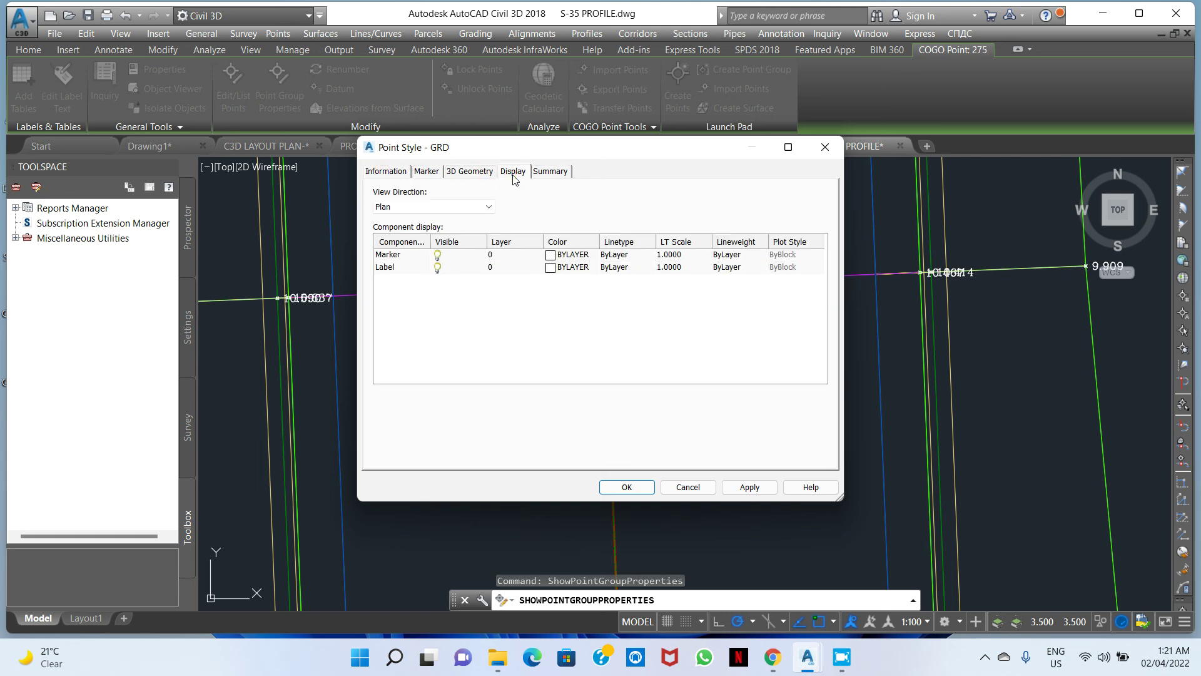
# Color the GRD point style's Marker and Label components green in plan view and apply the style to the point group.
pyautogui.click(551, 255)
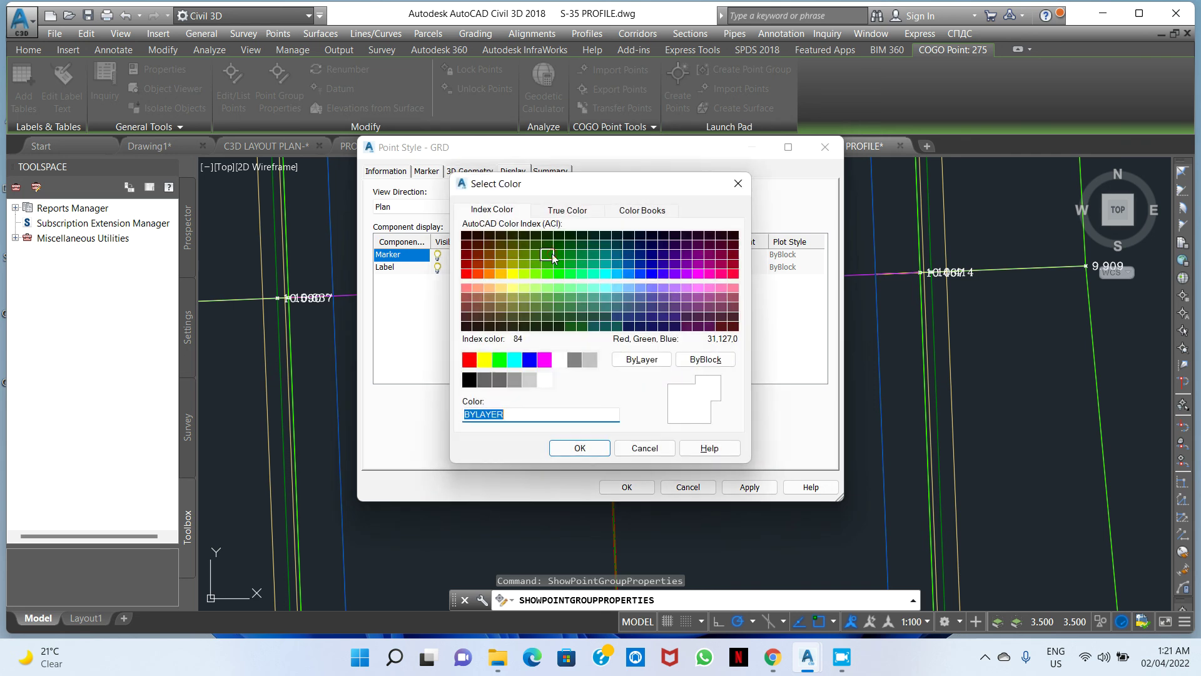
pyautogui.click(499, 360)
pyautogui.click(578, 448)
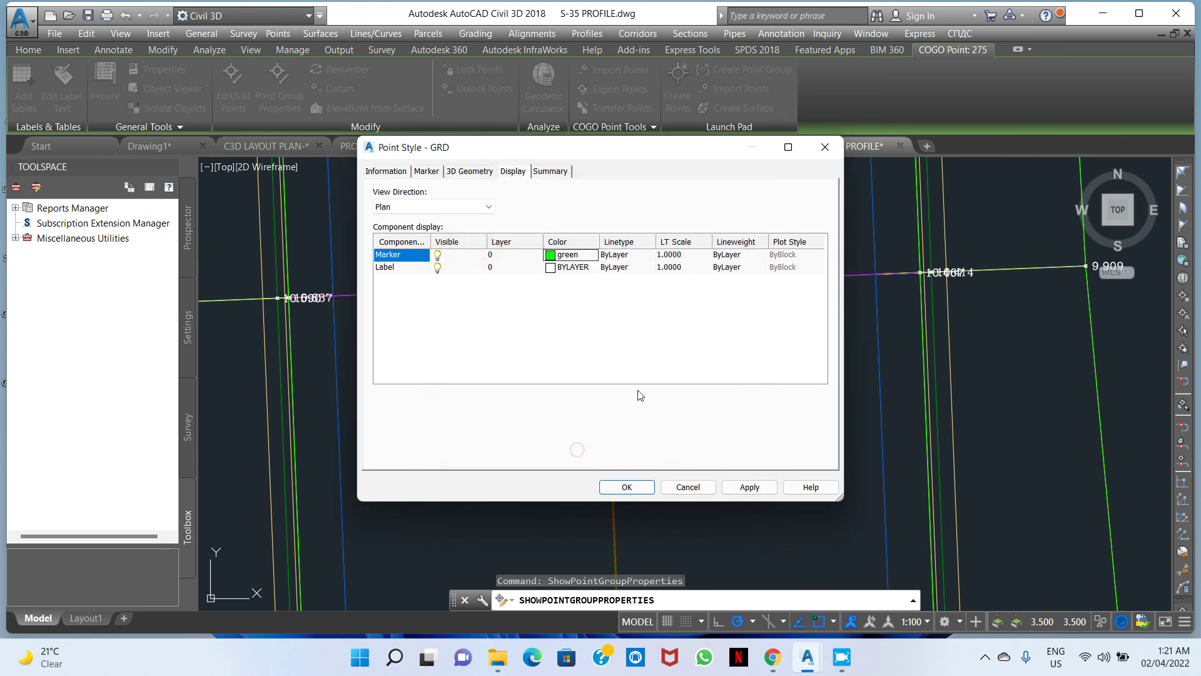
pyautogui.click(550, 268)
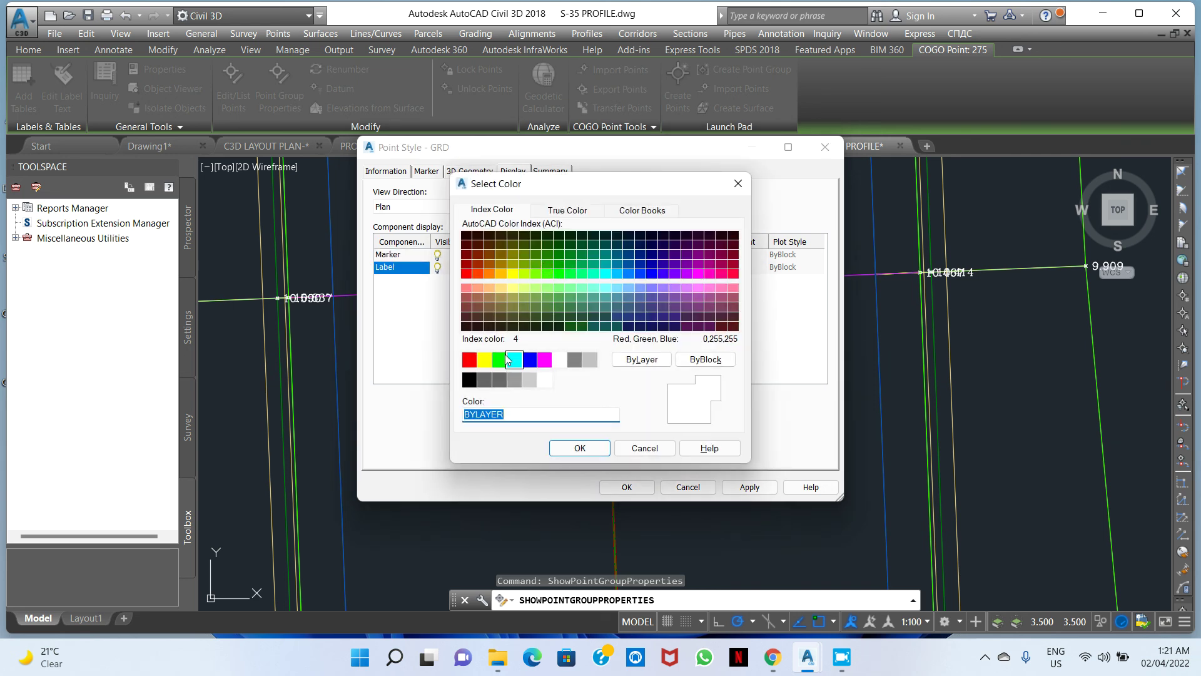
pyautogui.click(503, 358)
pyautogui.click(580, 446)
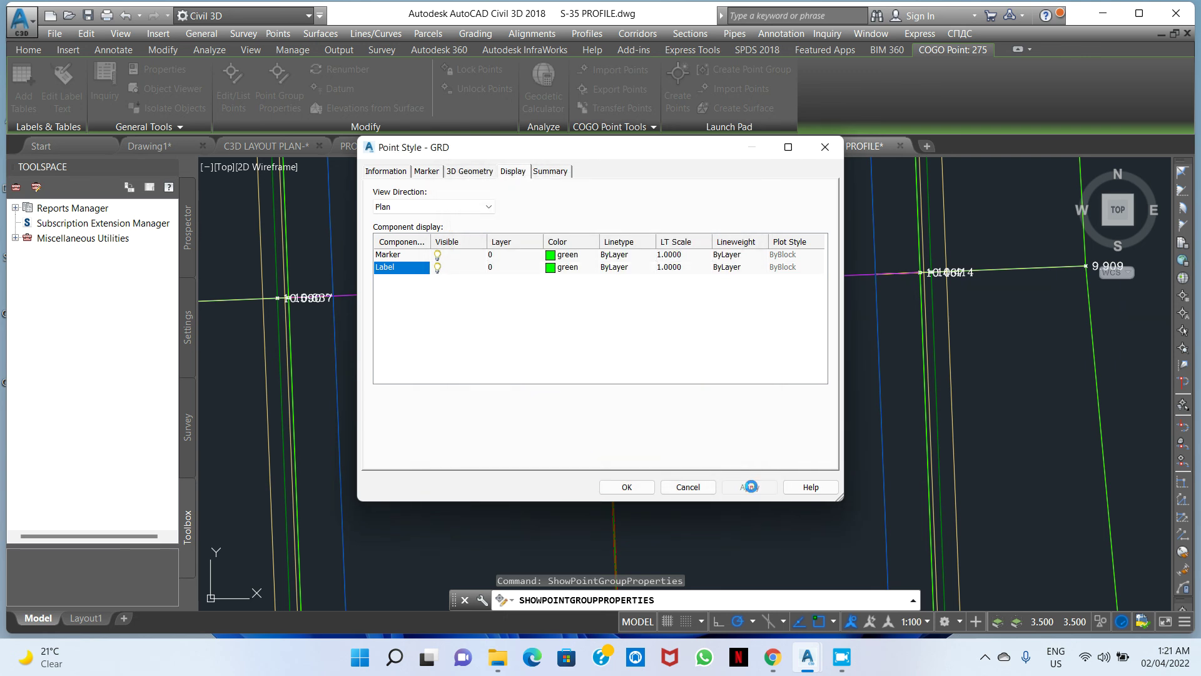
pyautogui.click(626, 486)
pyautogui.click(747, 484)
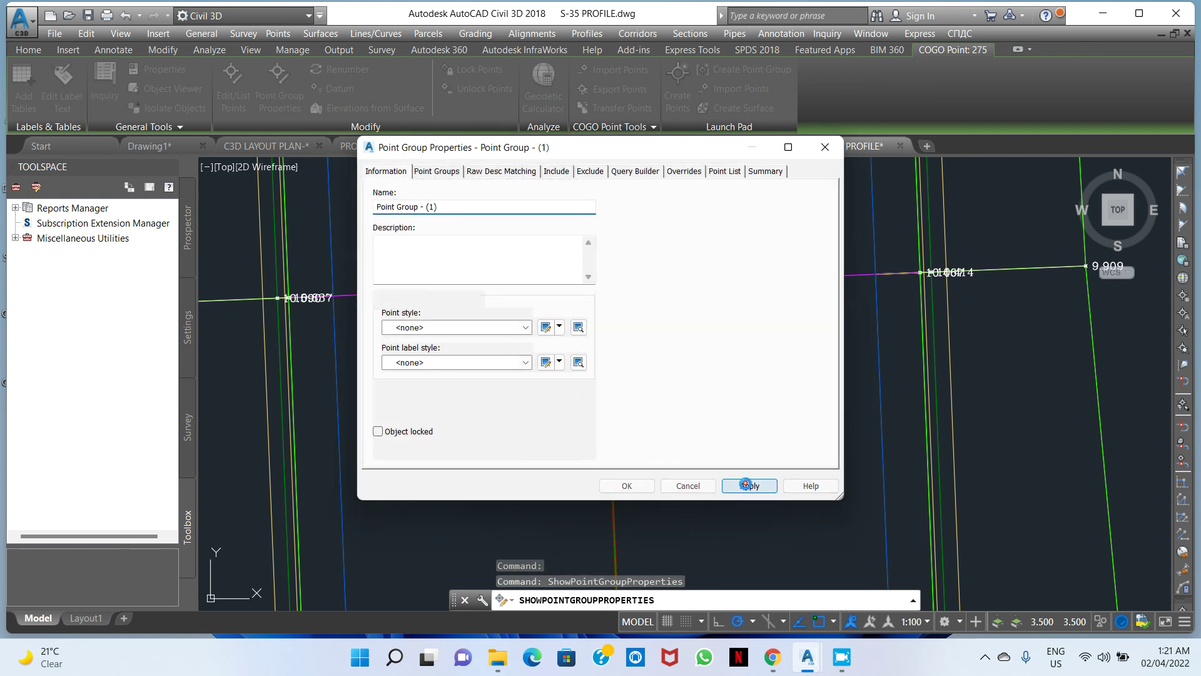
pyautogui.click(626, 485)
# Examine the color and legibility of the markers and elevation labels at the corridor's cross lines and daylight edge.
pyautogui.scroll(3, 596, 333)
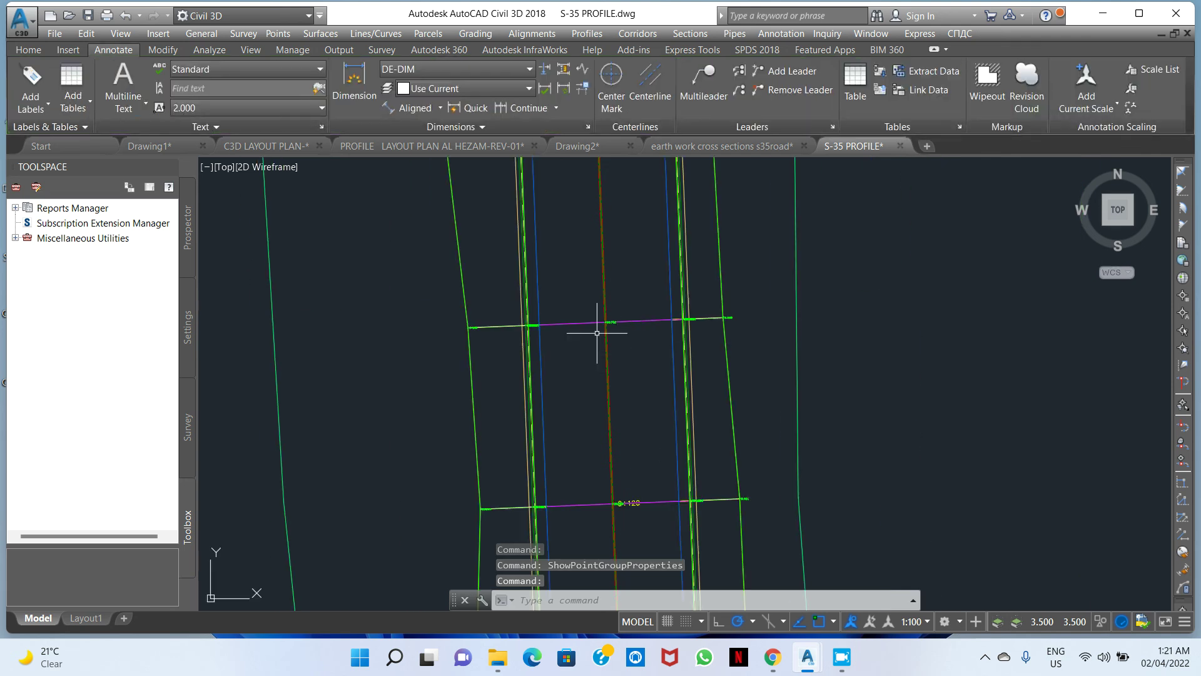
pyautogui.scroll(3, 464, 306)
pyautogui.scroll(2, 719, 336)
pyautogui.scroll(2, 399, 308)
pyautogui.scroll(4, 399, 307)
pyautogui.scroll(-9, 445, 294)
pyautogui.scroll(7, 432, 298)
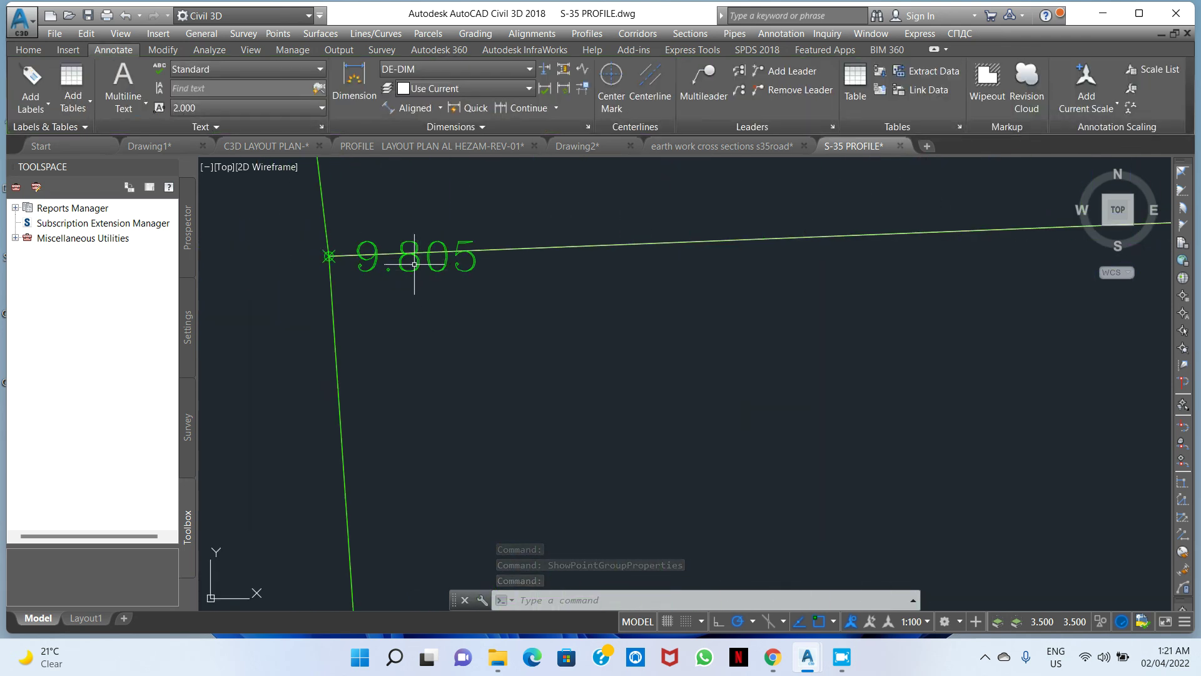
pyautogui.scroll(-5, 670, 321)
pyautogui.scroll(-1, 584, 284)
pyautogui.scroll(8, 619, 304)
pyautogui.scroll(-10, 614, 306)
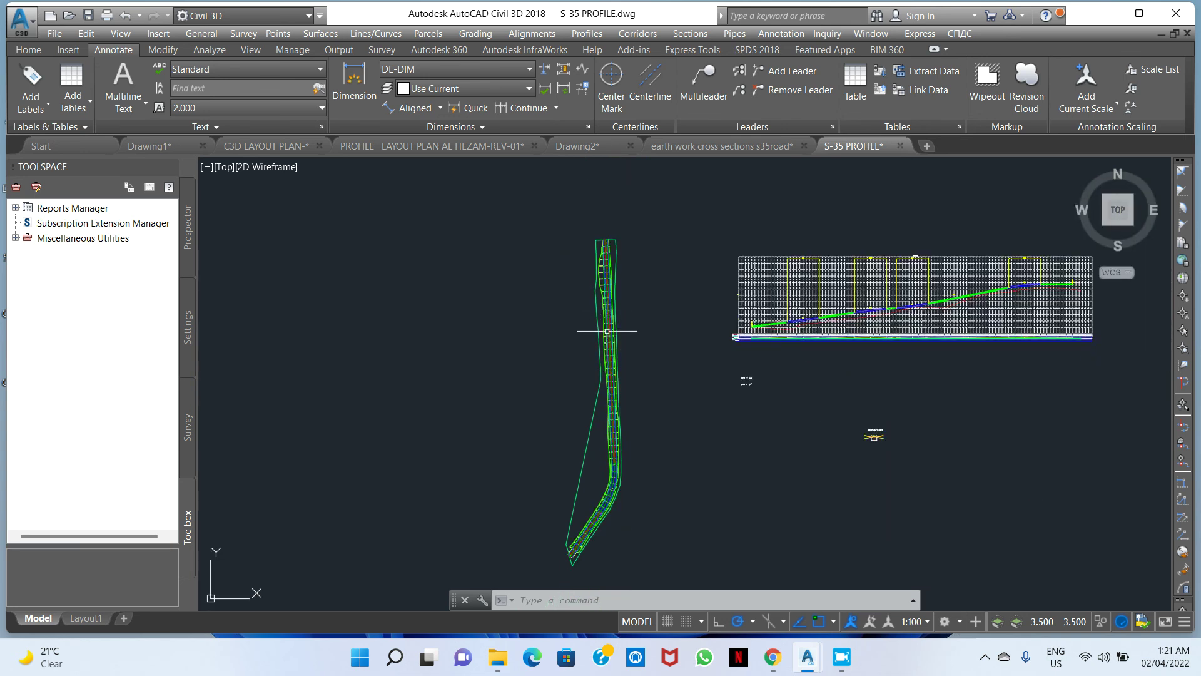
# Inspect the labeled COGO points along the length of the S-35 corridor, from the centerline out to the daylight lines.
pyautogui.scroll(12, 607, 331)
pyautogui.scroll(-2, 616, 309)
pyautogui.moveTo(613, 299); pyautogui.dragTo(597, 394, button='middle')
pyautogui.scroll(-3, 633, 321)
pyautogui.scroll(-6, 612, 261)
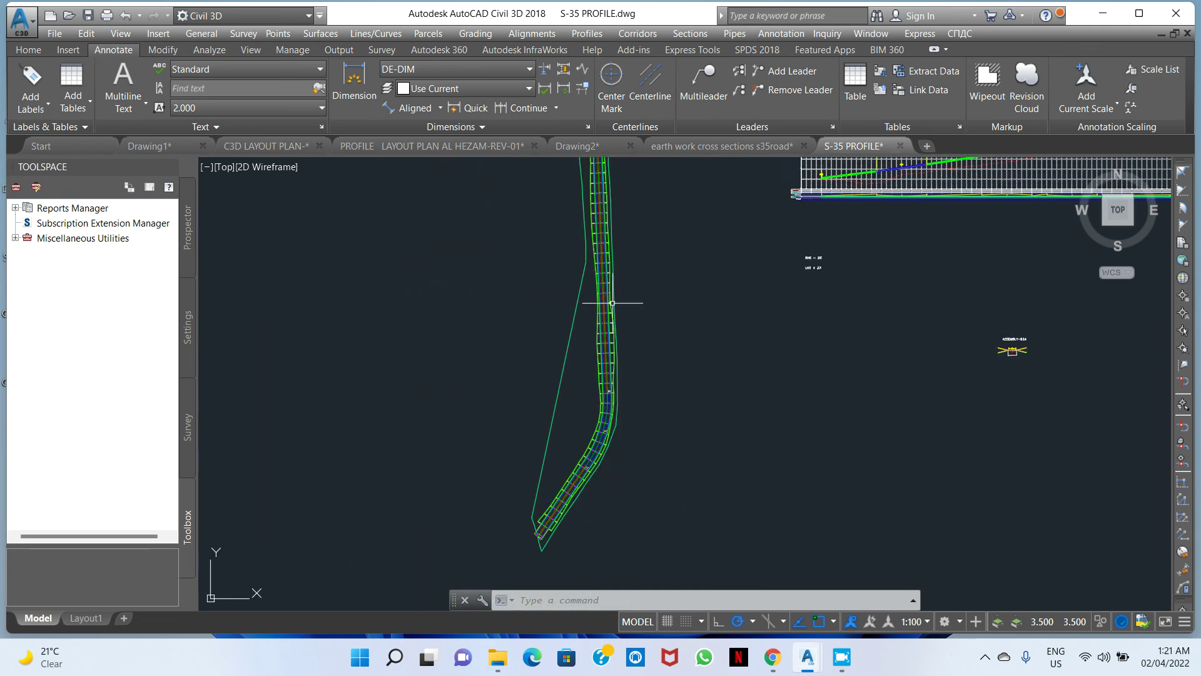
pyautogui.scroll(5, 612, 261)
pyautogui.scroll(-5, 630, 260)
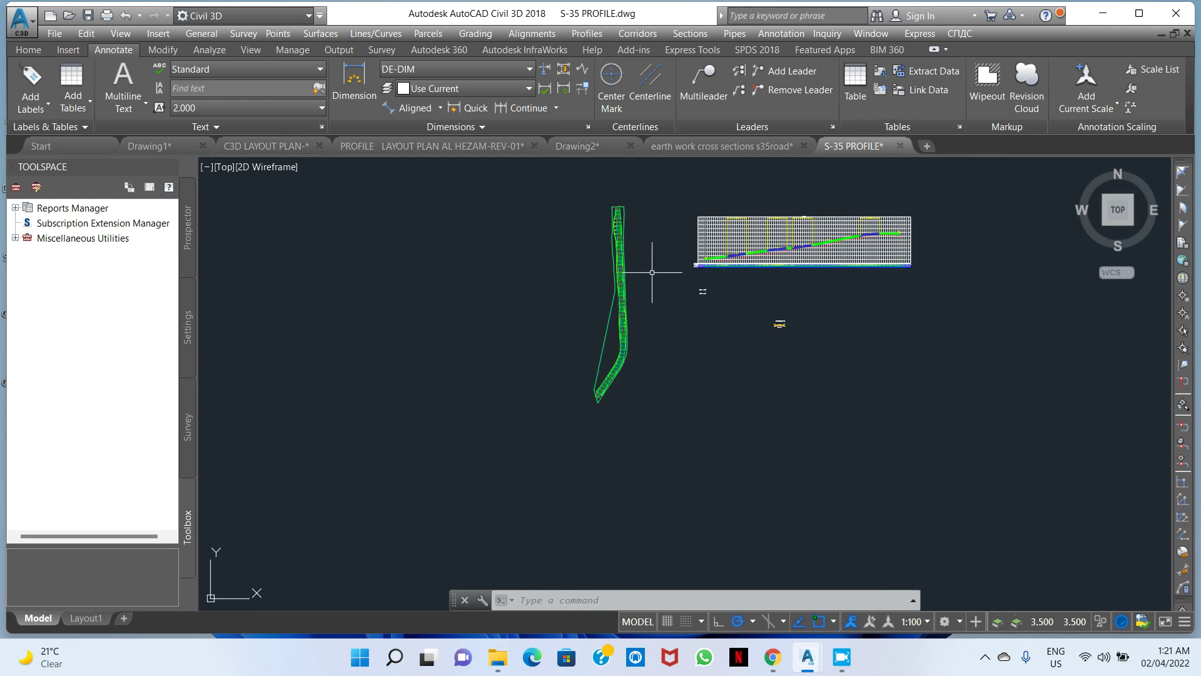
pyautogui.scroll(10, 637, 272)
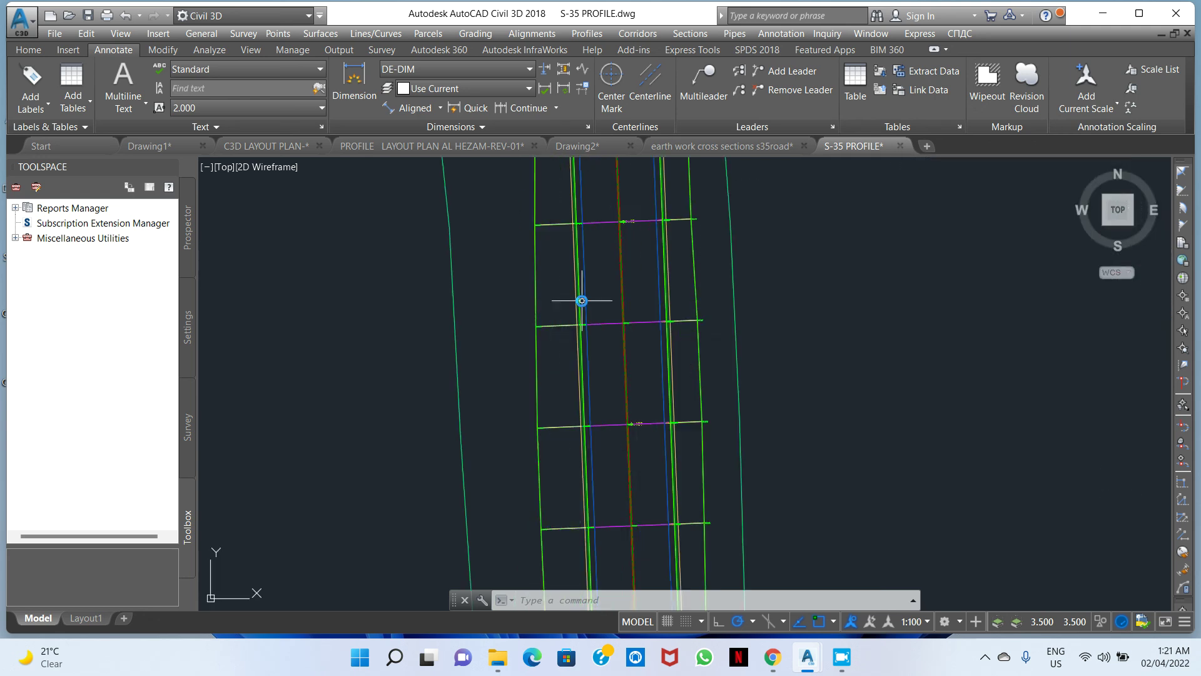
pyautogui.scroll(5, 646, 337)
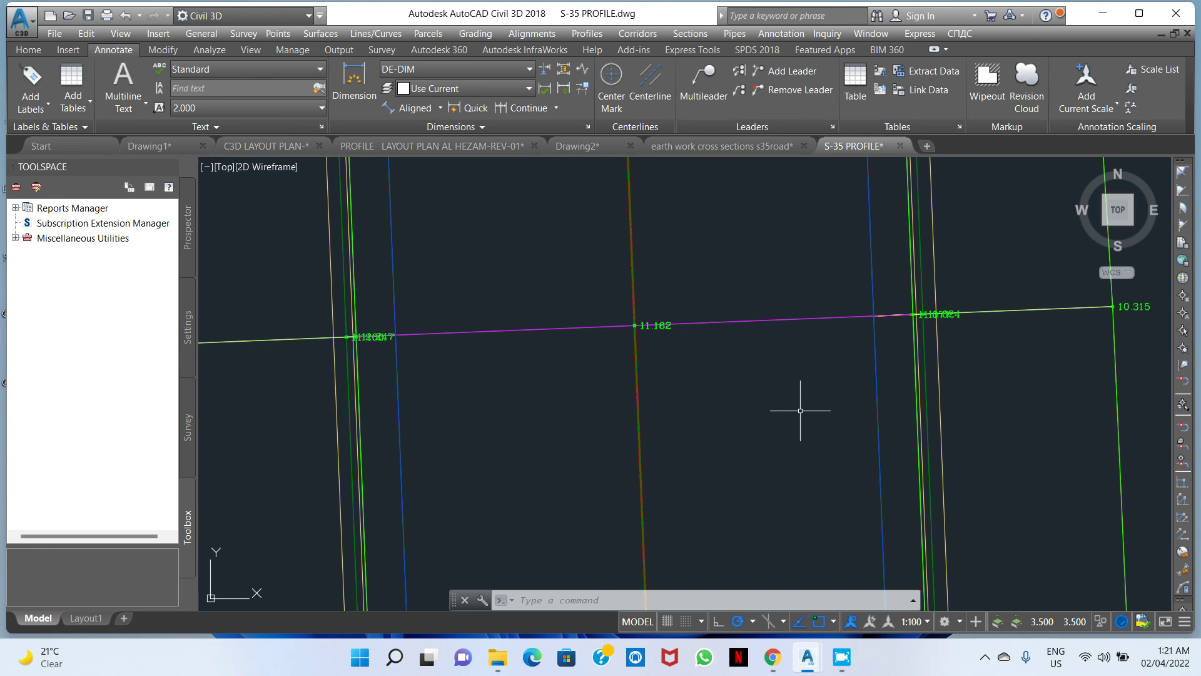
pyautogui.scroll(-6, 683, 380)
pyautogui.moveTo(708, 382); pyautogui.dragTo(602, 382, button='middle')
pyautogui.scroll(-2, 599, 360)
pyautogui.moveTo(589, 335)
pyautogui.mouseDown(button='middle')
pyautogui.moveTo(581, 344)
pyautogui.moveTo(577, 329)
pyautogui.moveTo(595, 390)
pyautogui.mouseUp(button='middle')
pyautogui.scroll(2, 596, 389)
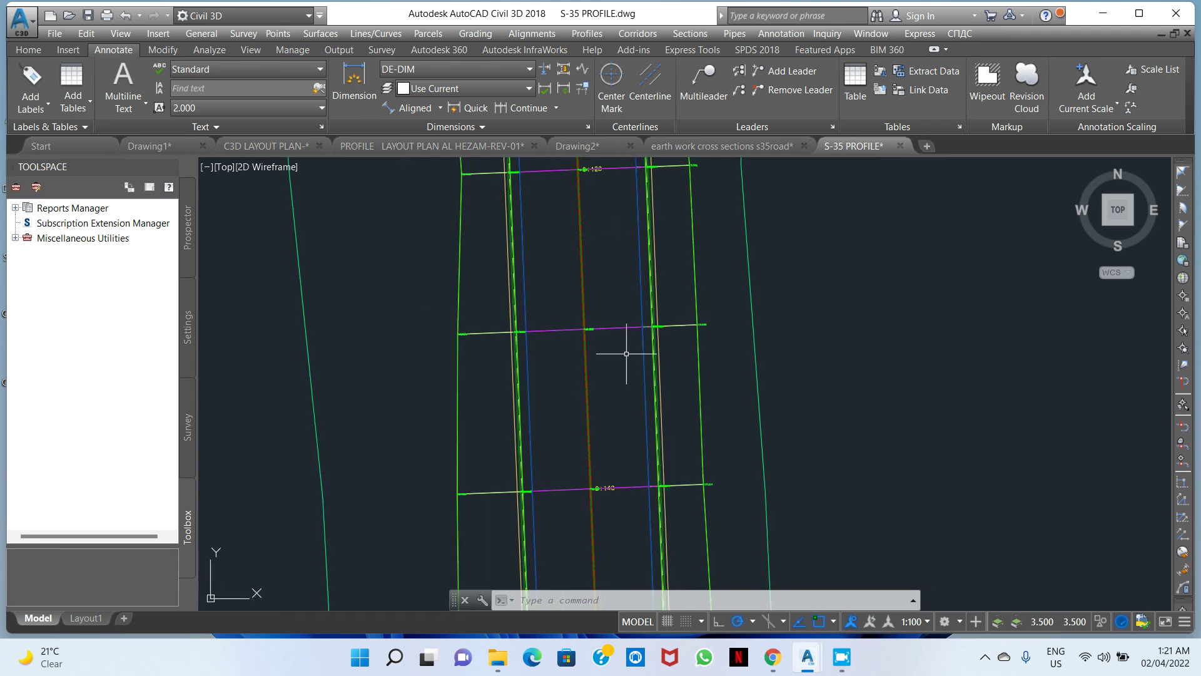
pyautogui.scroll(-4, 626, 351)
pyautogui.scroll(6, 606, 266)
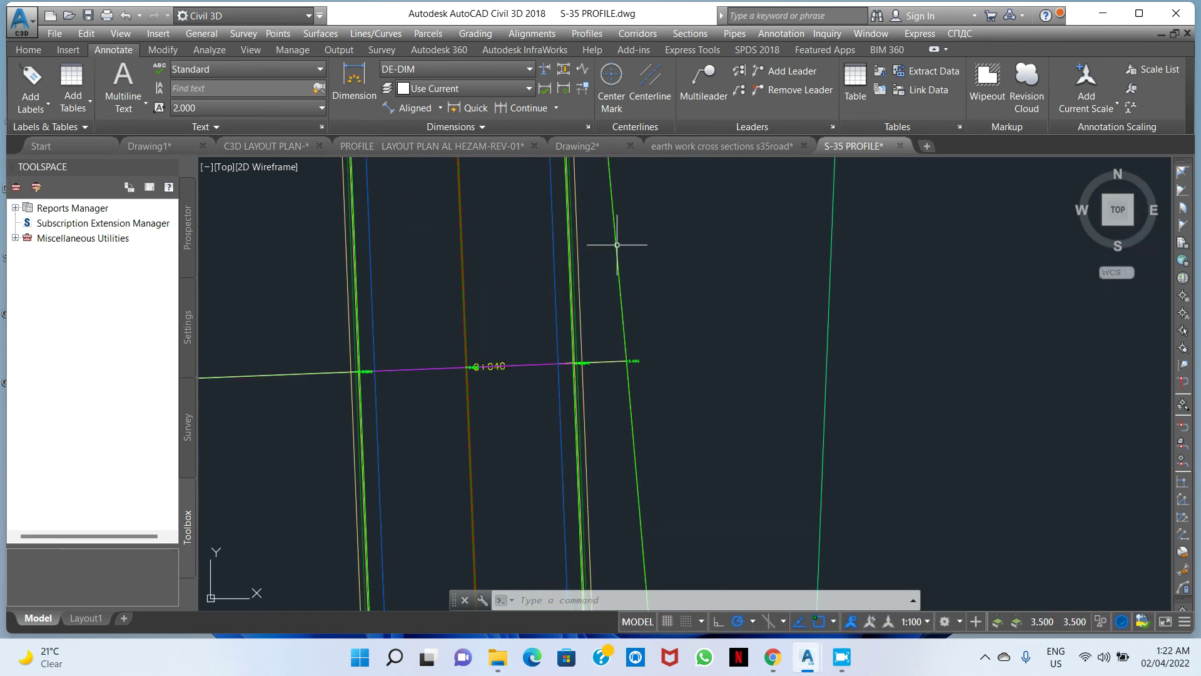
pyautogui.scroll(-5, 617, 244)
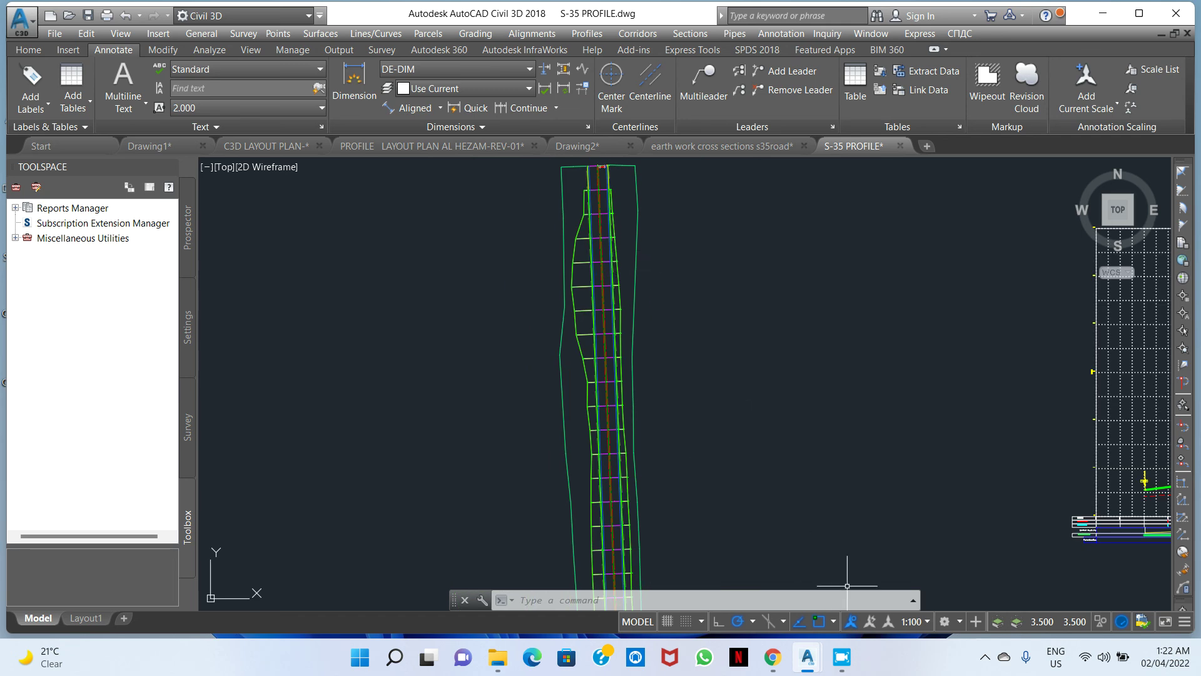